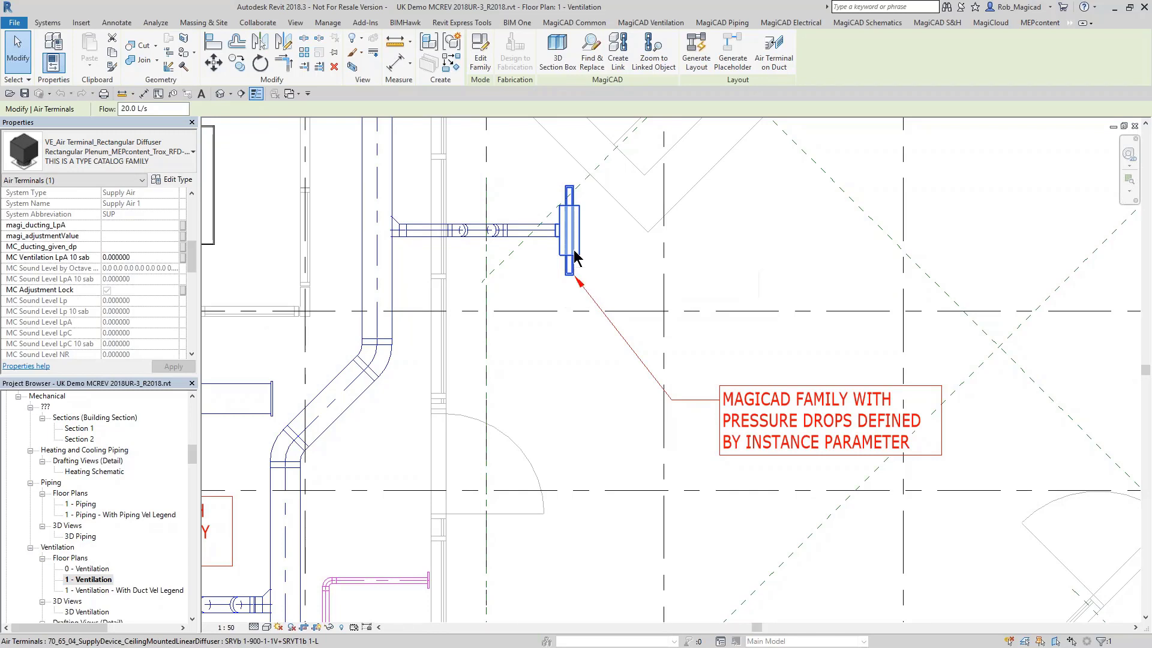
View the product properties diagram of the linear diffuser labelled as a MagiCAD family with pressure drops defined by instance parameter.
left_click(572, 249)
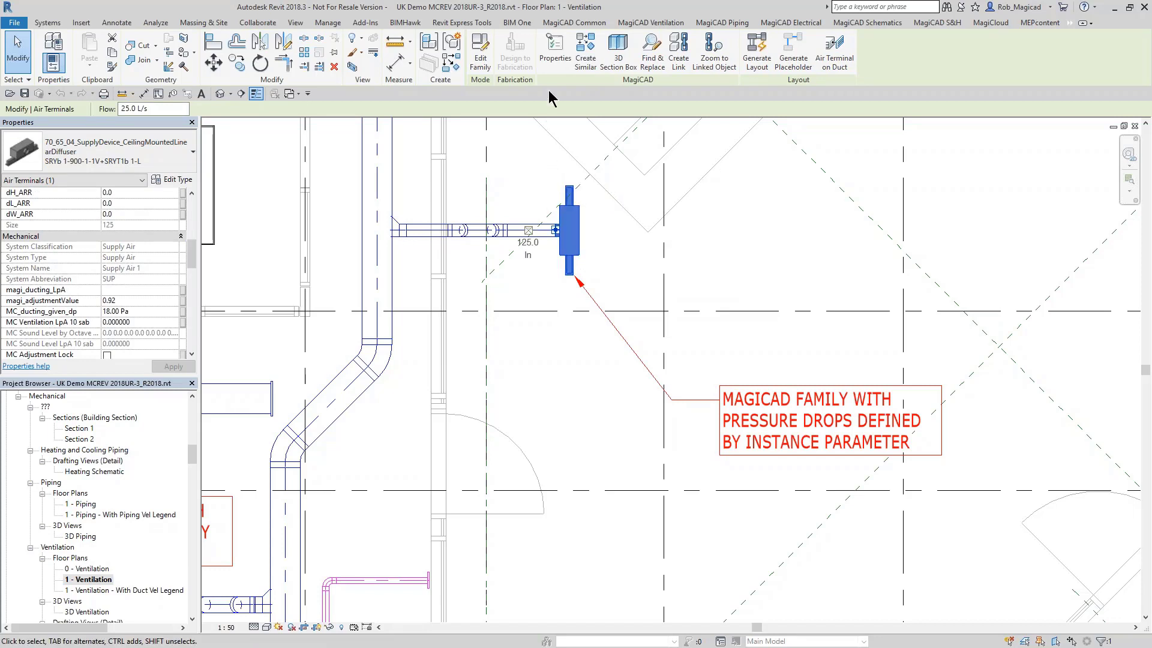
left_click(555, 51)
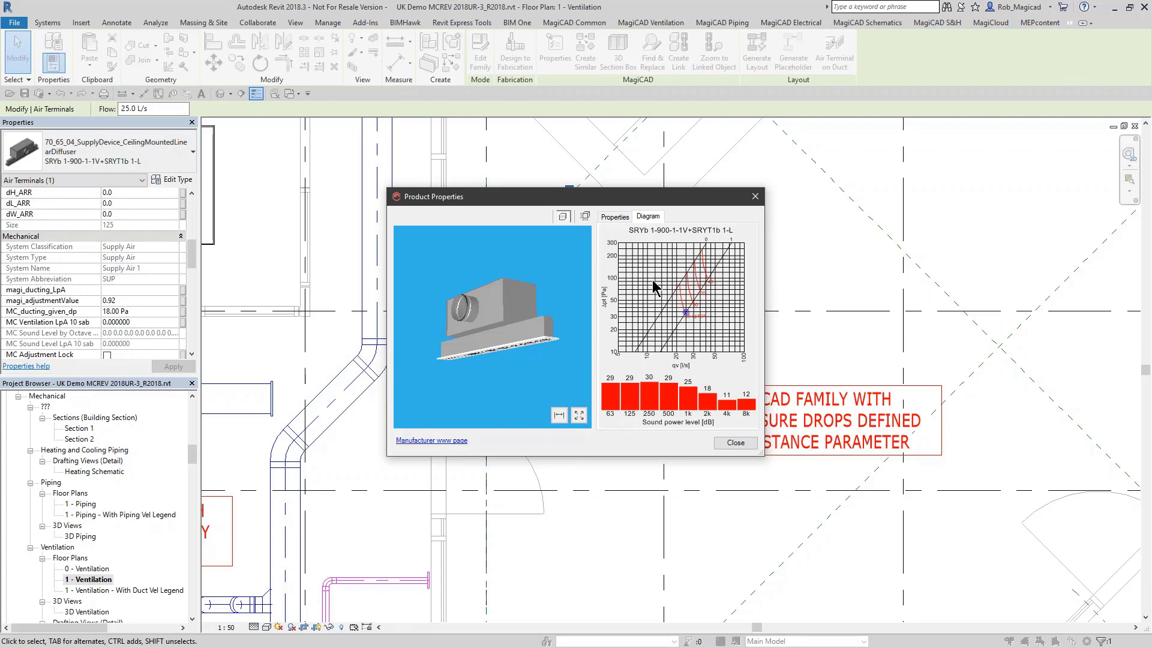
left_click(754, 196)
left_click(728, 285)
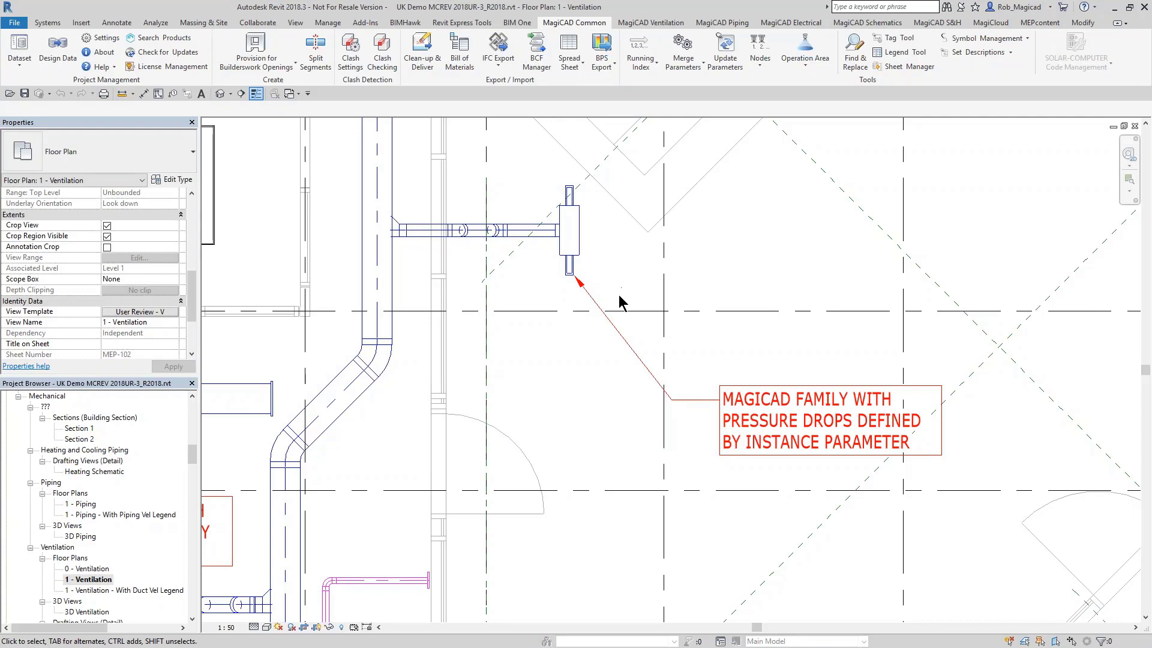
View the product properties of the non-MagiCAD air terminal whose pressure drop is defined by instance parameter.
scroll(578, 390, "down", 1)
scroll(579, 391, "down", 2)
middle_click_drag(431, 415, 683, 308)
scroll(540, 368, "up", 1)
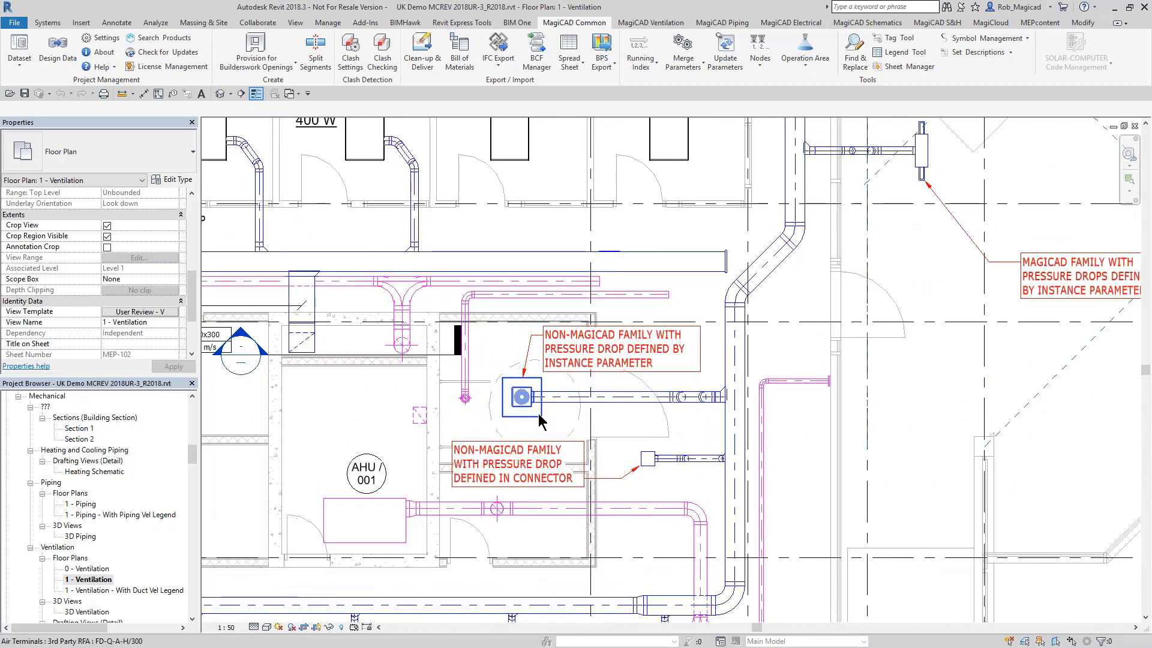
middle_click_drag(539, 413, 475, 419)
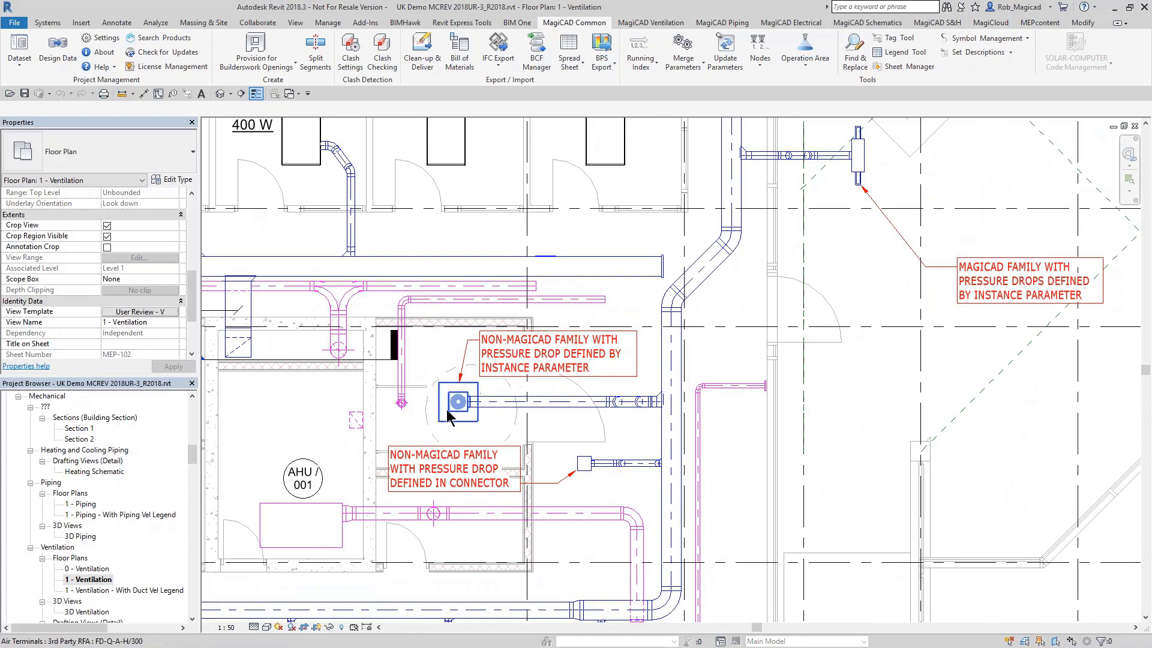
scroll(444, 403, "up", 1)
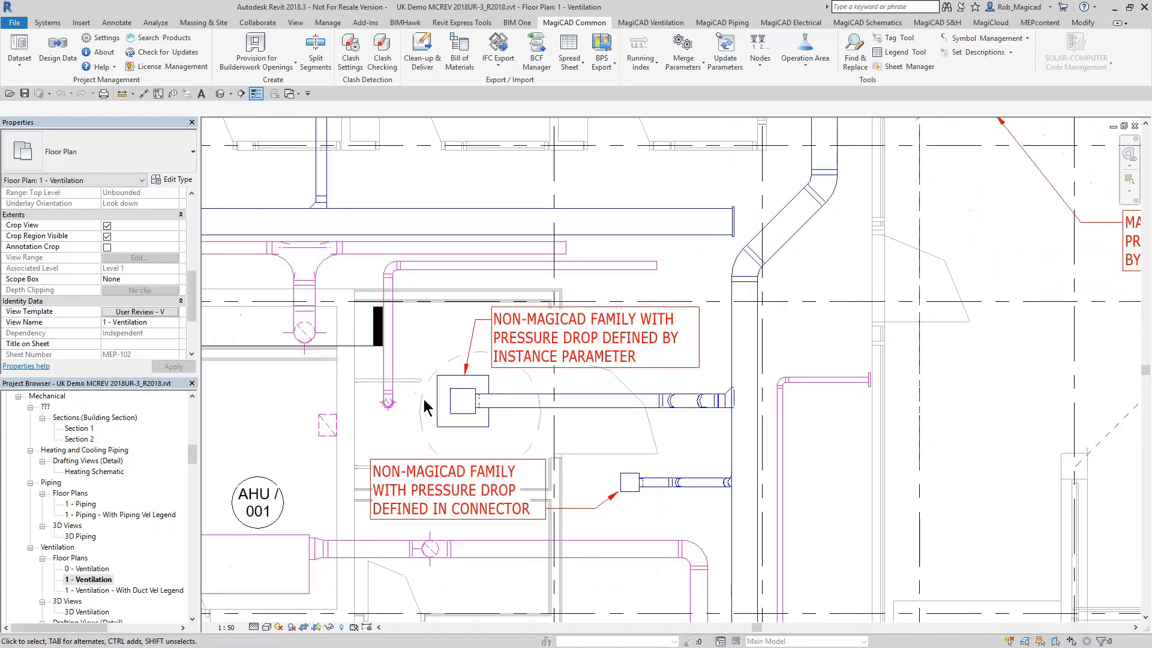
left_click(450, 420)
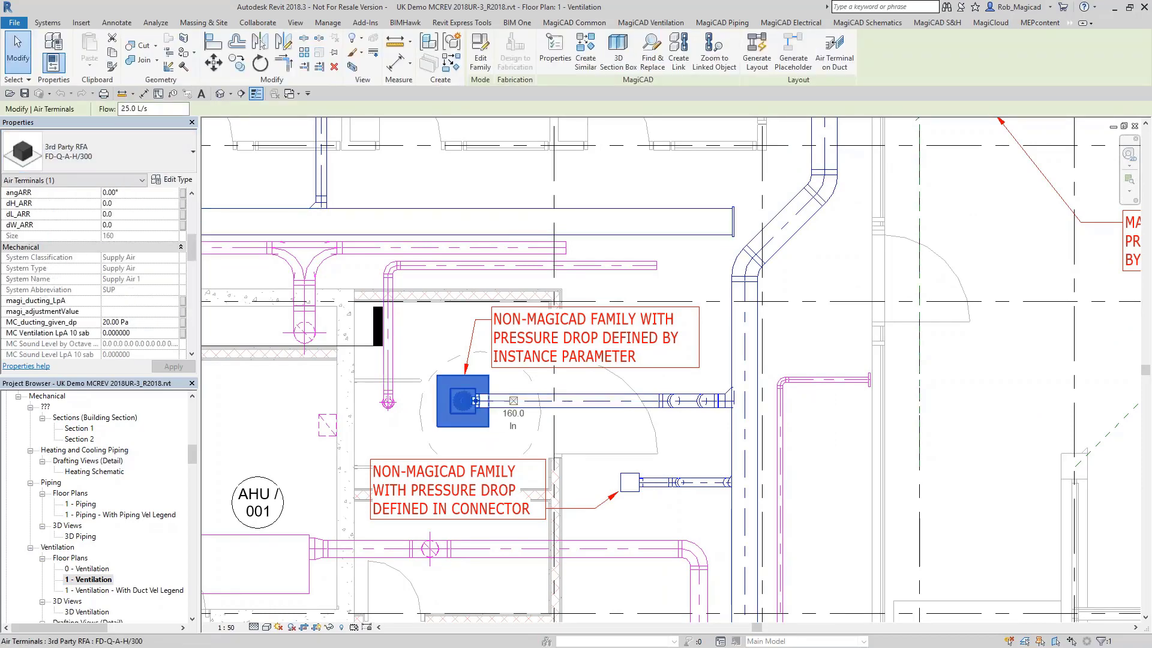
left_click(555, 48)
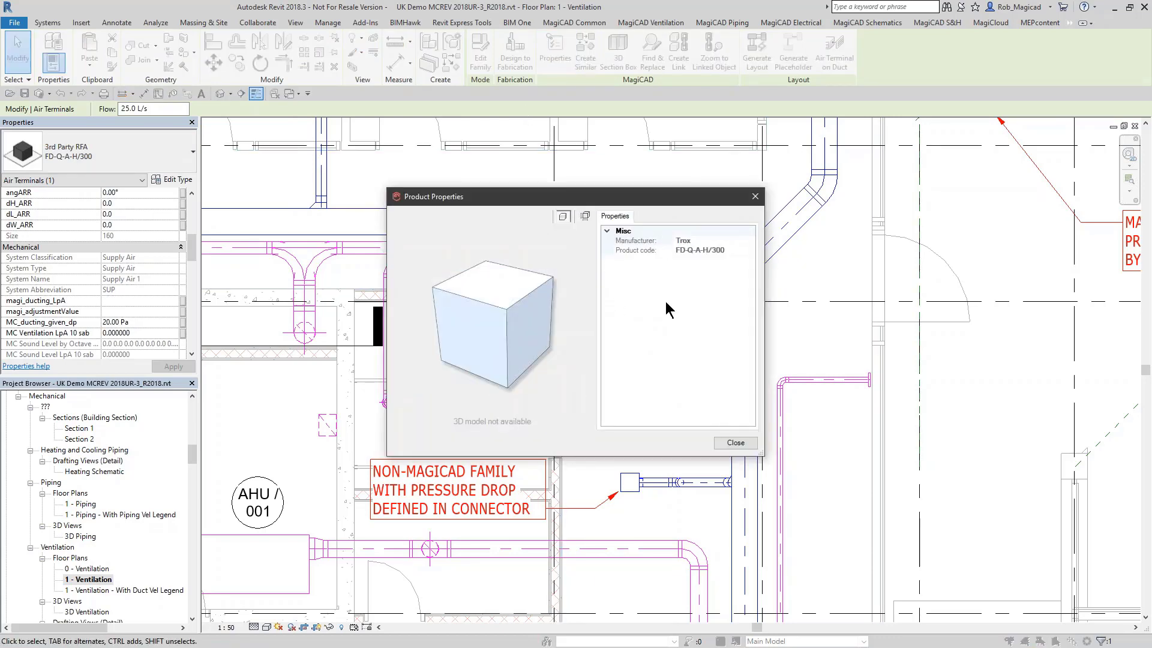
key("Escape")
key("Escape")
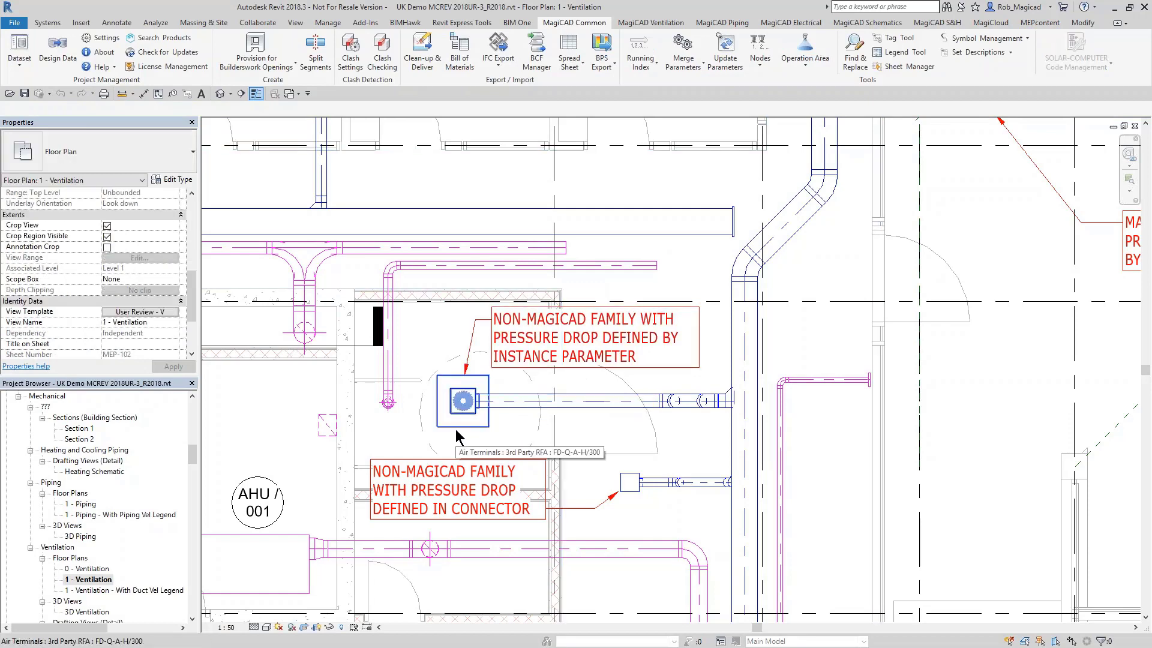
Examine the small non-MagiCAD air terminal whose pressure drop is defined in its connector.
scroll(650, 385, "down", 2)
middle_click_drag(692, 270, 619, 375)
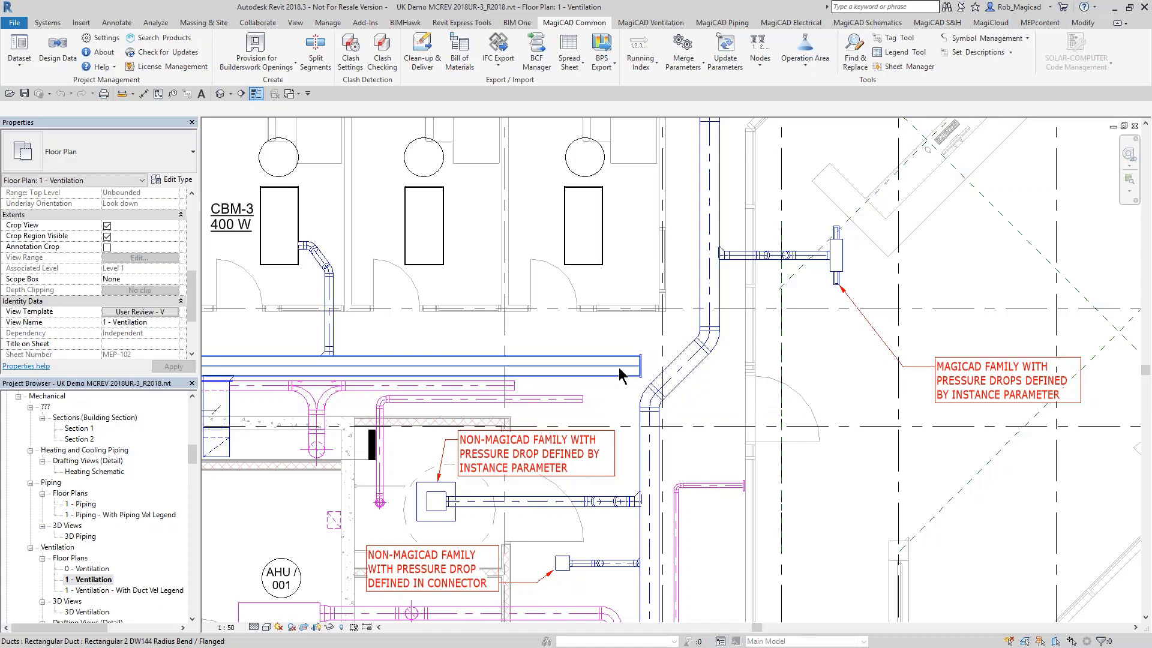
middle_click_drag(374, 560, 462, 420)
scroll(503, 390, "up", 1)
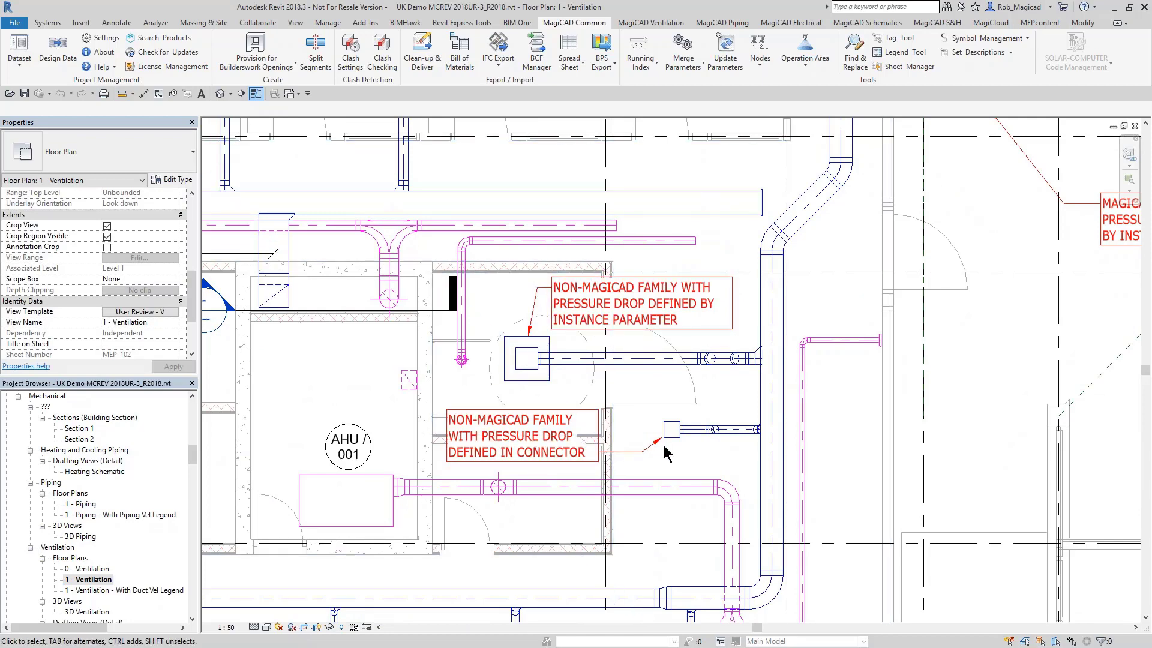
scroll(668, 454, "up", 1)
scroll(666, 447, "up", 1)
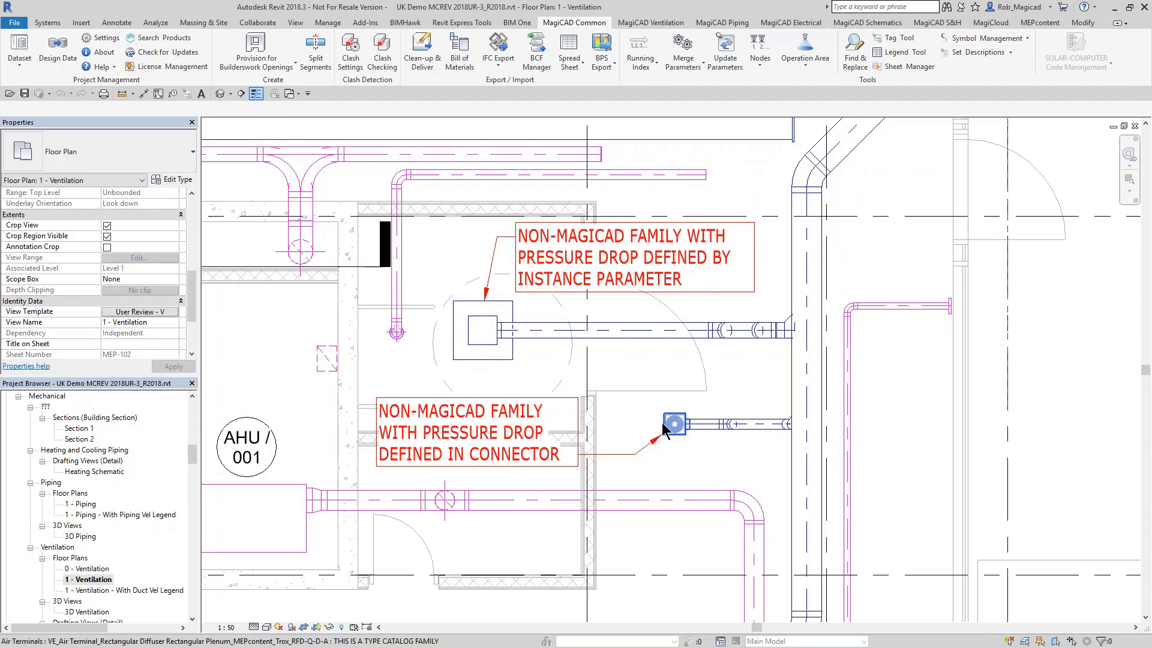
View the product properties diagram of supply terminal SG 008 in office 110, which uses manufacturer data.
scroll(507, 391, "down", 3)
middle_click_drag(546, 444, 493, 307)
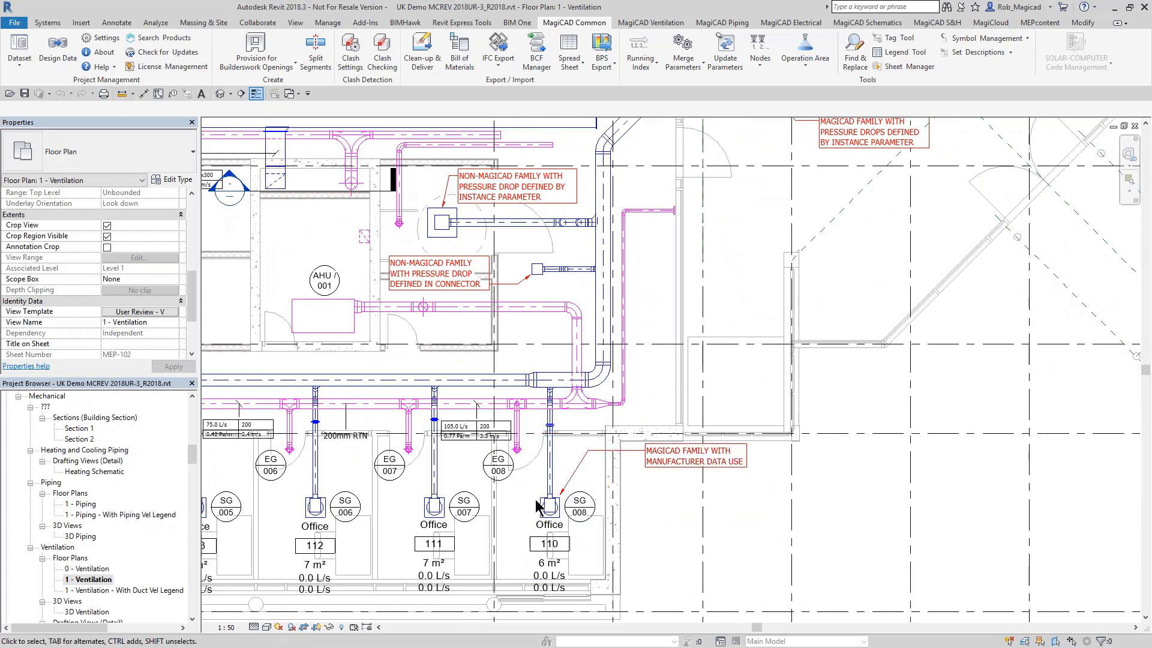
scroll(546, 503, "up", 2)
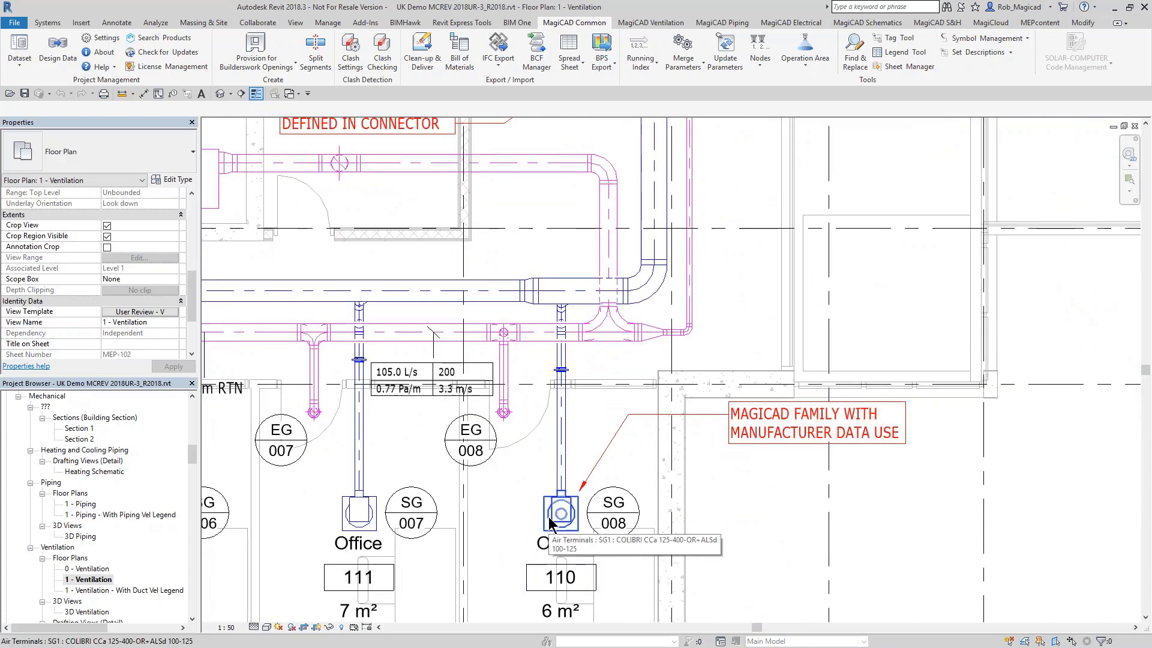
left_click(552, 524)
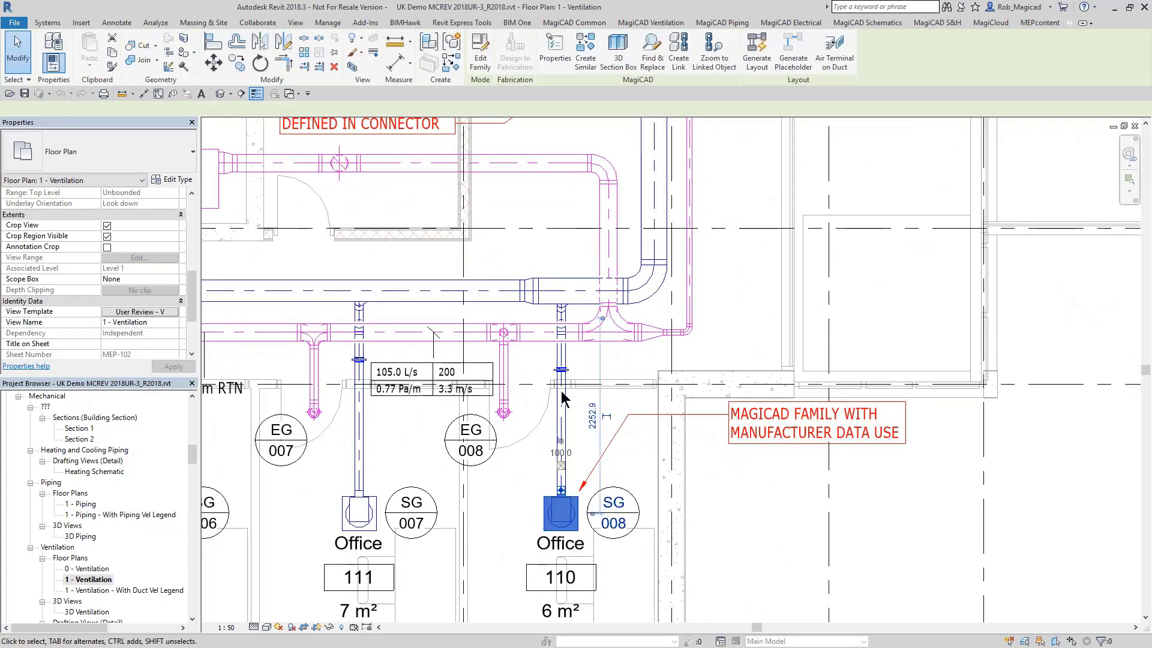
left_click(554, 51)
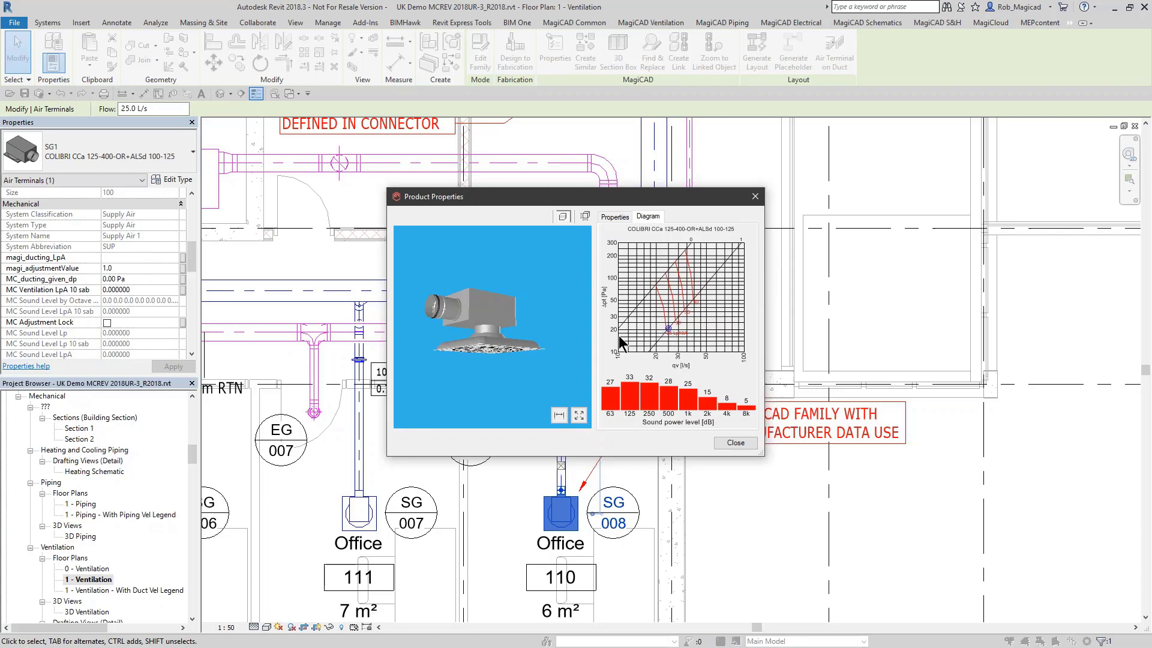
left_click(733, 442)
key("Escape")
Run the ventilation balancing for the network to minimum pressure with index route highlighting, starting from the 300 mm main supply duct.
scroll(632, 385, "down", 4)
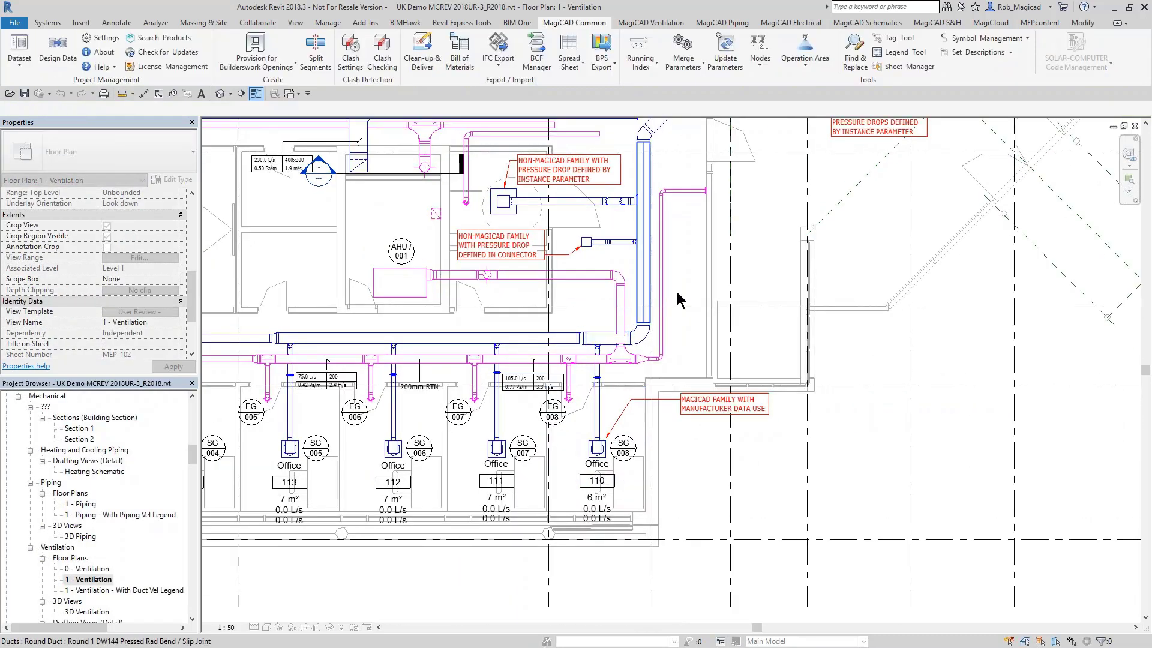
middle_click_drag(672, 300, 646, 372)
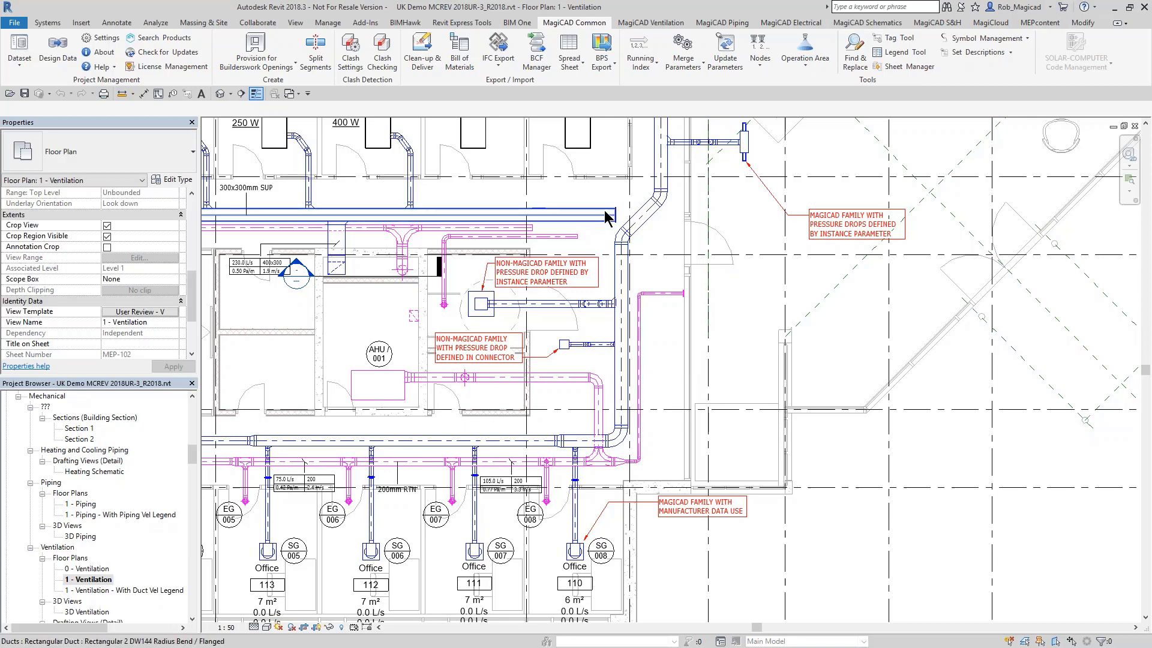
left_click(646, 24)
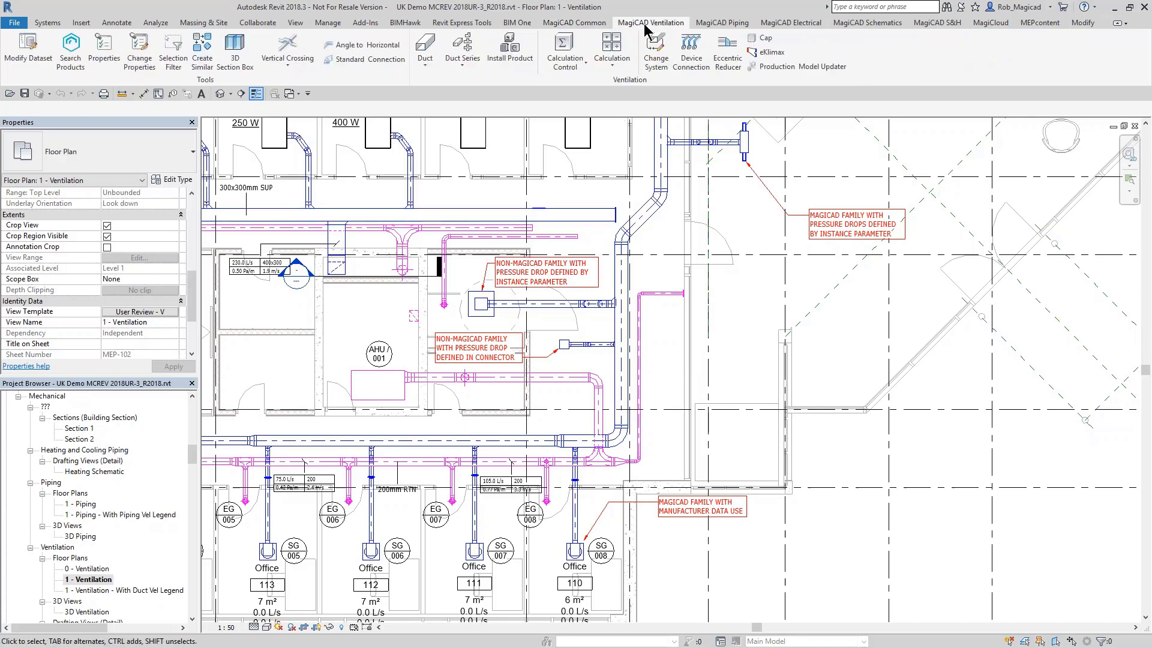
left_click(612, 60)
left_click(618, 135)
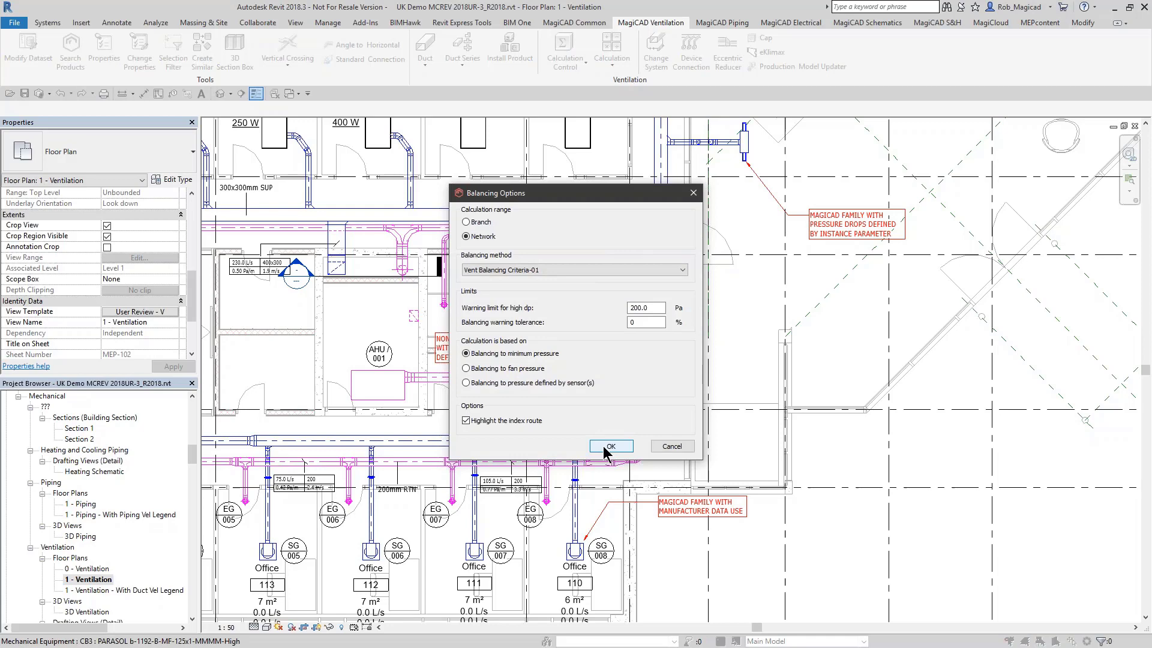
left_click(606, 448)
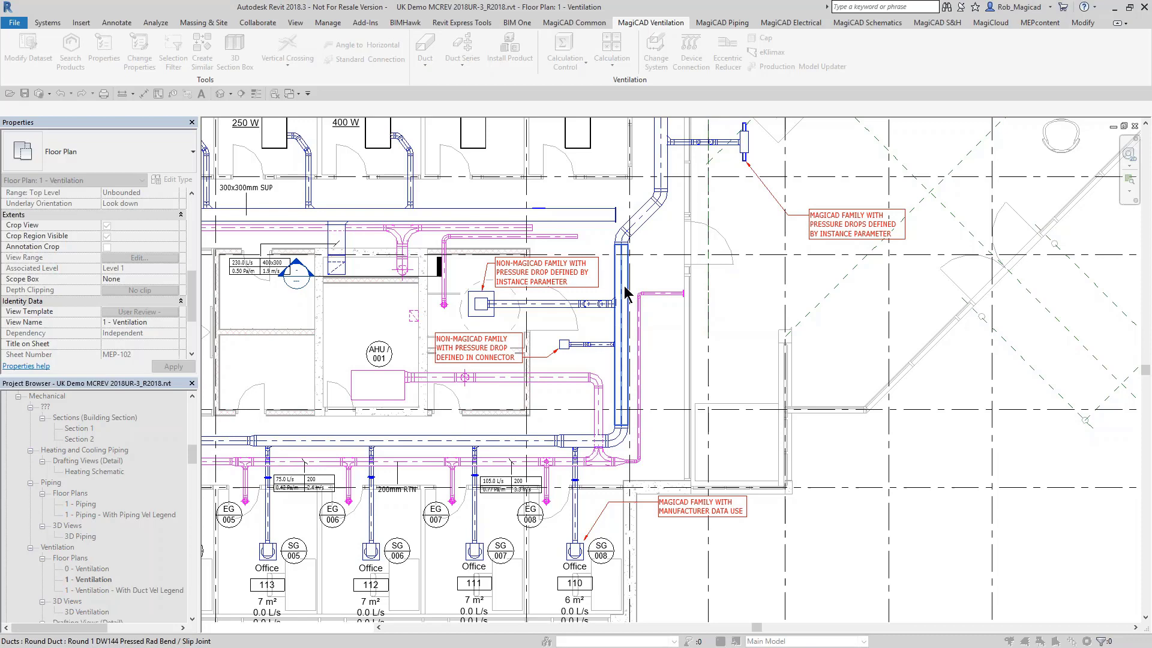
middle_click_drag(684, 223, 650, 417)
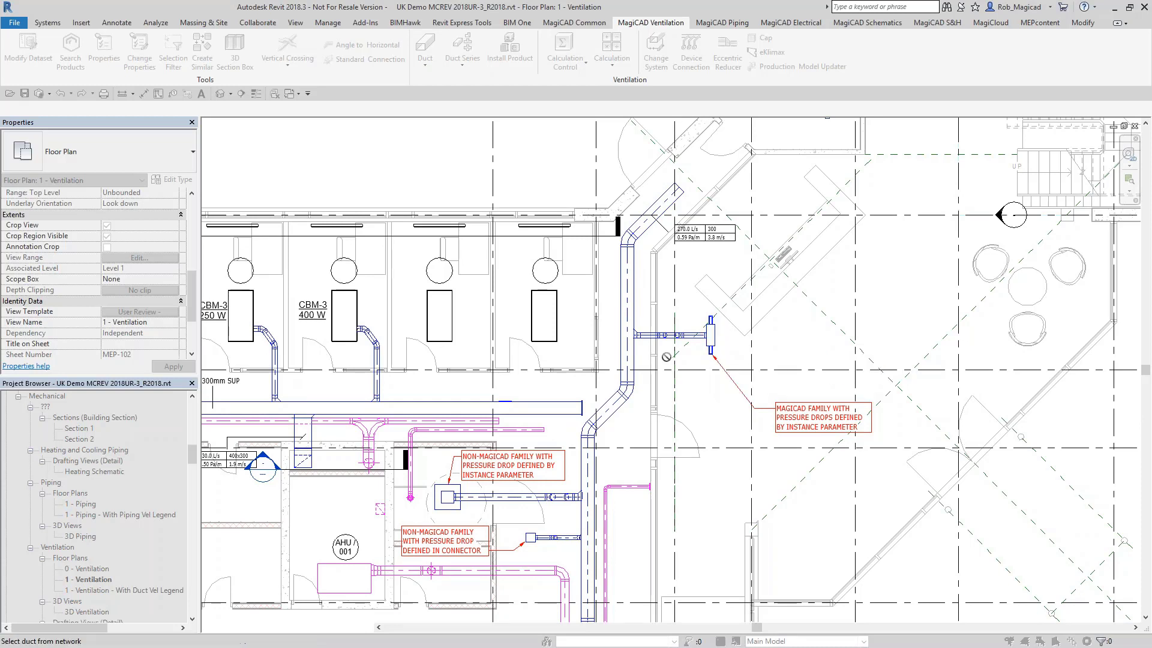
left_click(619, 318)
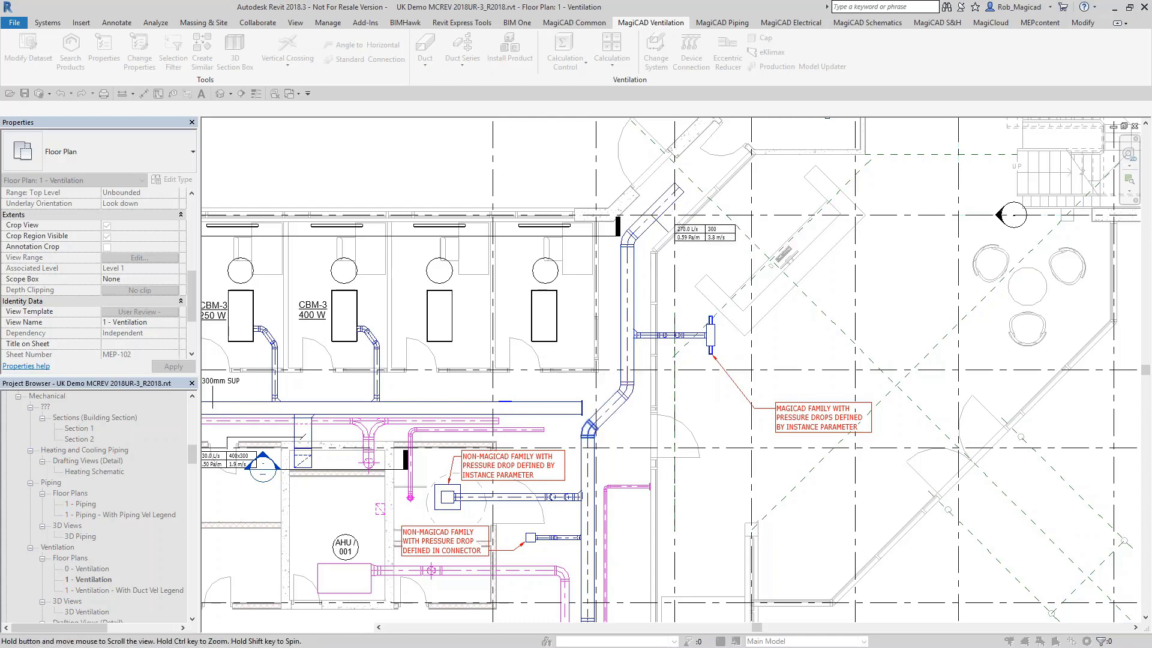
middle_click_drag(588, 428, 545, 351)
left_click(588, 288)
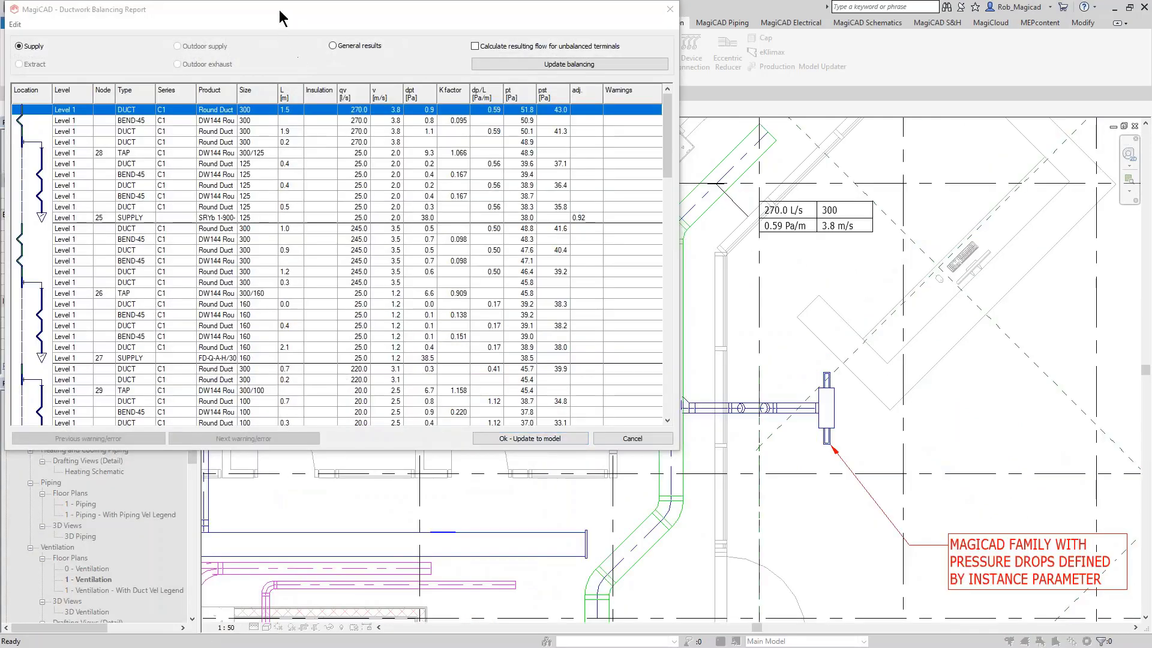
View the product properties of the SRYb supply terminal at node 25 from the ductwork balancing report.
left_click_drag(279, 13, 432, 85)
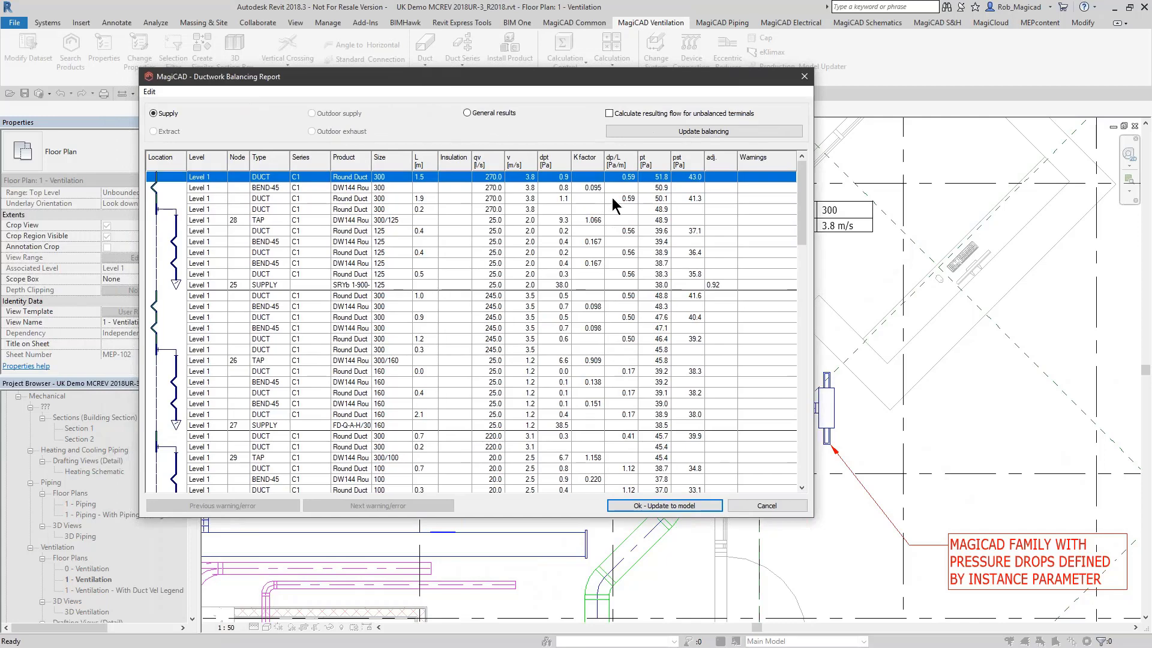
scroll(750, 240, "down", 3)
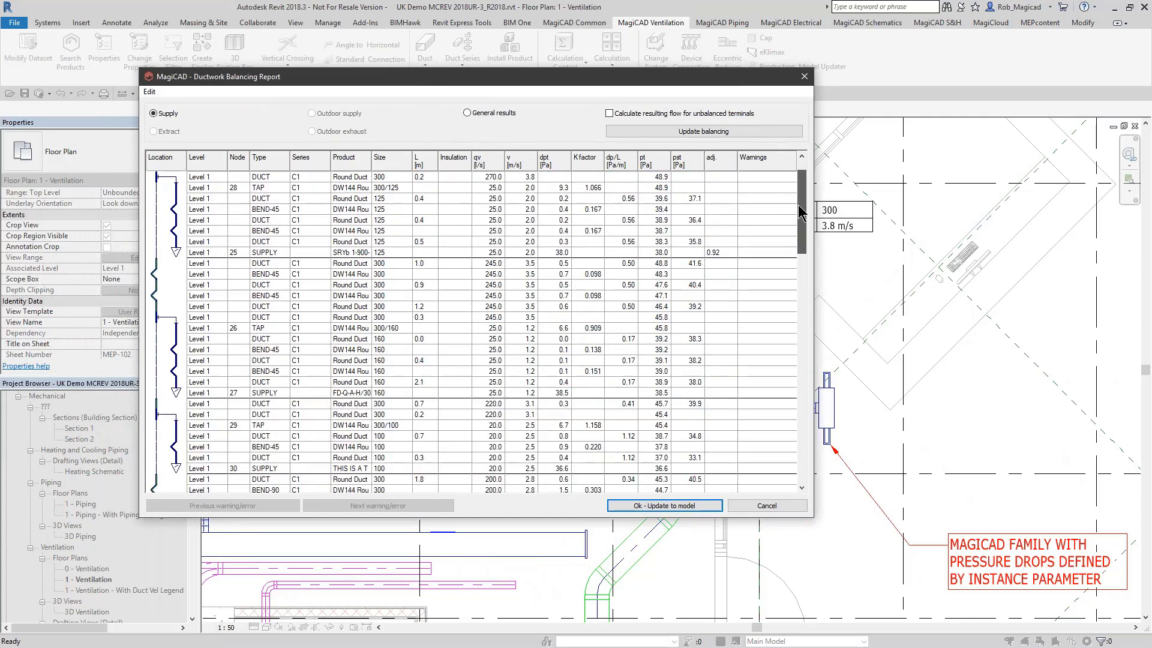
left_click(707, 199)
right_click(708, 200)
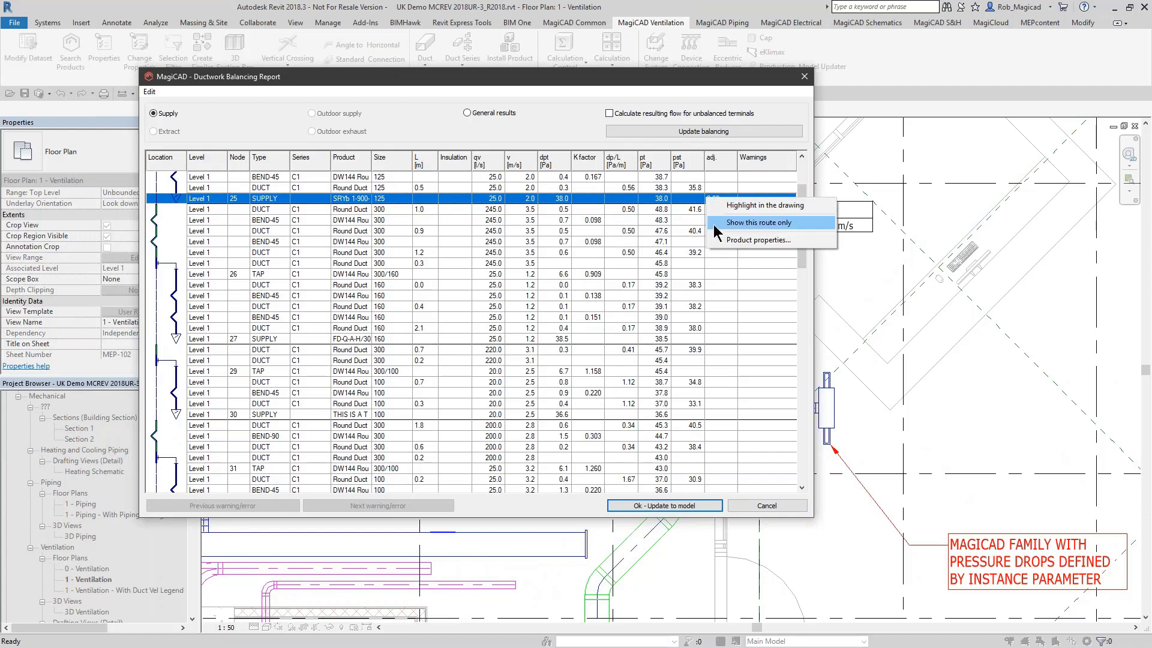
left_click(729, 239)
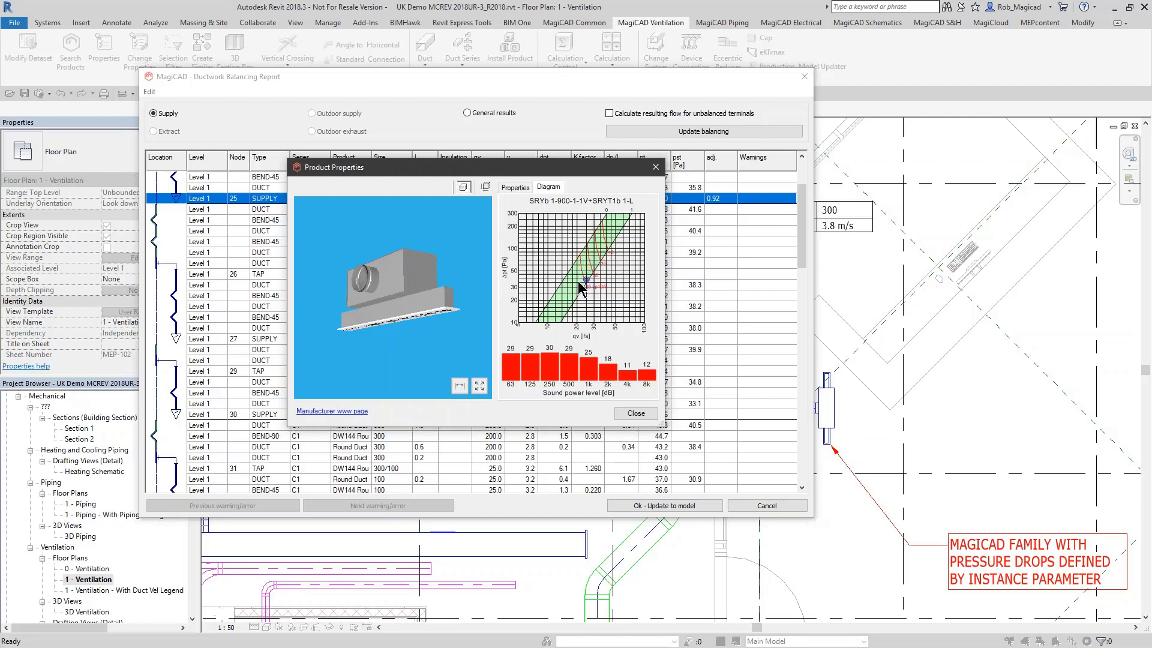
left_click(631, 417)
Highlight the IRIS 100 flow damper at node 16 in the drawing and view its product properties diagram.
scroll(618, 389, "down", 9)
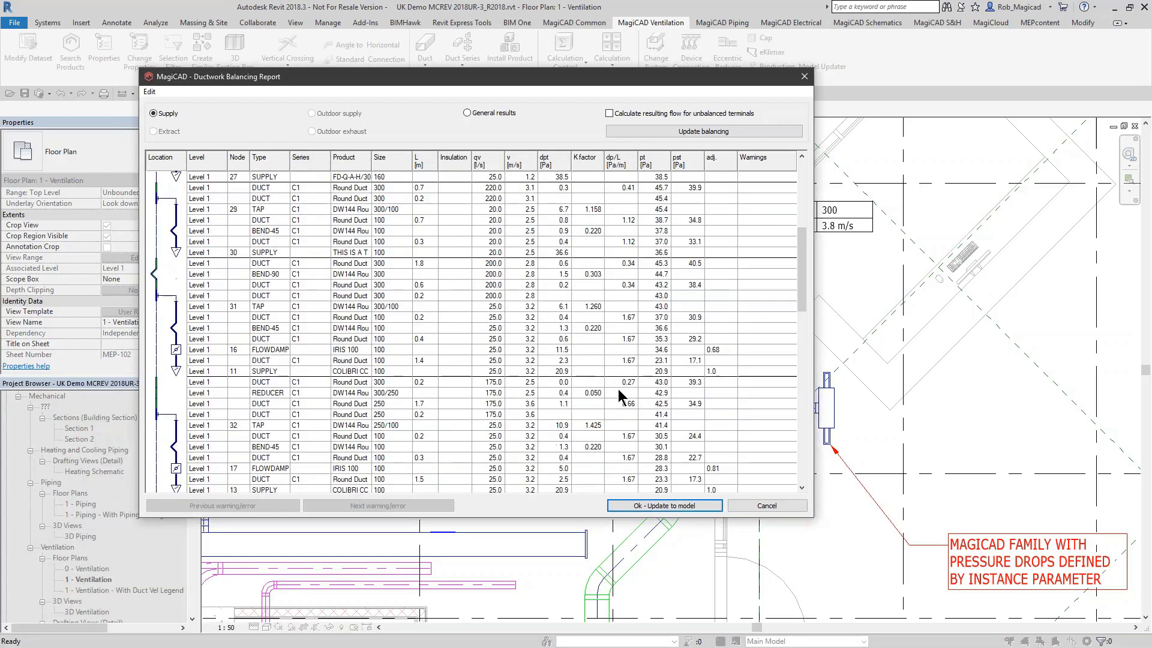
left_click(369, 222)
right_click(370, 222)
left_click(420, 227)
scroll(894, 390, "up", 8)
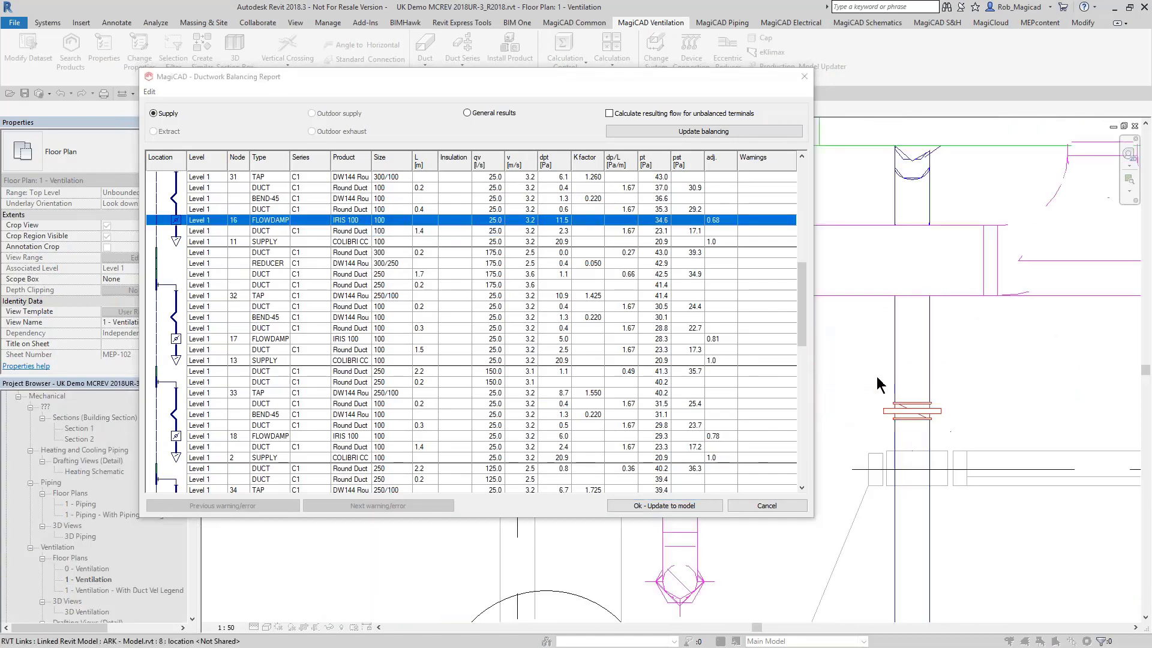
scroll(892, 393, "down", 4)
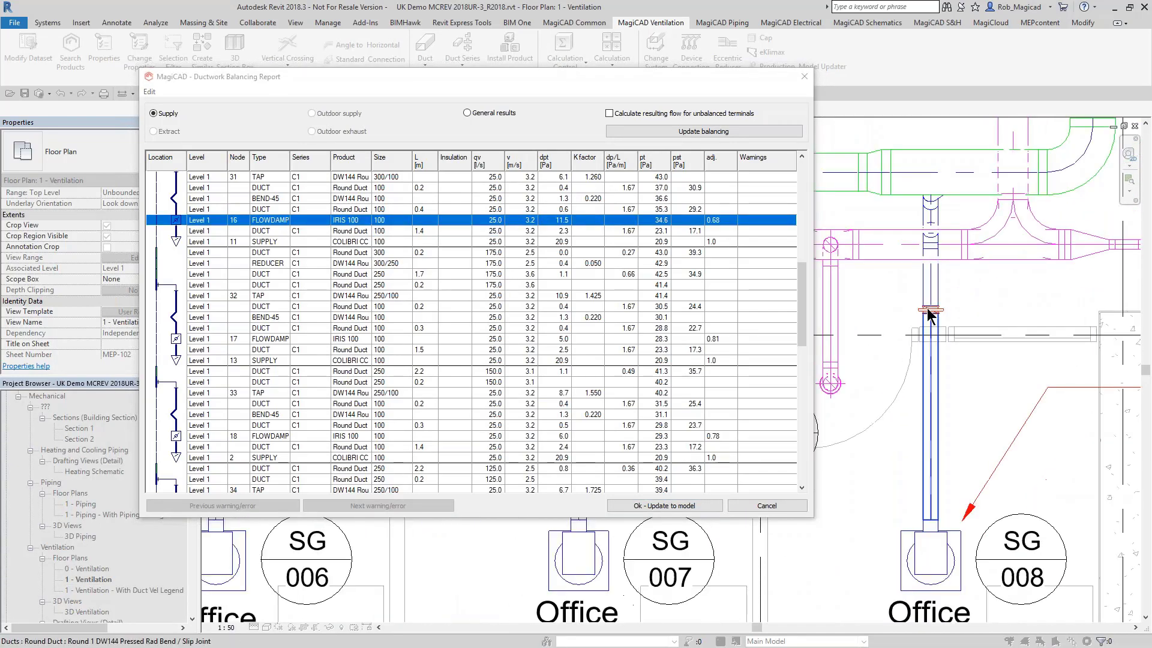
right_click(552, 216)
left_click(577, 259)
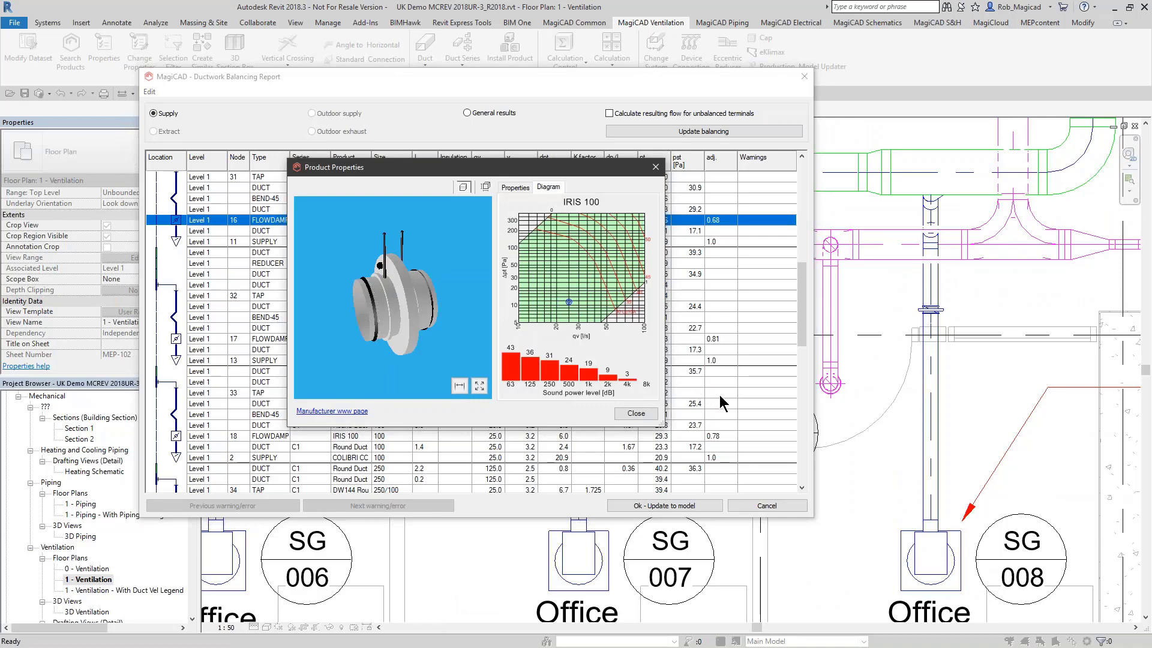
left_click(637, 416)
Check the rest of the balancing report against the highlighted index route, and update the model with the balancing results.
left_click_drag(801, 325, 801, 461)
scroll(923, 382, "down", 3)
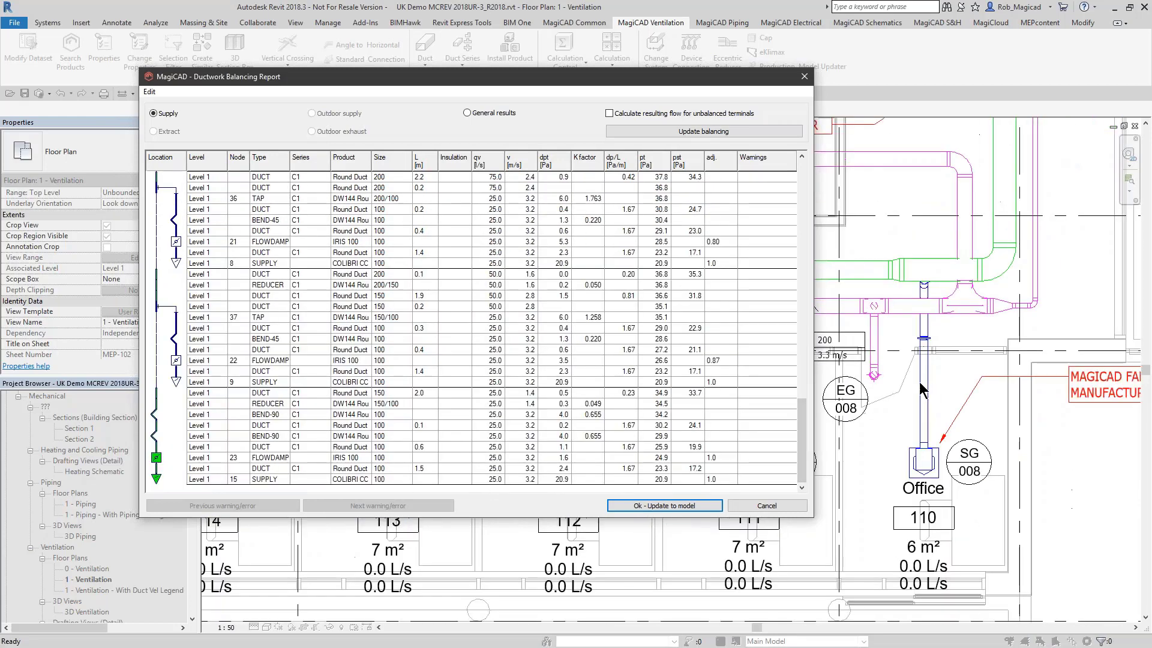
scroll(922, 382, "down", 3)
middle_click_drag(877, 429, 889, 603)
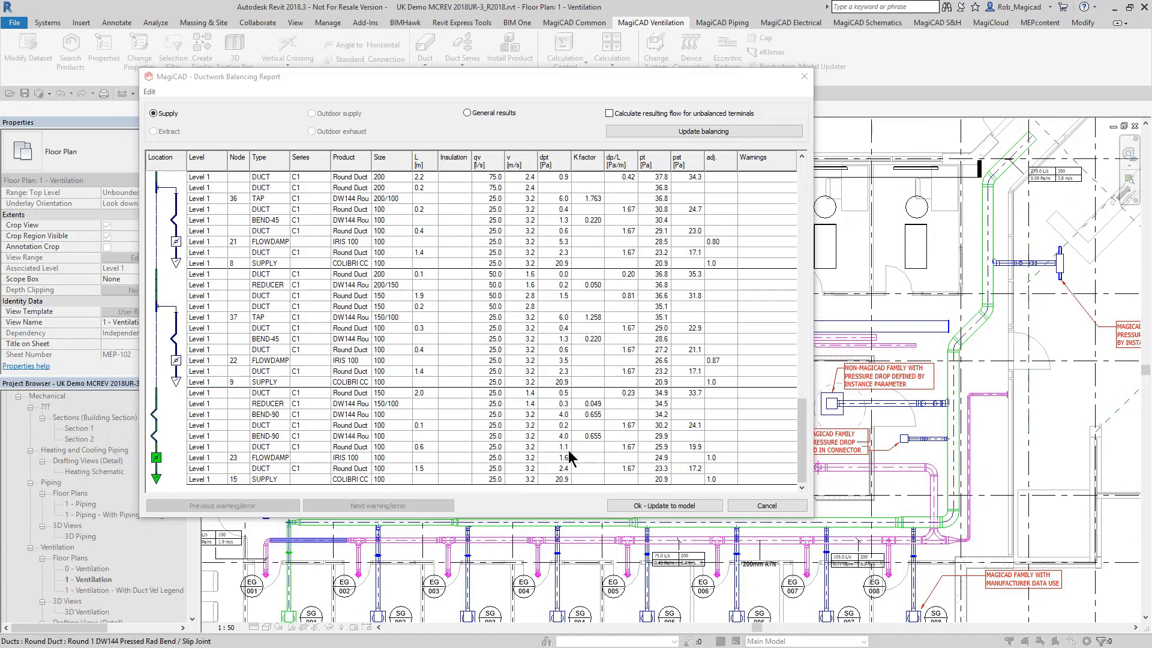
left_click(658, 508)
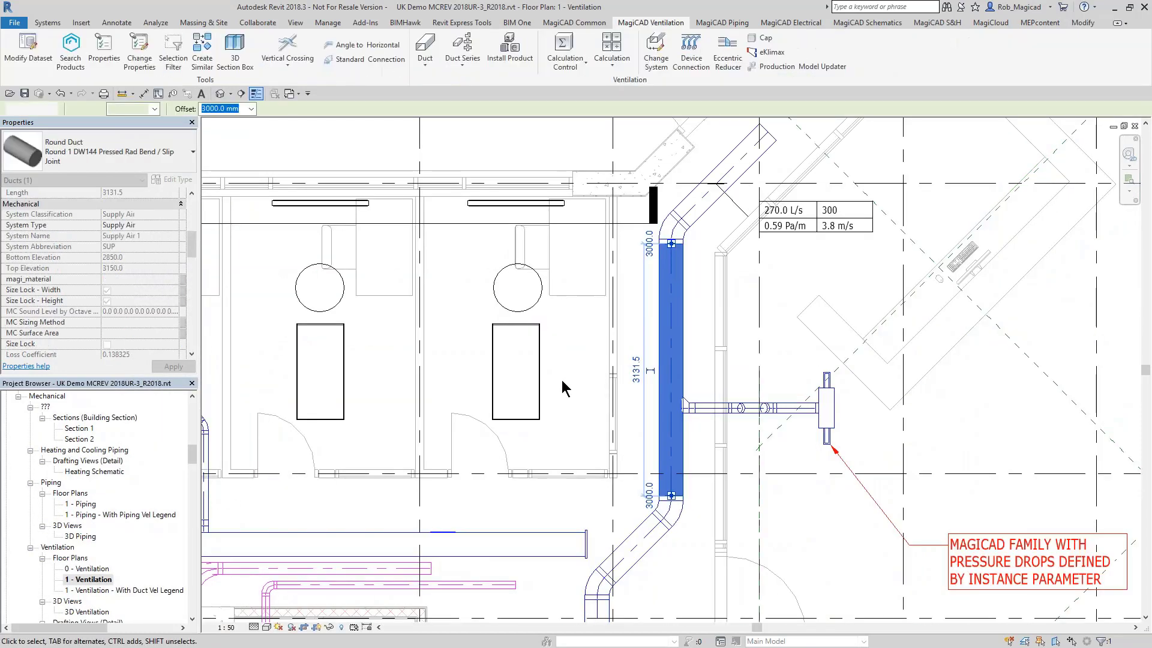
left_click(561, 380)
scroll(517, 369, "down", 4)
middle_click_drag(531, 262, 745, 78)
right_click(622, 226)
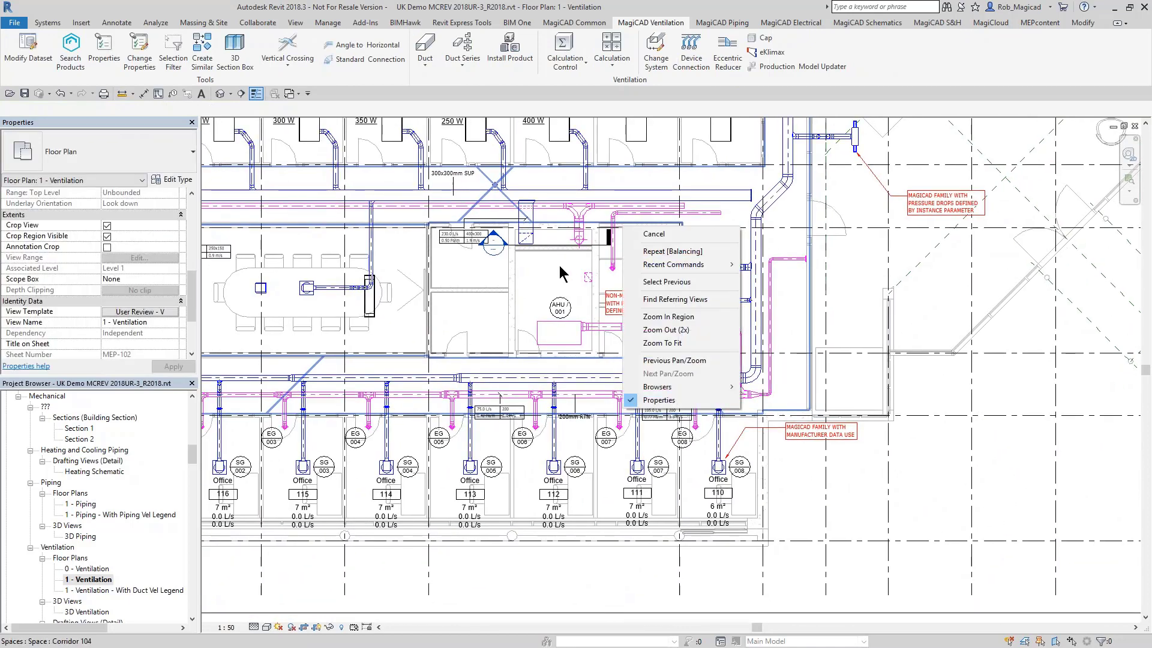
left_click(562, 265)
middle_click_drag(580, 291, 565, 344)
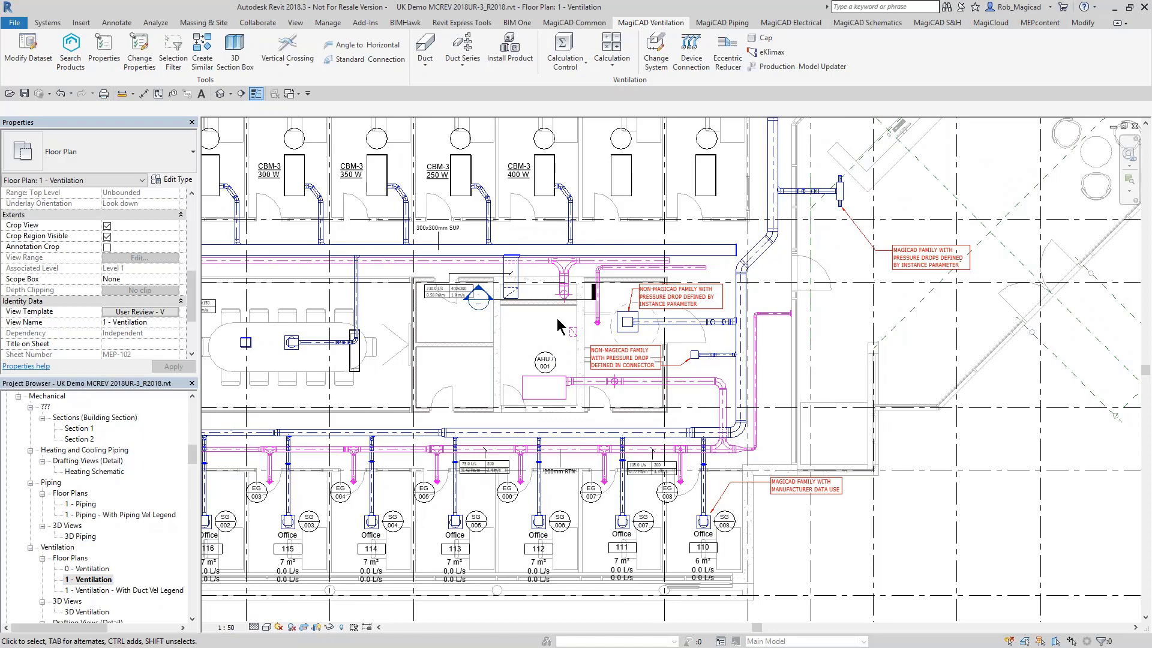
middle_click_drag(587, 212, 463, 338)
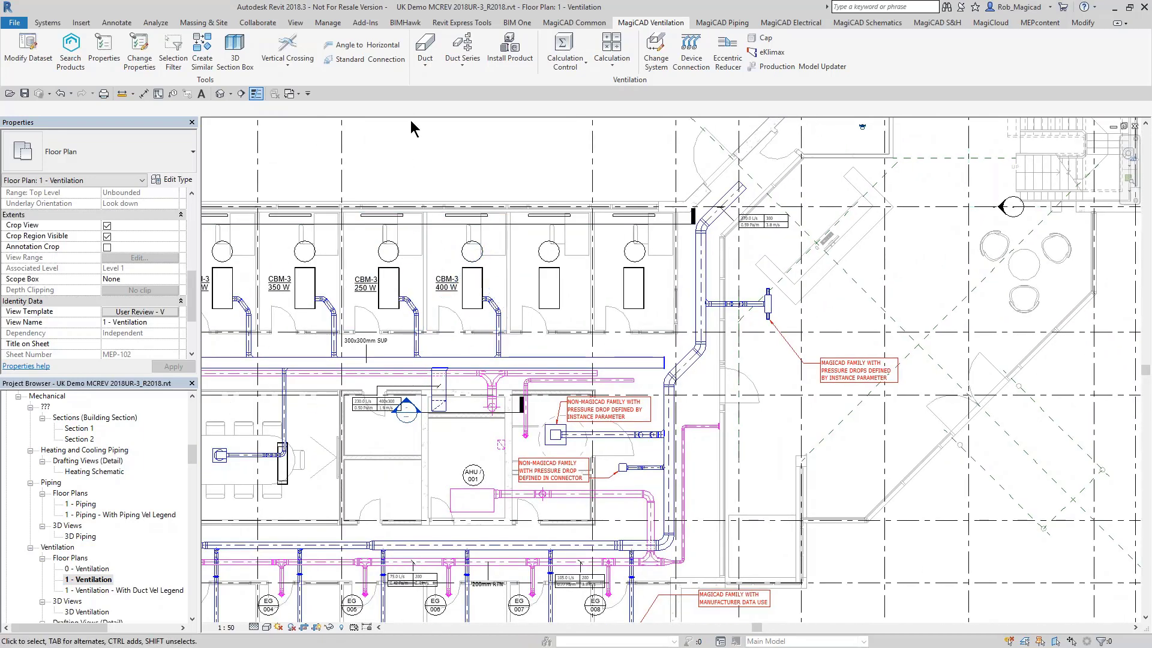
Review the pressure drop calculation options and the user-defined pressure drop overrides in the project settings.
left_click(618, 60)
left_click(627, 114)
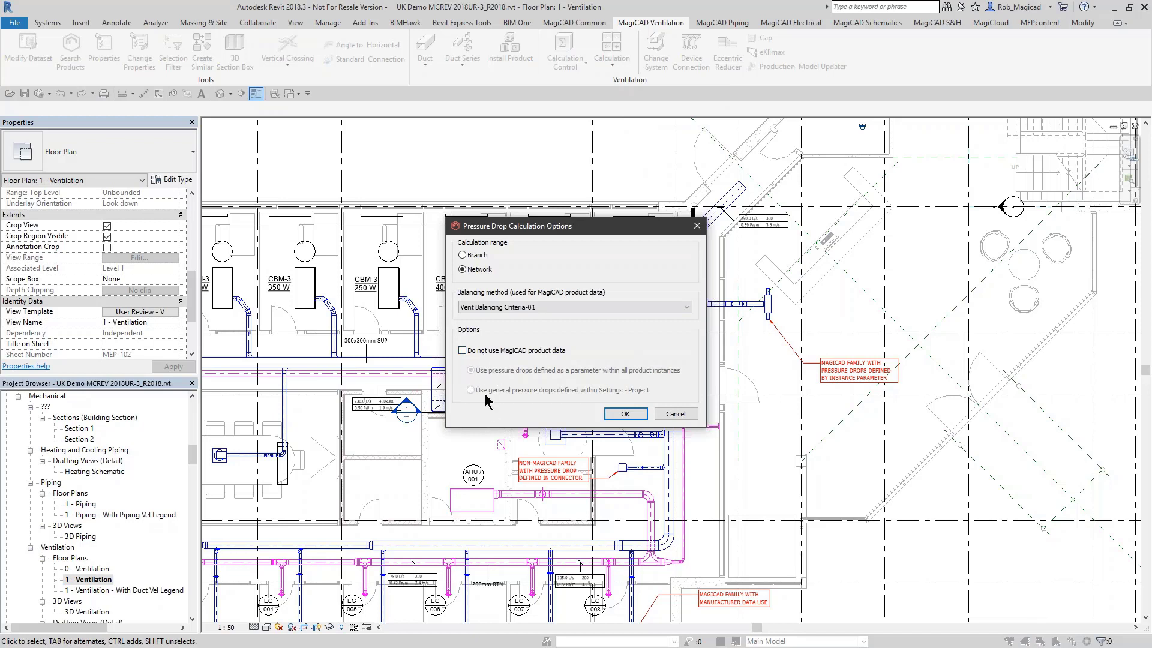
left_click(675, 414)
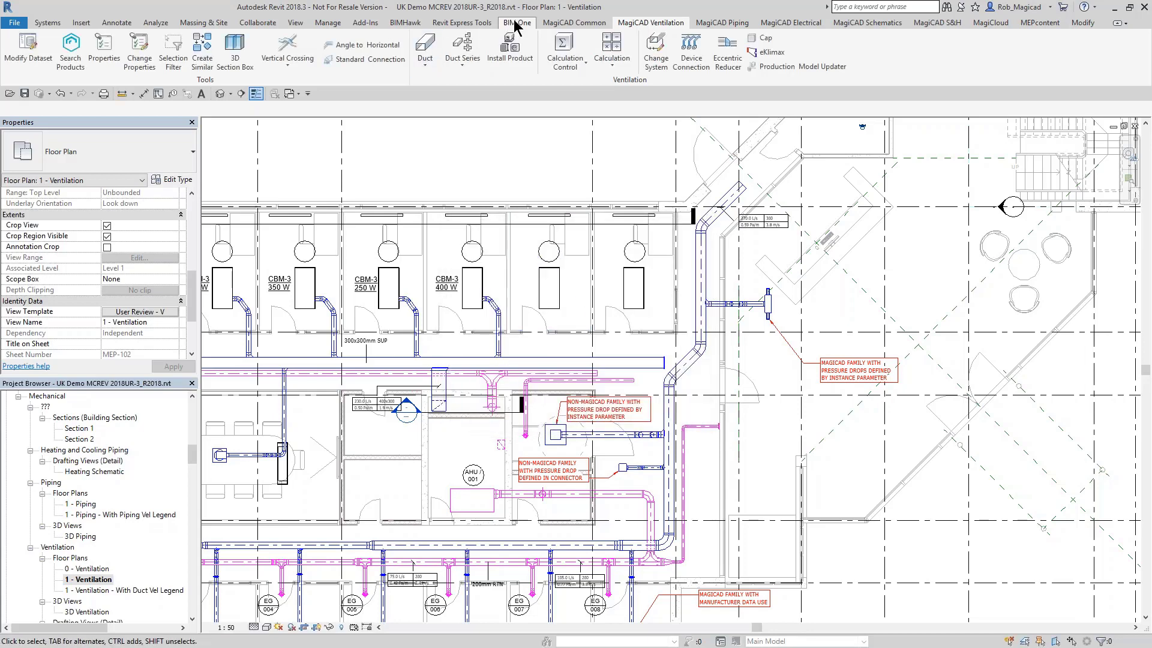
left_click(574, 22)
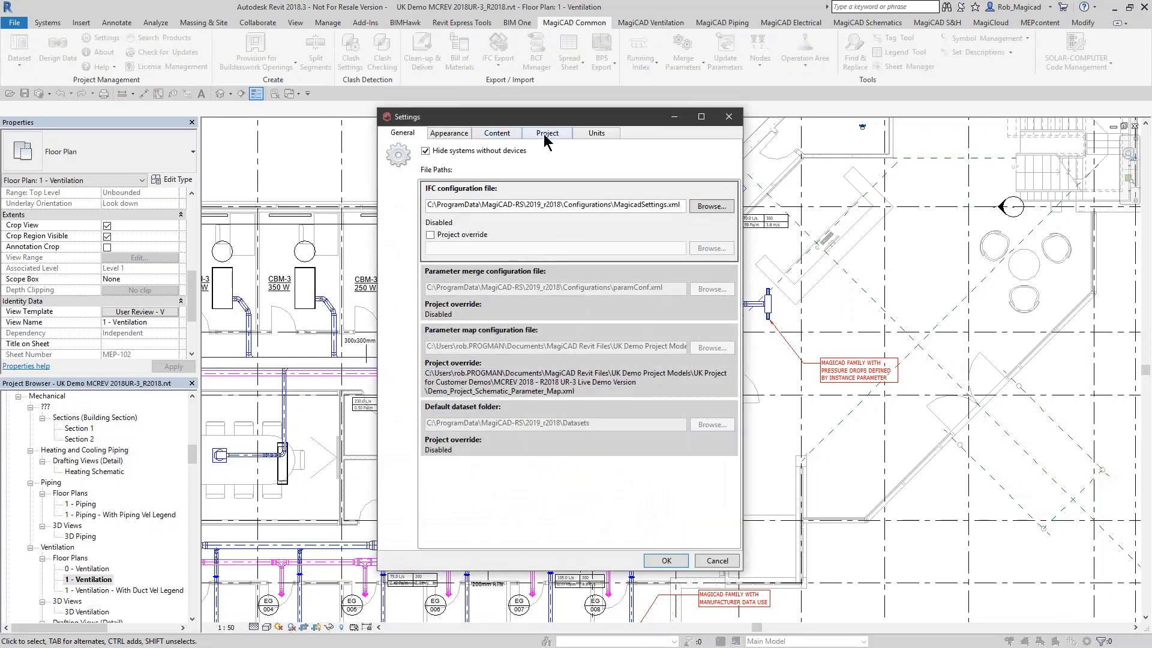
left_click(544, 133)
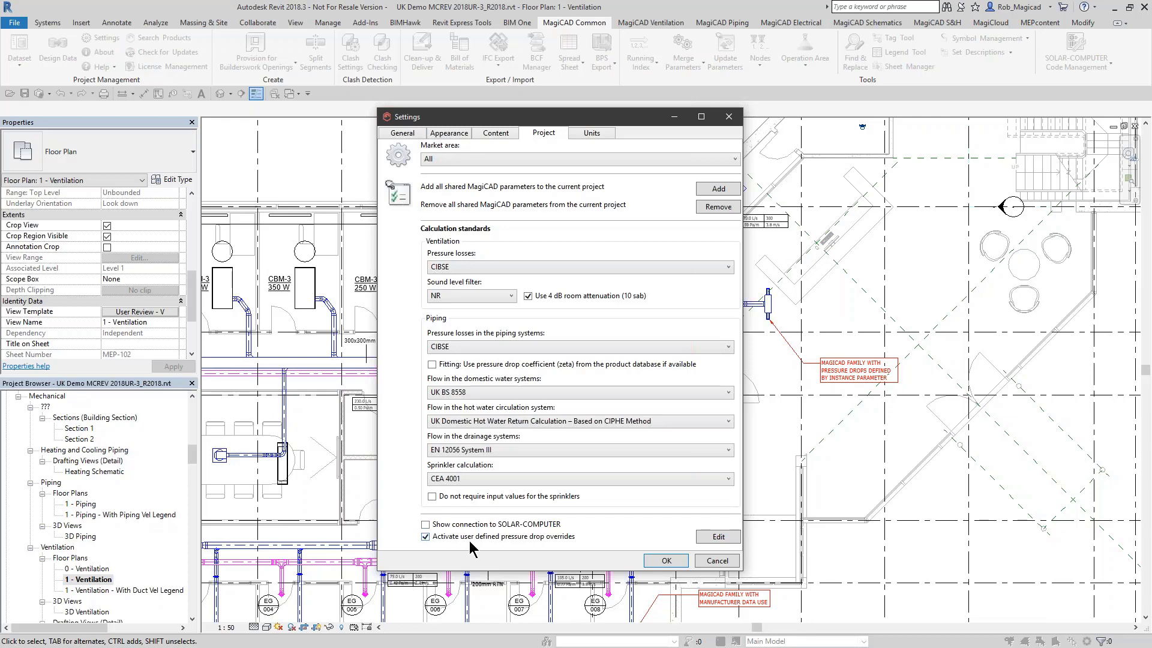
left_click(716, 560)
Run a network pressure drop calculation from the 300 mm main supply duct, ignoring MagiCAD product data and using pressure drops defined as instance parameters.
left_click(651, 23)
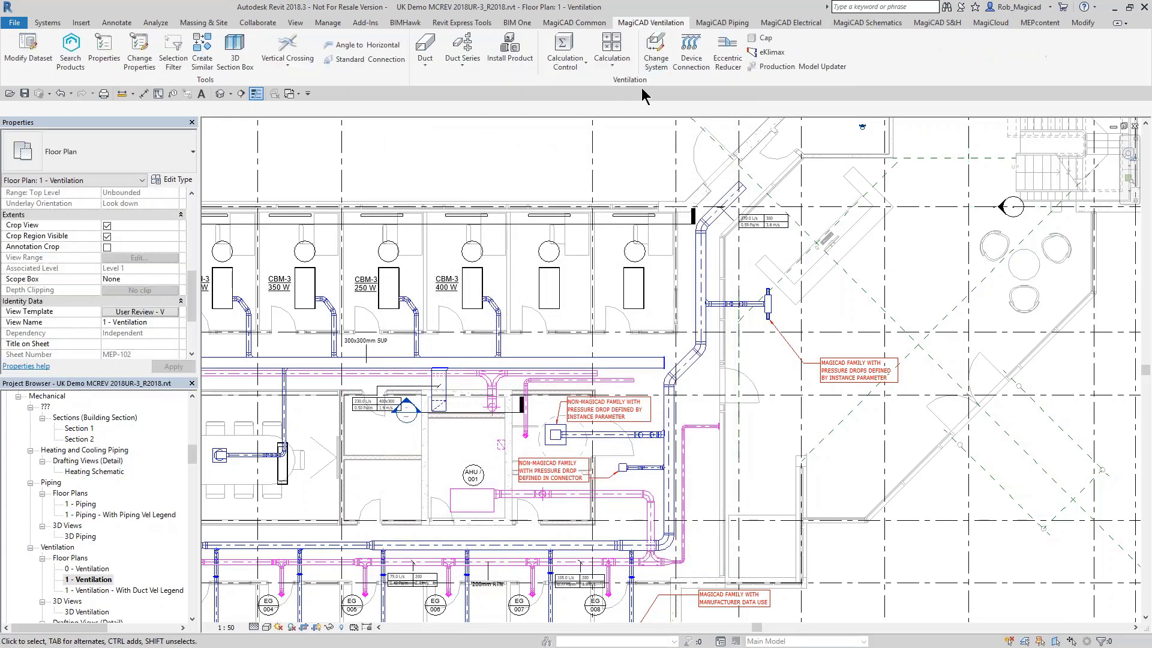
left_click(611, 65)
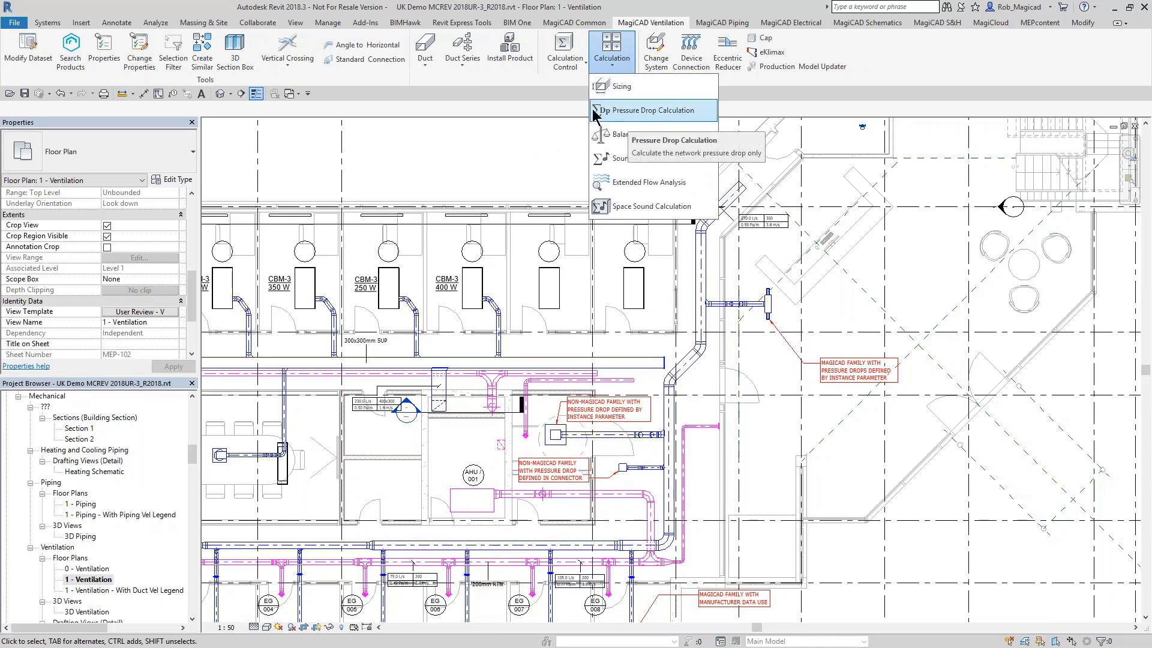
left_click(645, 116)
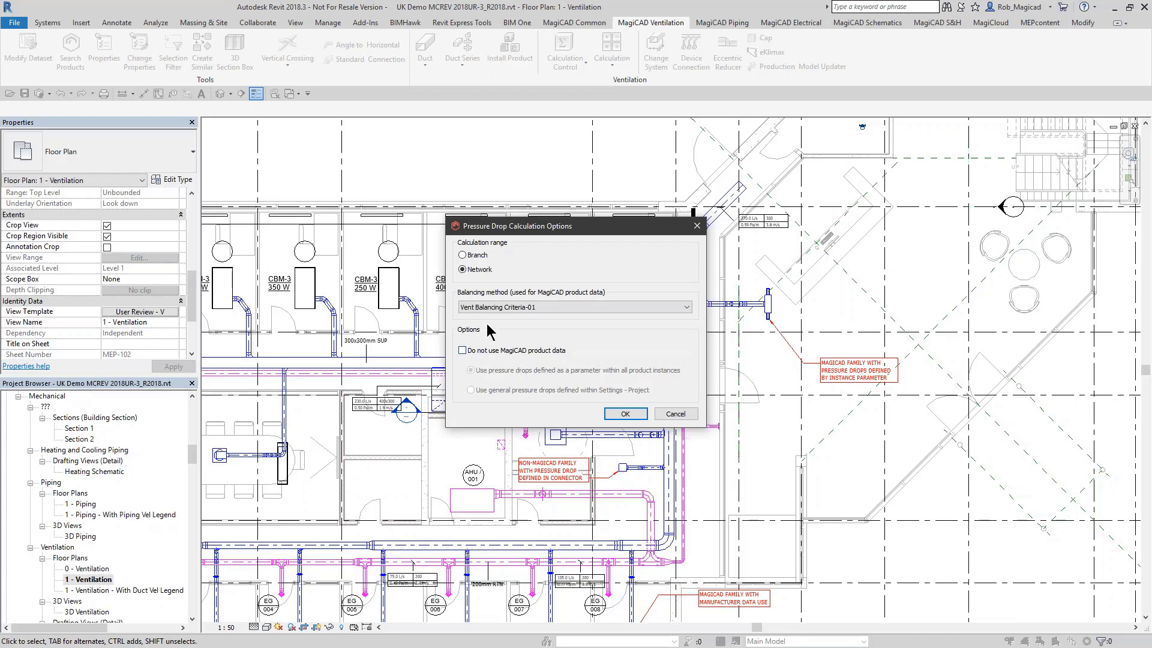
left_click(461, 351)
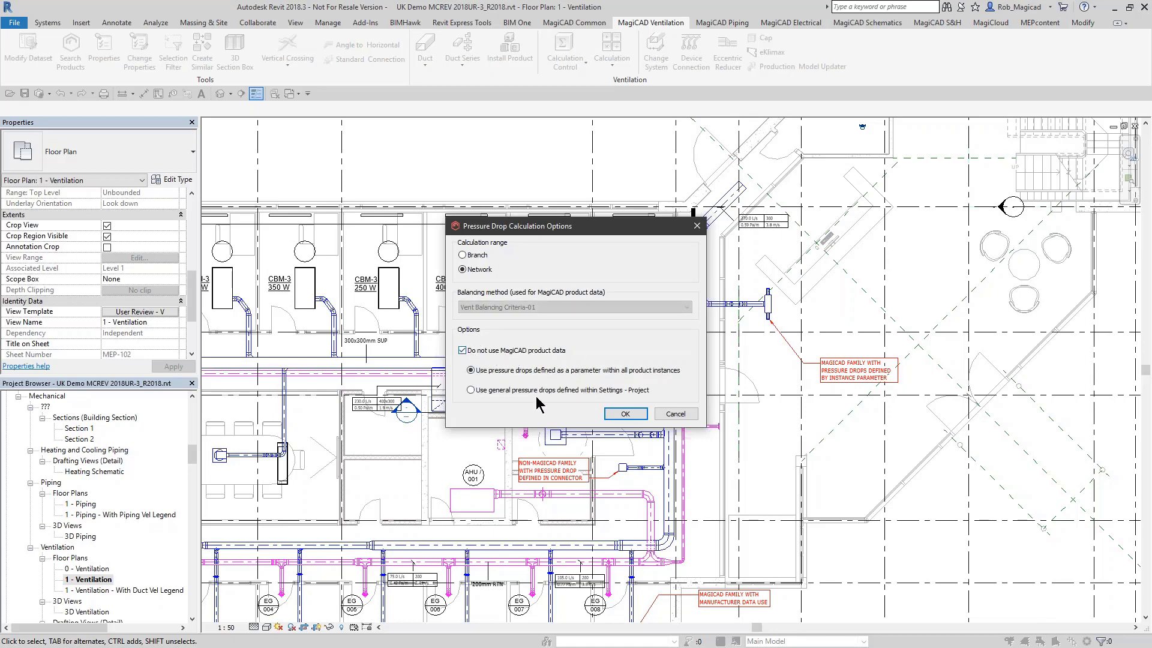
left_click(625, 414)
left_click(703, 287)
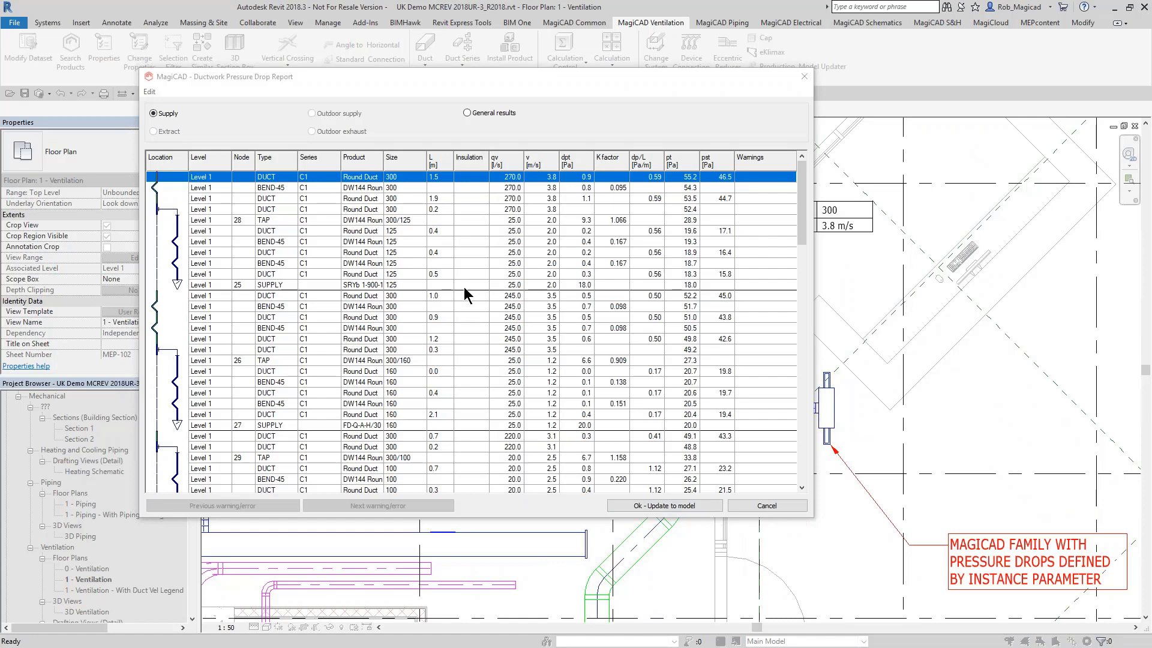
Examine the highlighted supply route and its annotated air terminals in the floor plan beside the ductwork pressure drop report.
scroll(661, 582, "down", 3)
scroll(661, 581, "down", 1)
middle_click_drag(800, 566, 1102, 432)
scroll(650, 537, "down", 5)
scroll(527, 585, "up", 4)
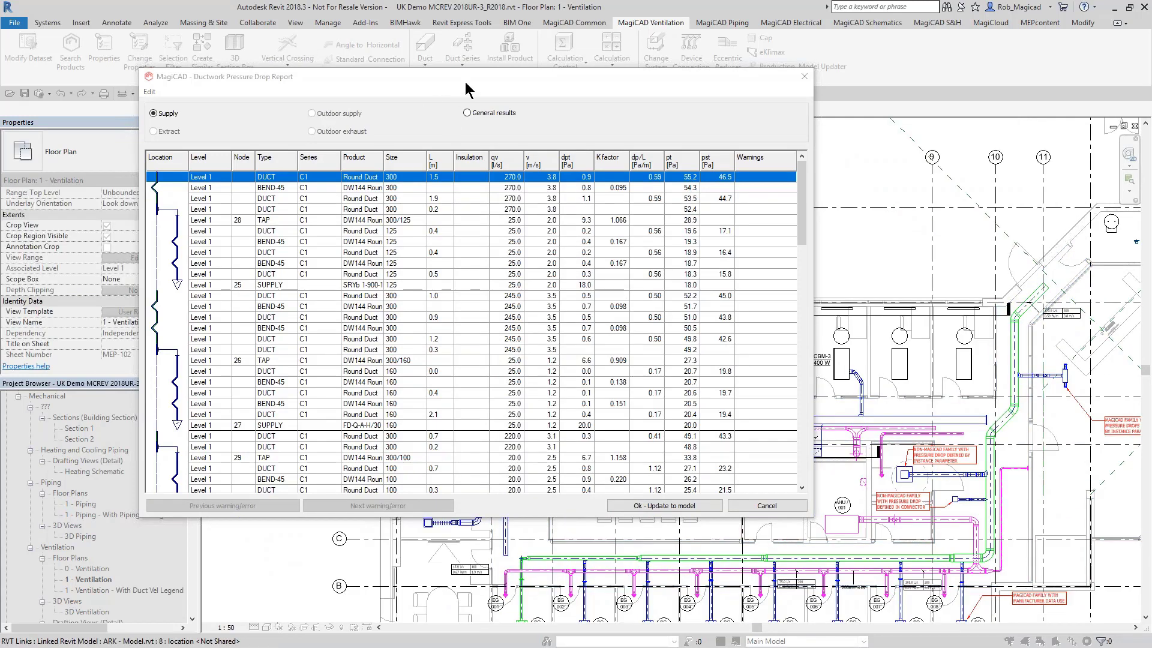
left_click_drag(460, 87, 415, 105)
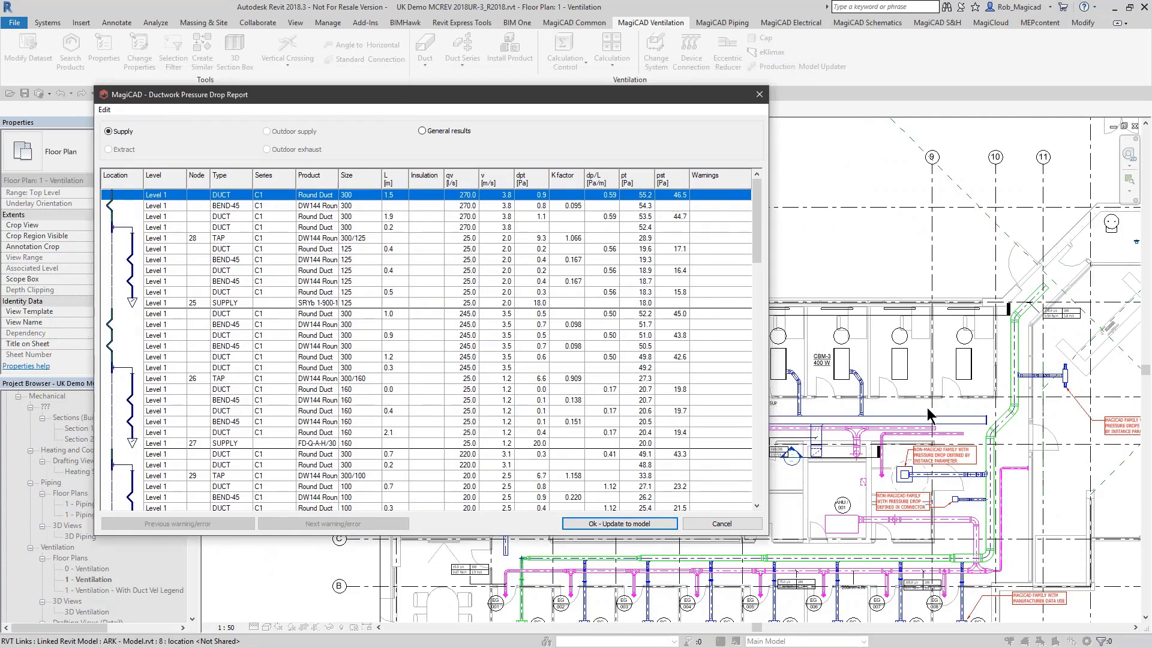
middle_click_drag(927, 408, 882, 335)
scroll(986, 321, "up", 2)
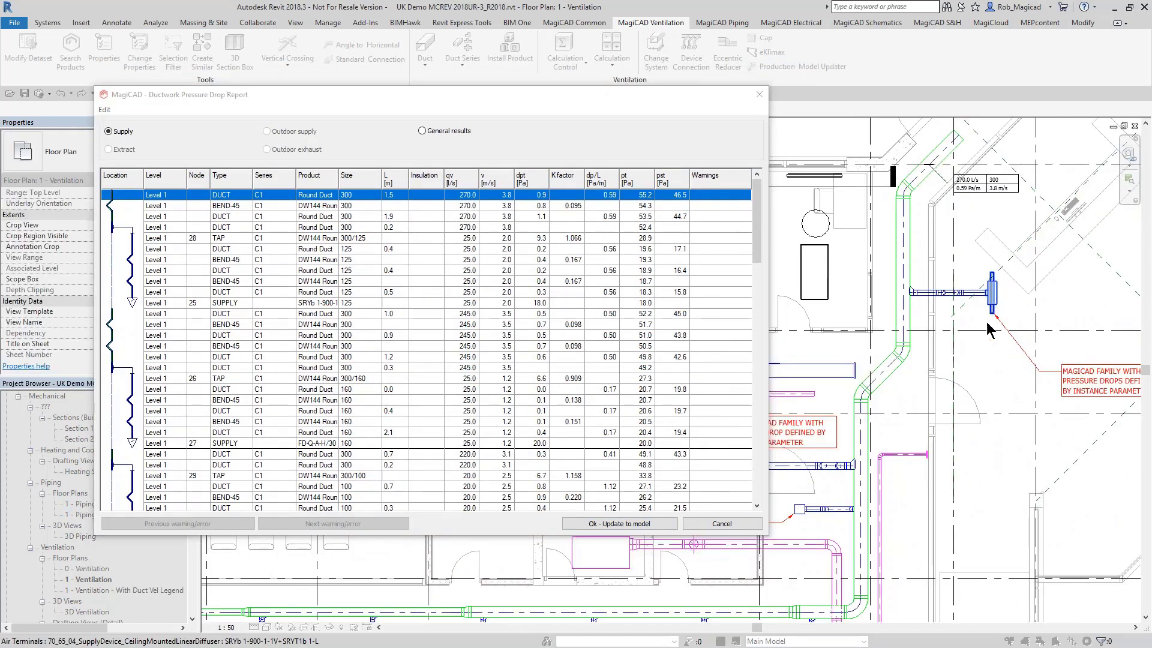
scroll(987, 308, "up", 2)
scroll(928, 420, "down", 1)
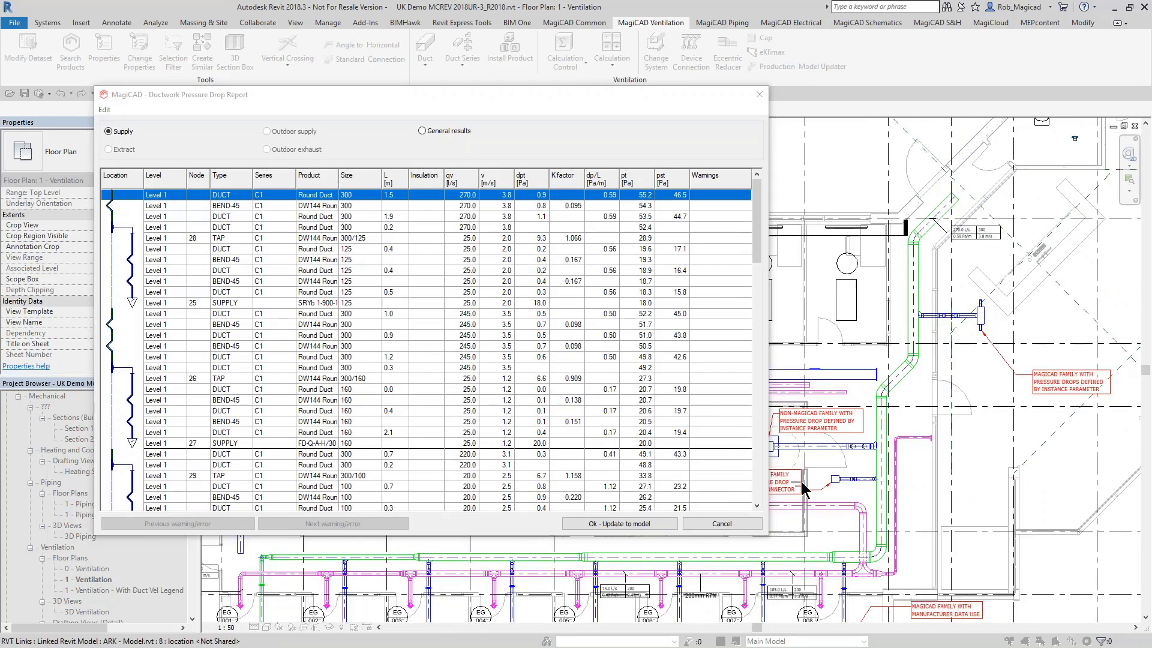
Locate the SRYb supply terminal with the instance-parameter pressure drop in the report, and view its product properties diagram.
scroll(1030, 395, "up", 3)
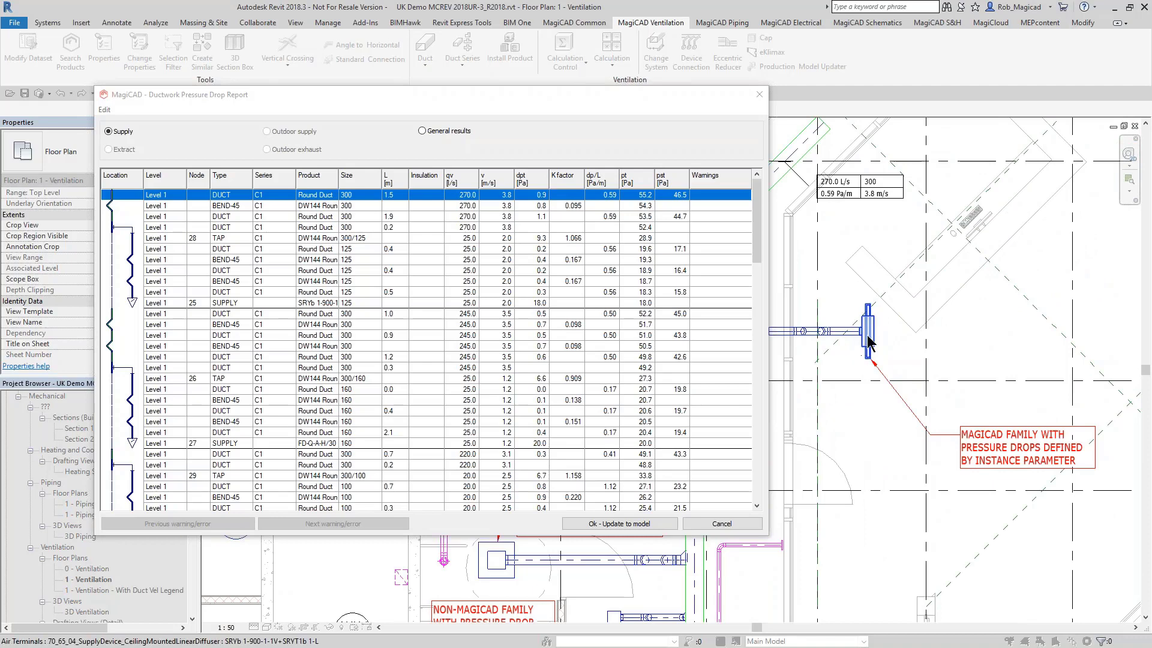
left_click(868, 340)
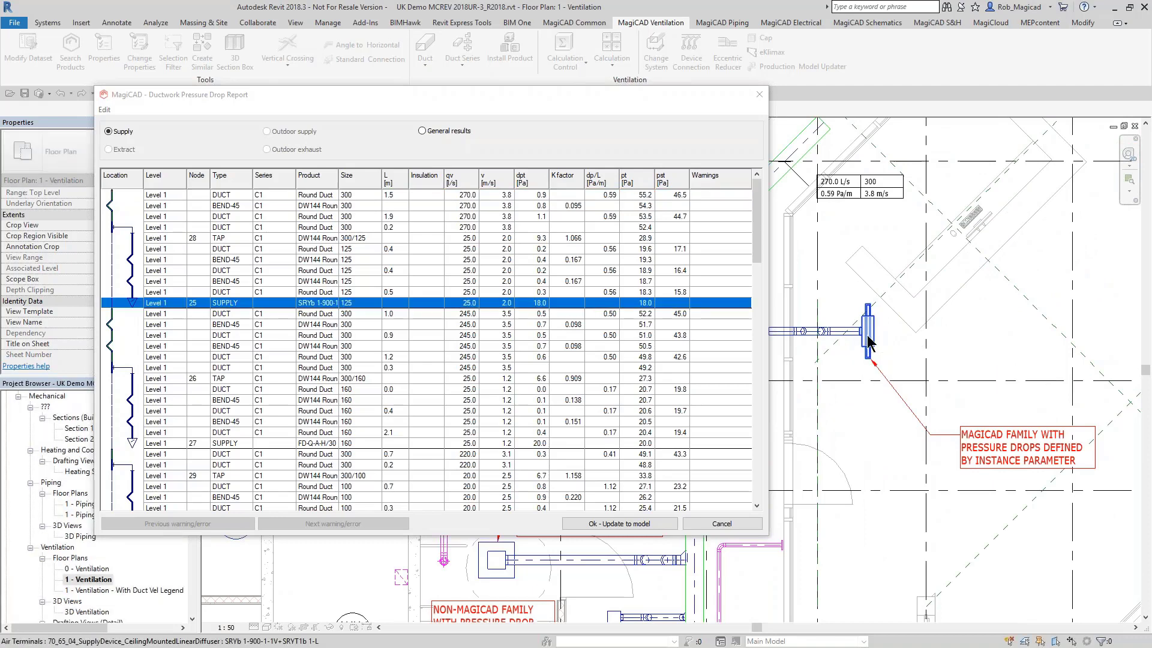
right_click(535, 307)
left_click(567, 352)
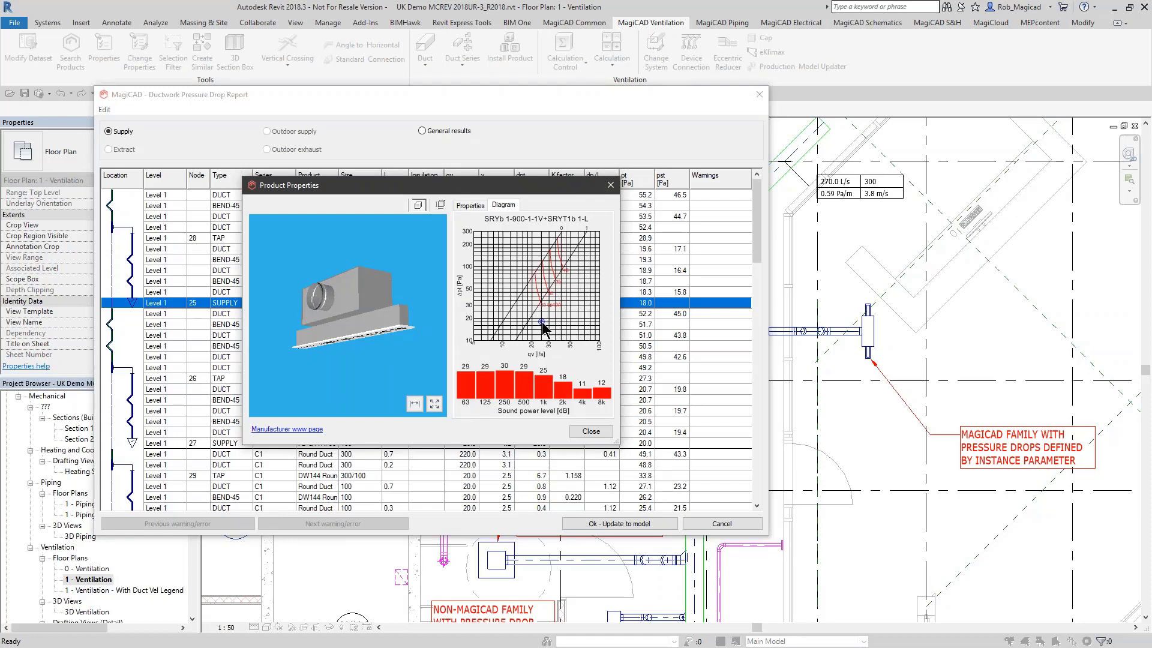
left_click(583, 427)
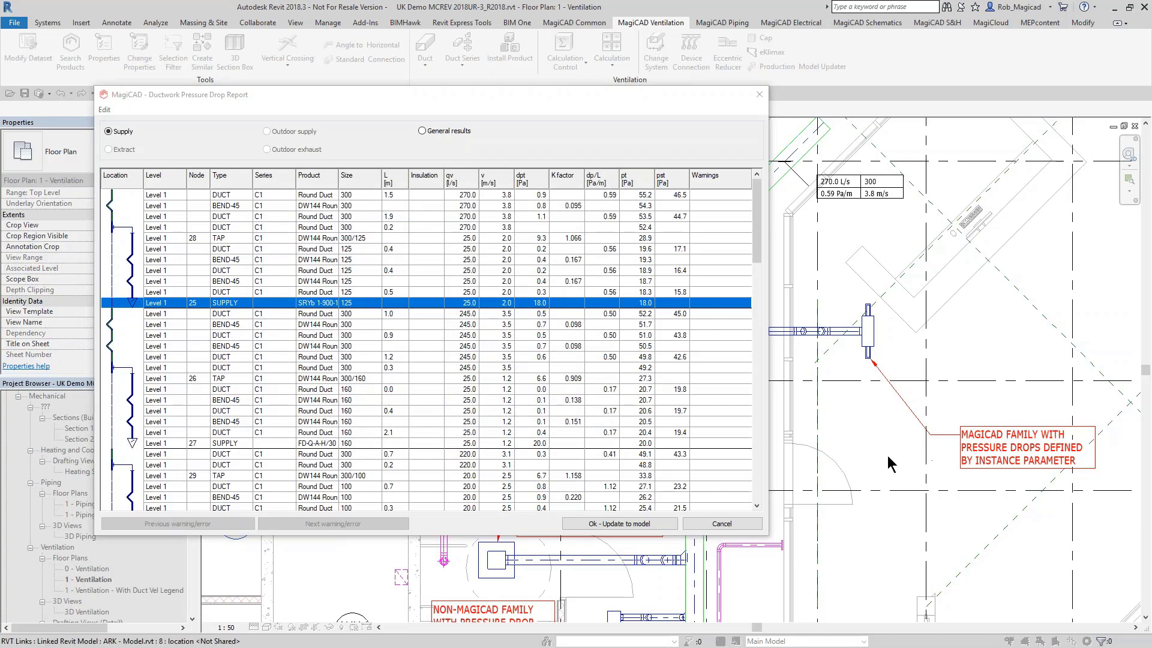
Locate in the report the two non-MagiCAD supply terminals whose pressure drops are defined by instance parameter and in the connector.
scroll(888, 458, "down", 1)
middle_click_drag(968, 435, 1115, 383)
middle_click_drag(875, 482, 984, 421)
left_click(834, 435)
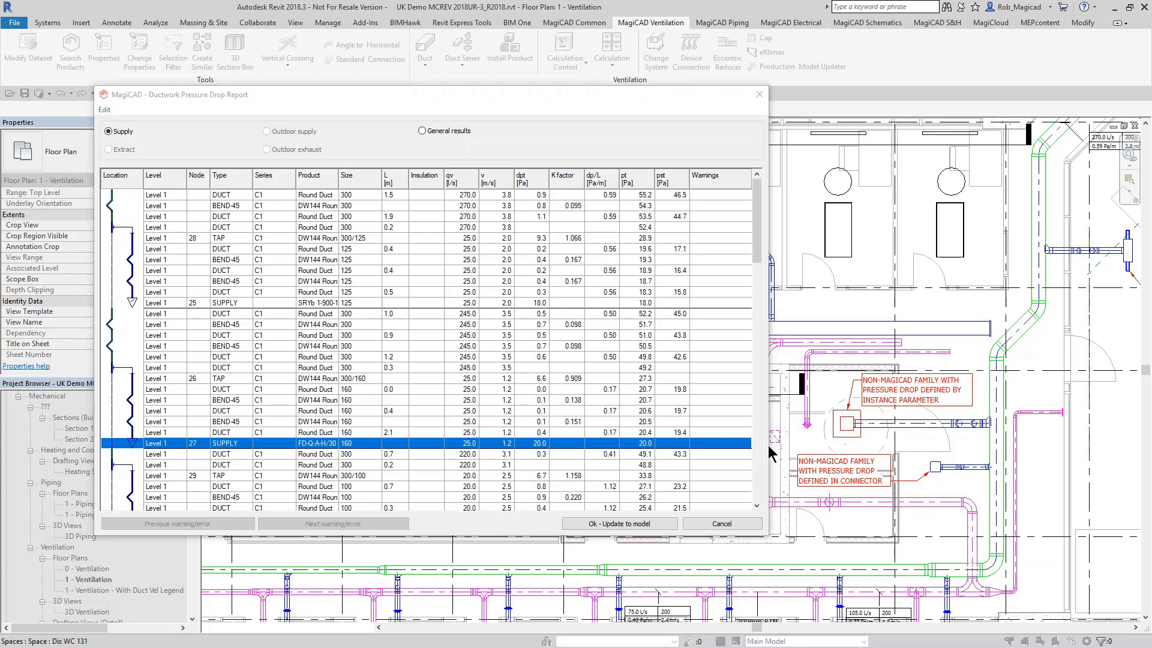
scroll(888, 527, "up", 5)
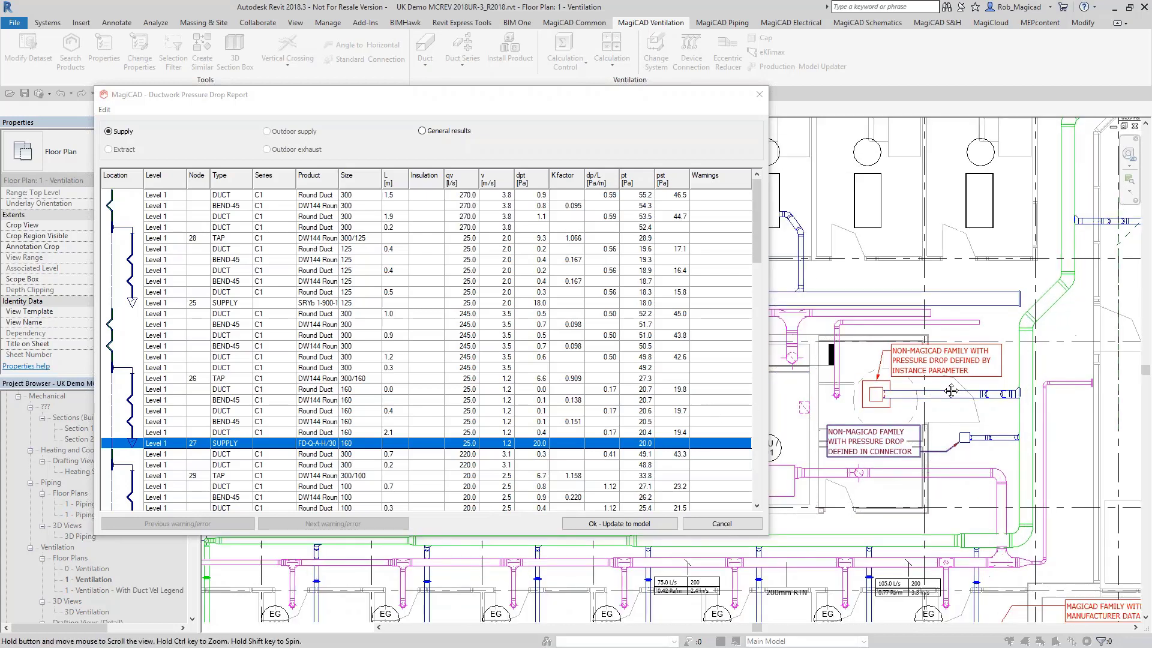
left_click(988, 354)
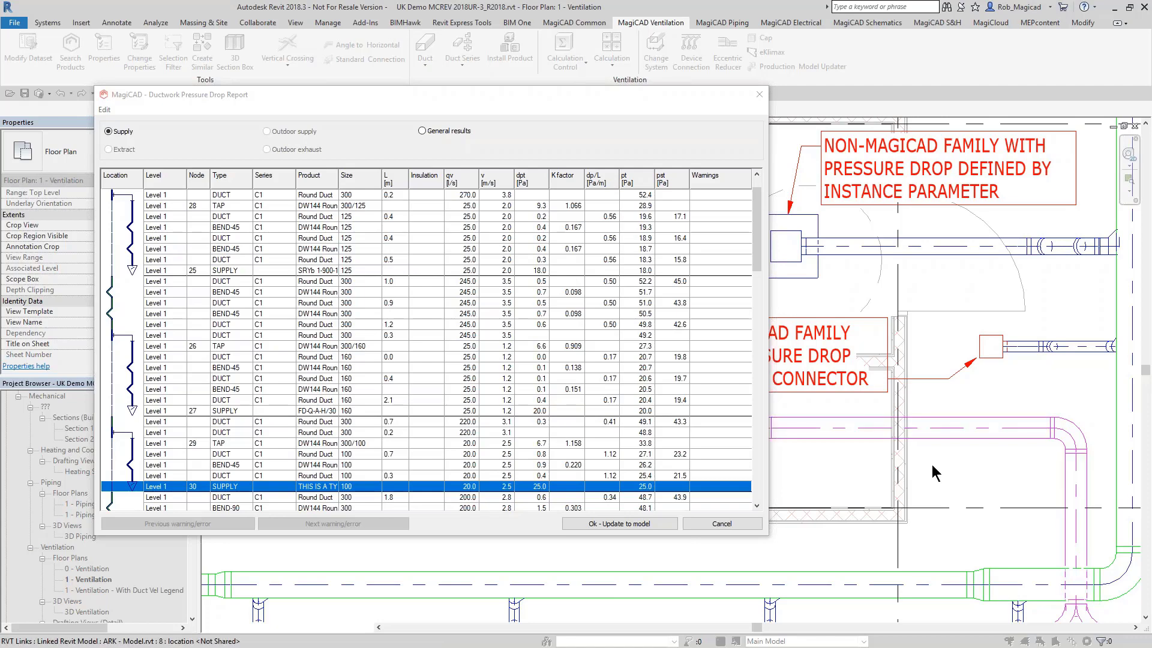
Locate the COLIBRI supply terminal in Office 110 in the report, and view its product properties diagram.
scroll(932, 462, "down", 5)
scroll(905, 462, "up", 3)
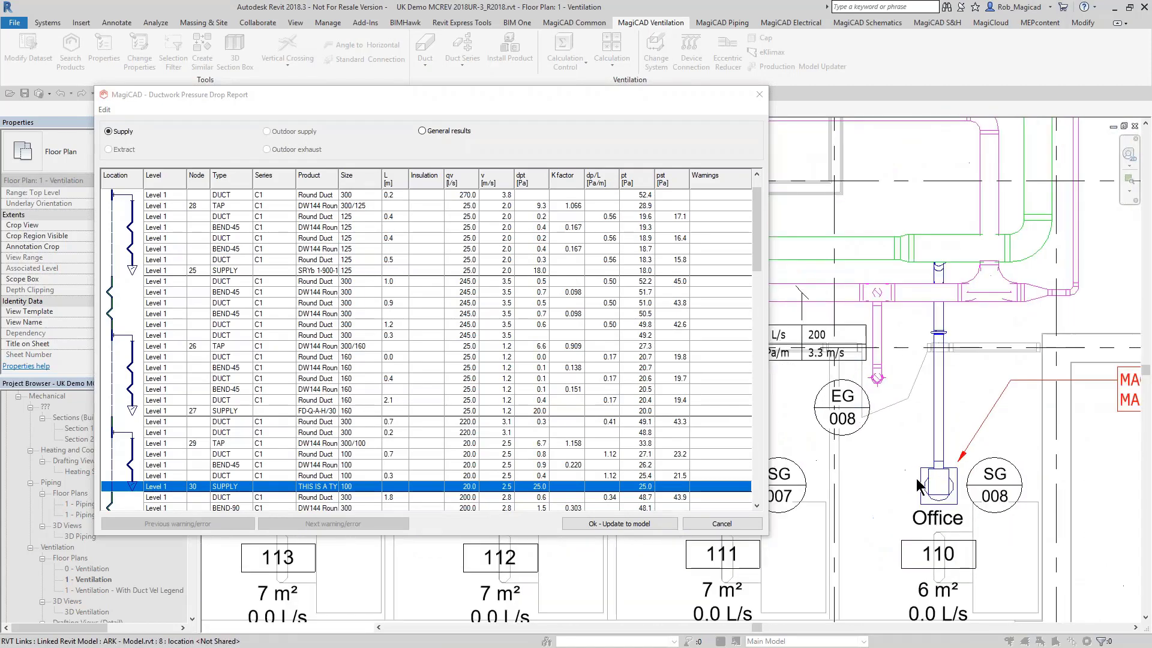
left_click(929, 483)
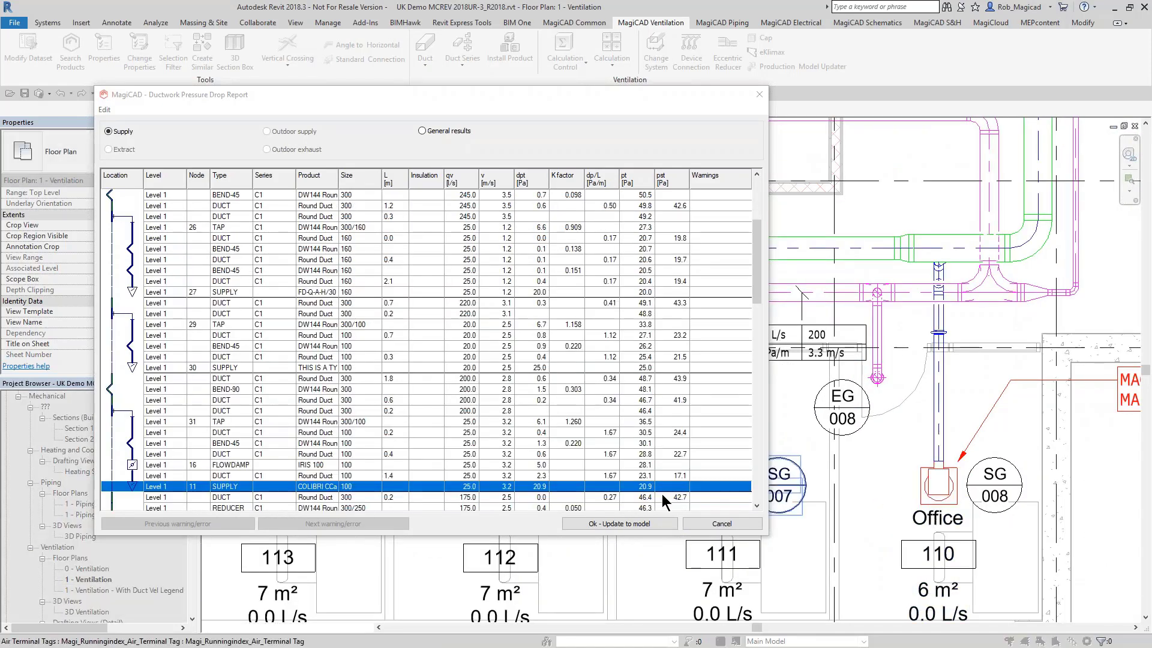
right_click(638, 486)
left_click(664, 528)
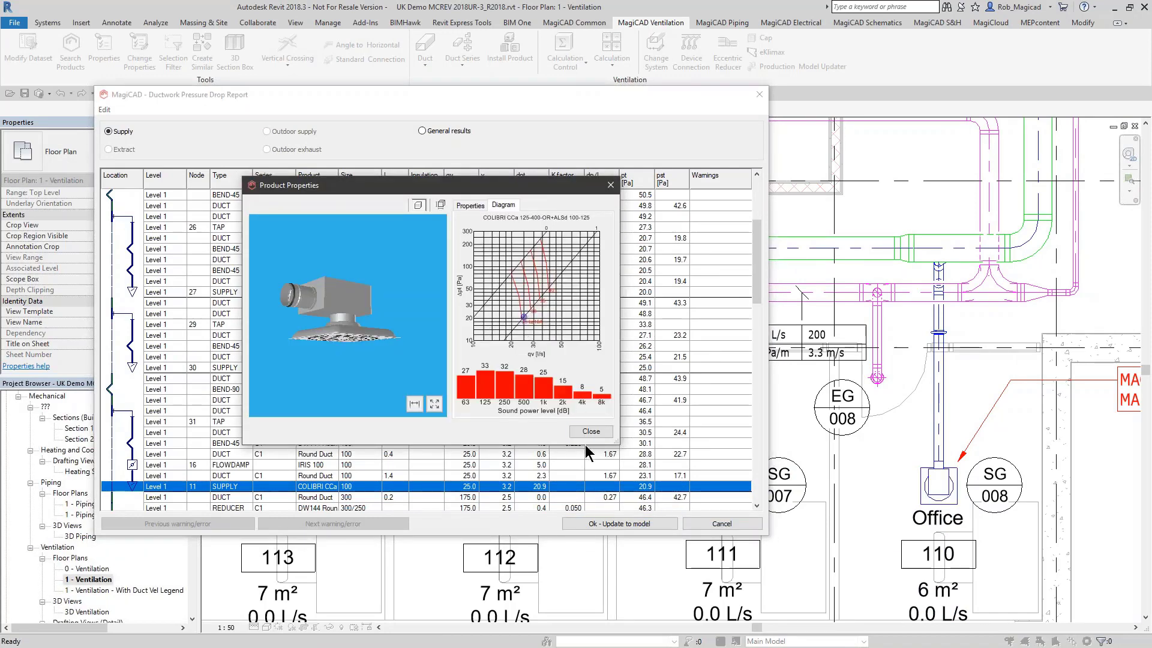
left_click(591, 432)
Update the model with the pressure drop calculation results, and dismiss the search for a view of the highlighted elements.
left_click(599, 527)
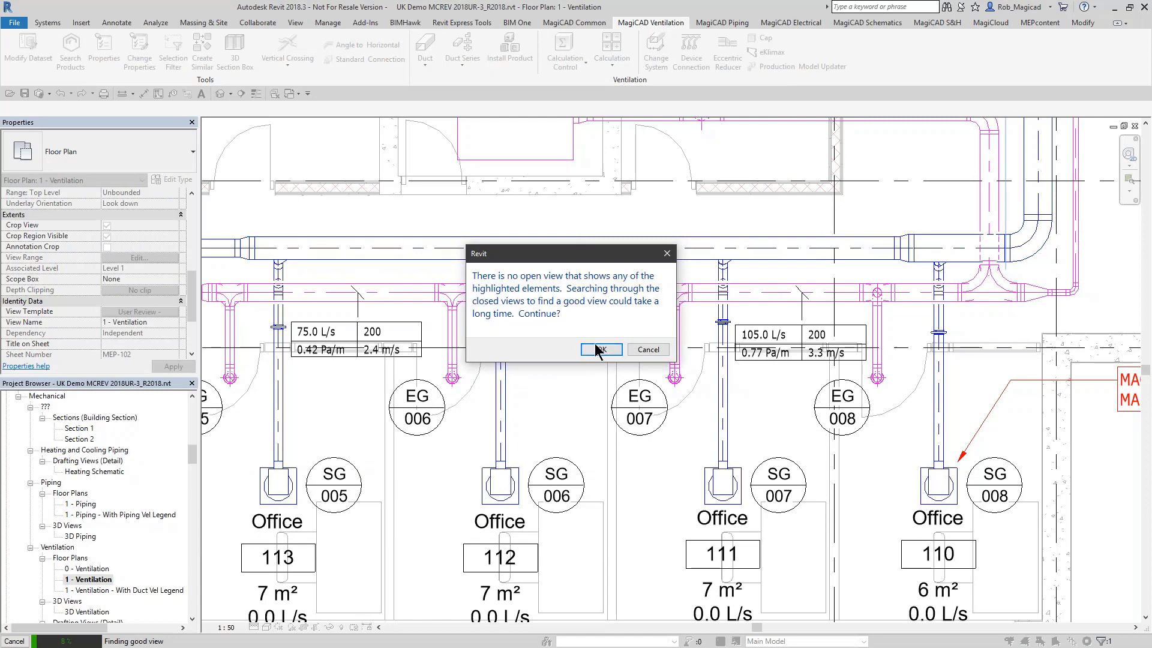
left_click(649, 350)
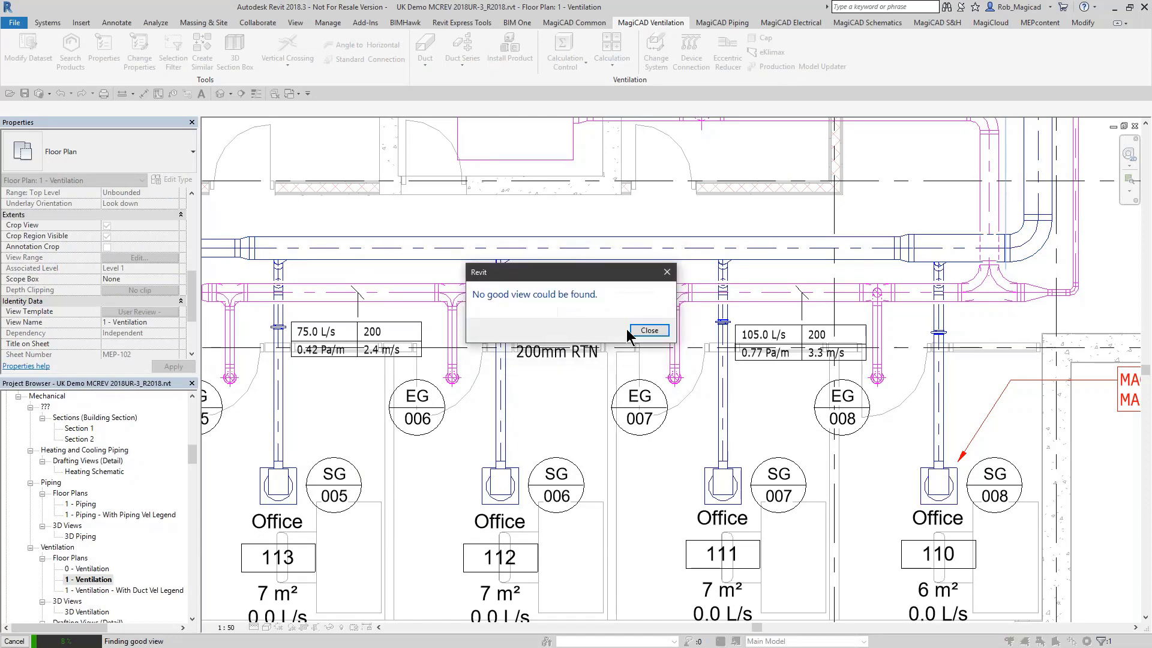
left_click(653, 330)
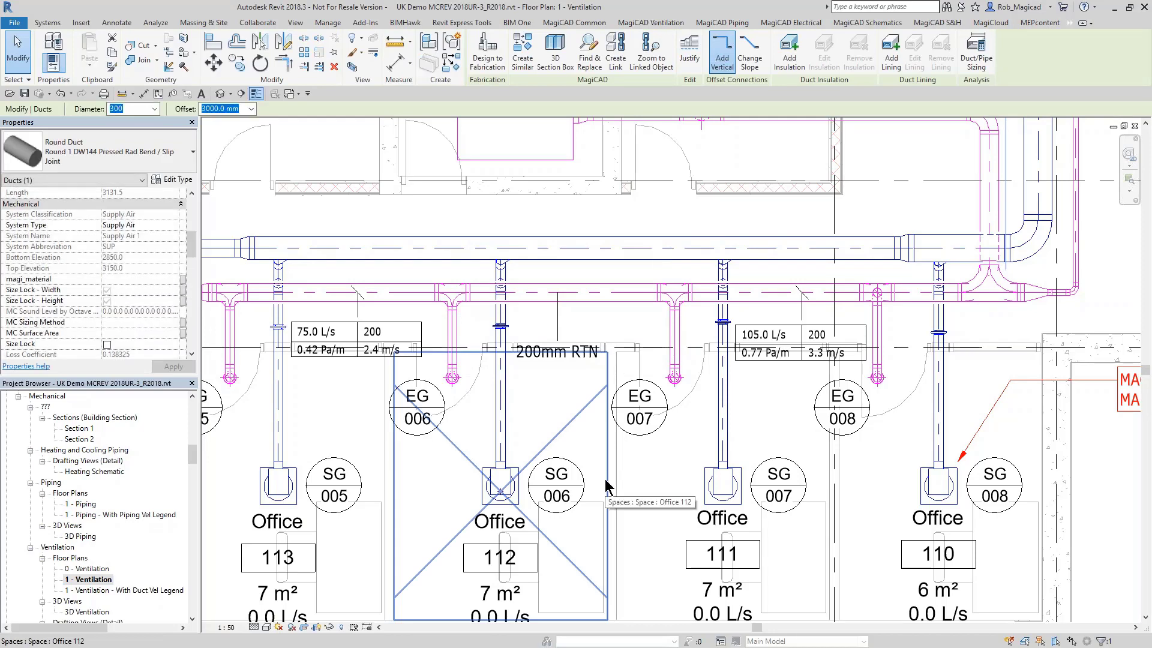
Select the SRYb linear diffuser on the branch off the main supply duct, and check its MC_ducting_given_dp parameter.
scroll(624, 392, "down", 4)
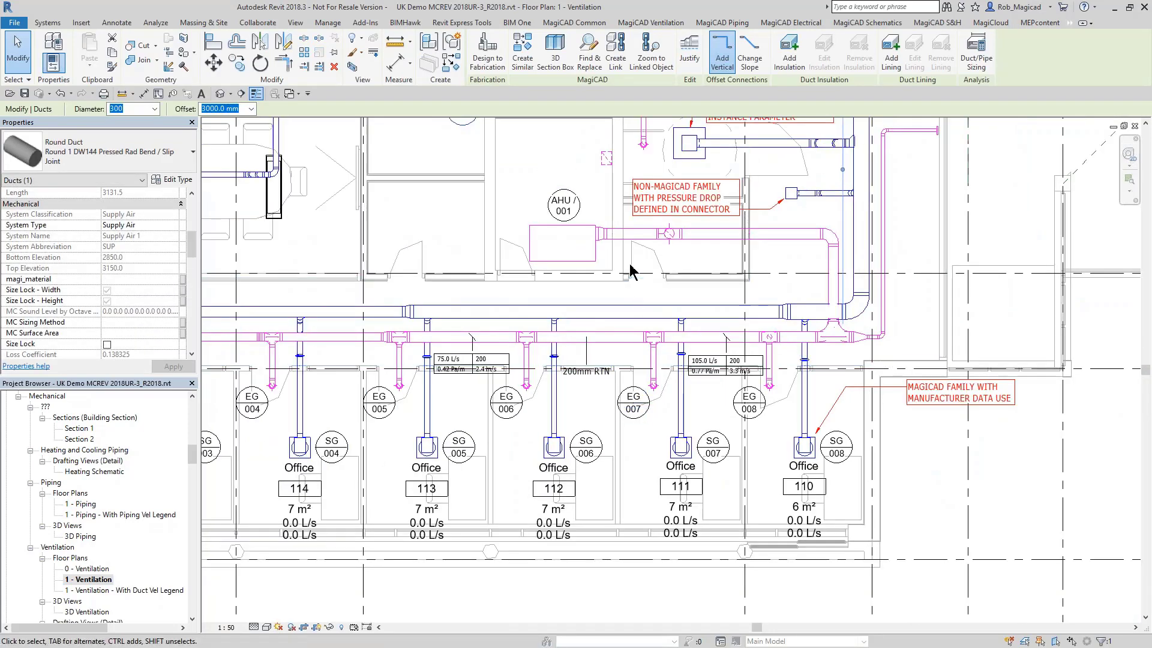
left_click(852, 312)
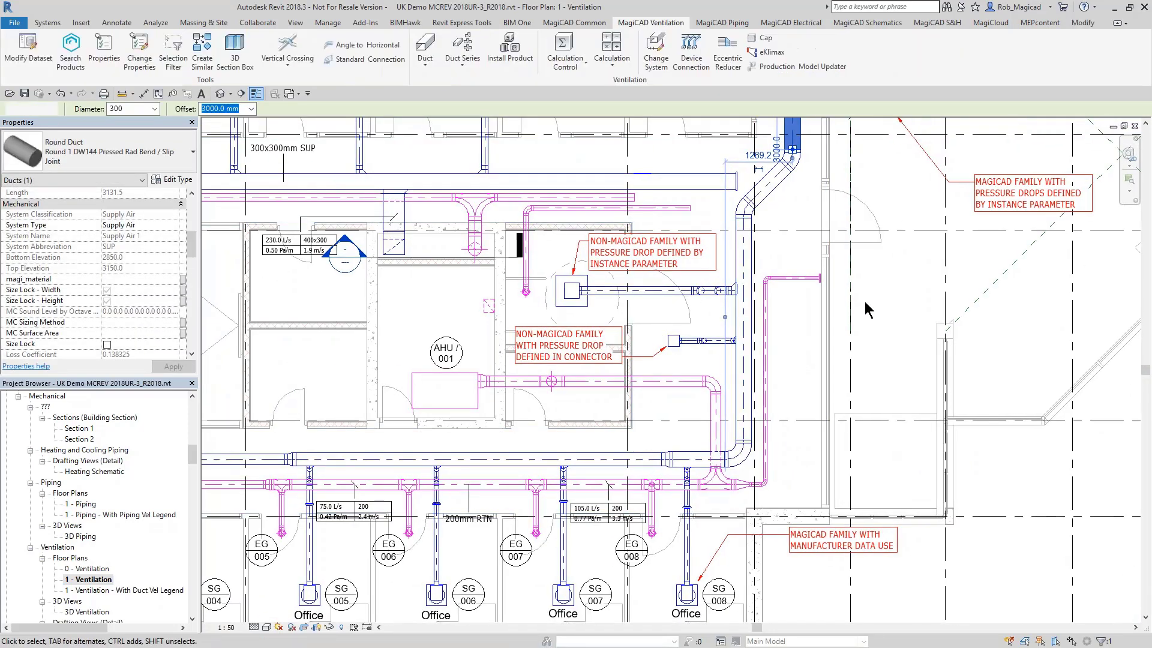
middle_click_drag(852, 312, 668, 446)
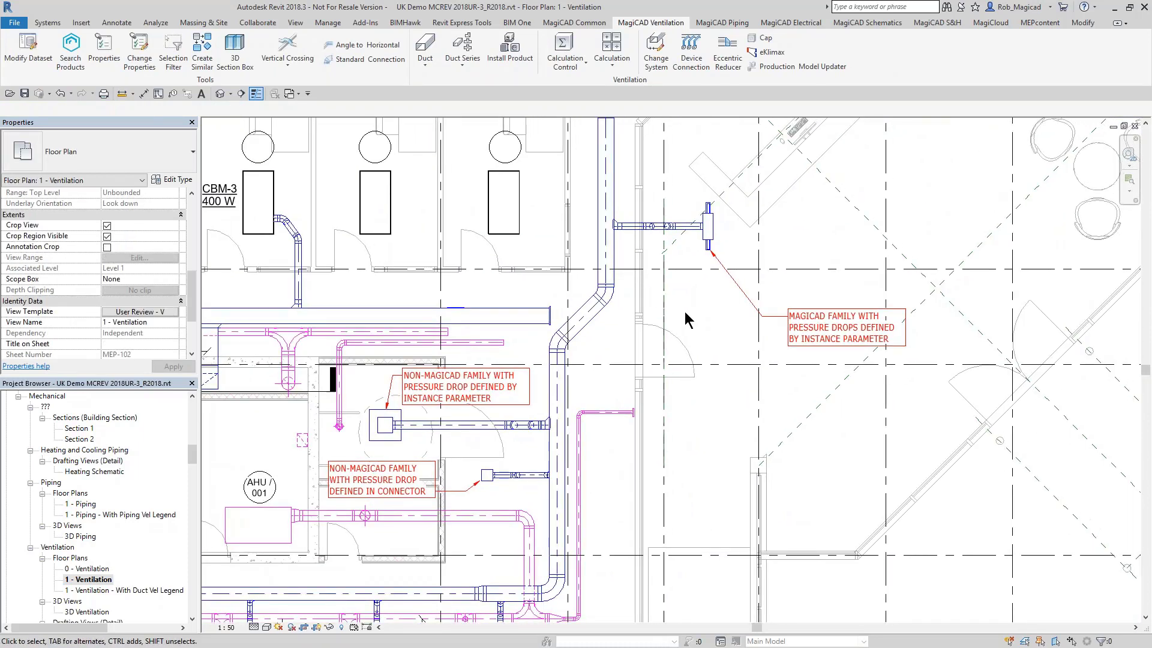
scroll(654, 243, "up", 1)
scroll(657, 239, "up", 1)
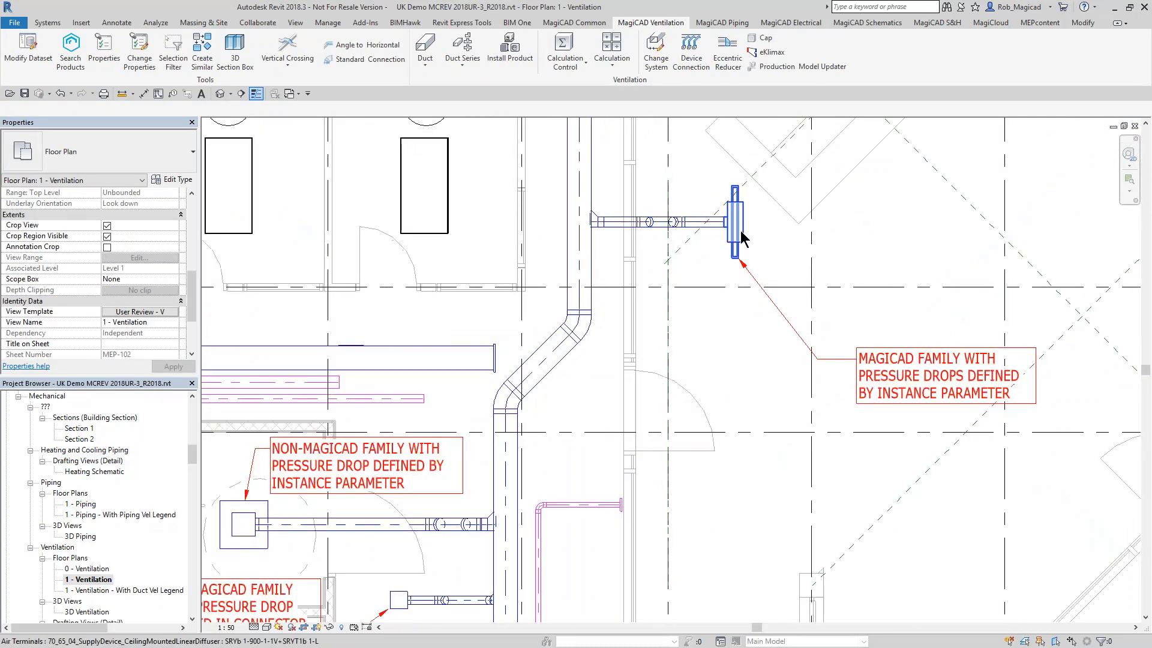
left_click(739, 234)
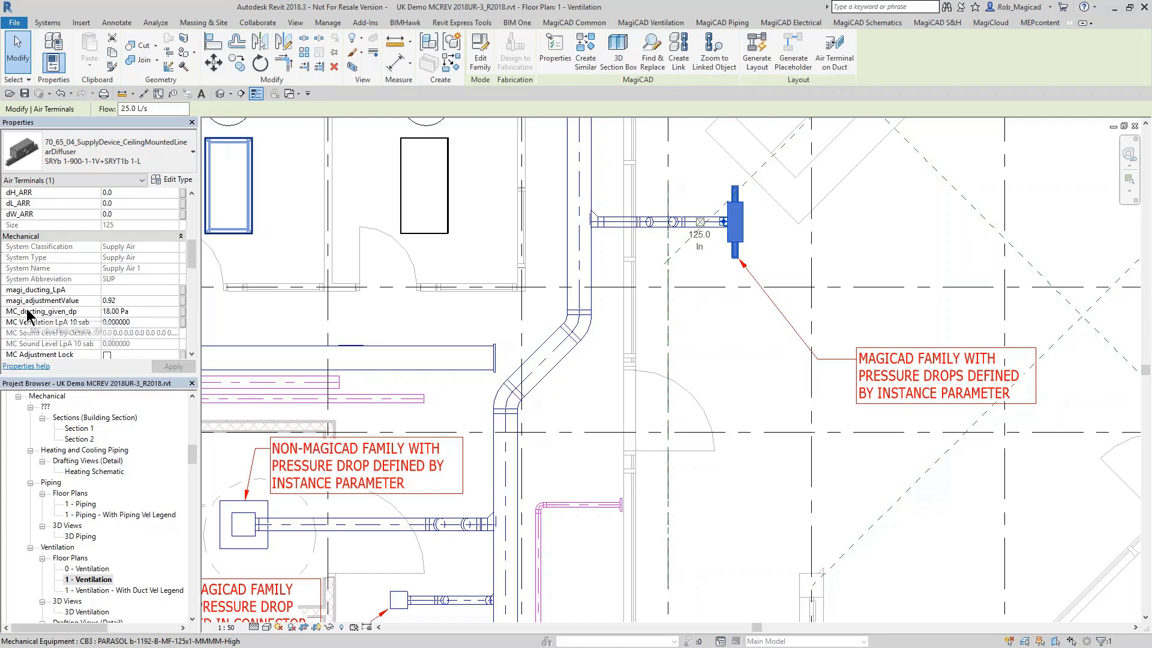
left_click(131, 312)
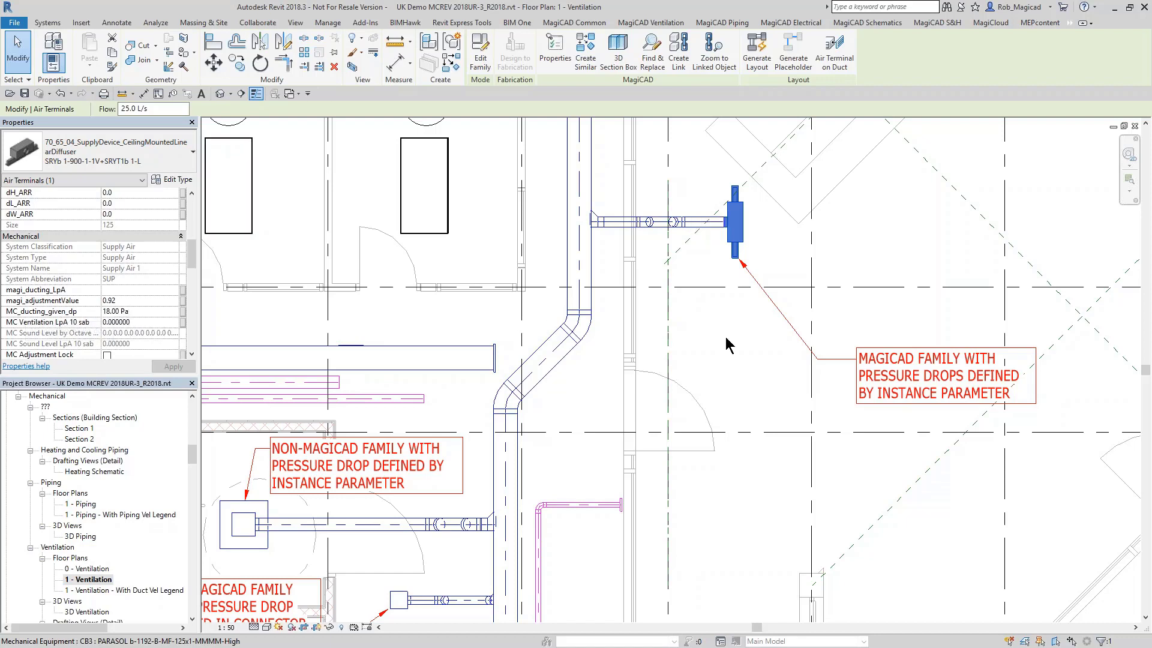
Select the non-MagiCAD supply terminal with the instance-parameter pressure drop, and check its MC_ducting_given_dp parameter.
scroll(516, 387, "down", 1)
middle_click_drag(517, 387, 793, 192)
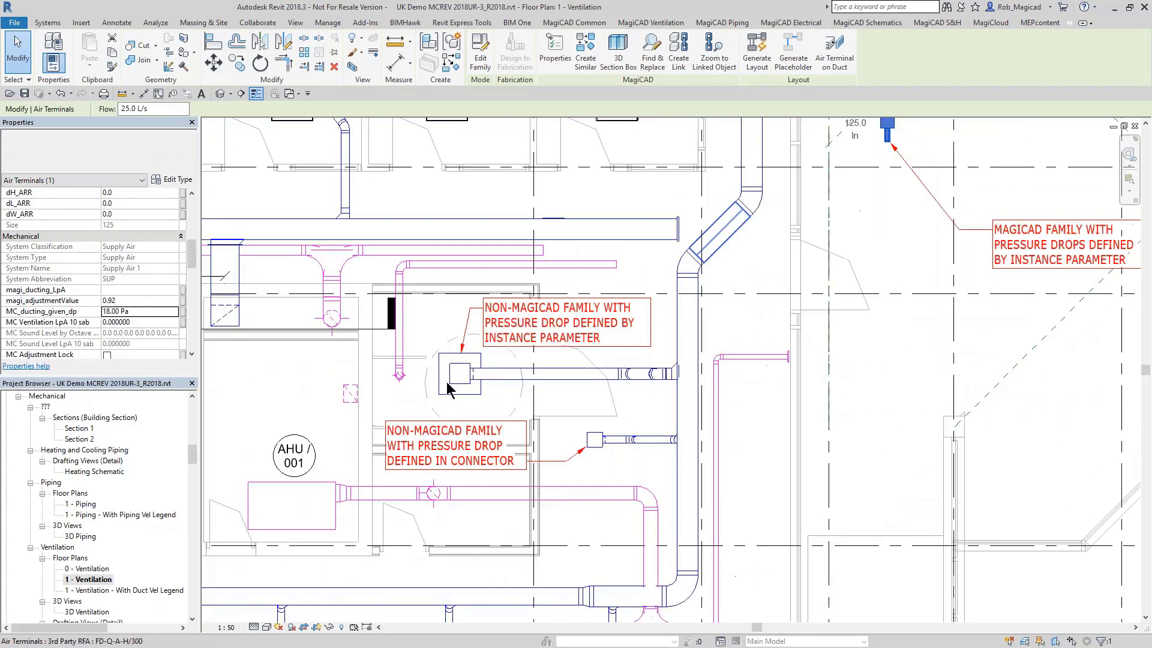
scroll(446, 382, "up", 1)
left_click(457, 386)
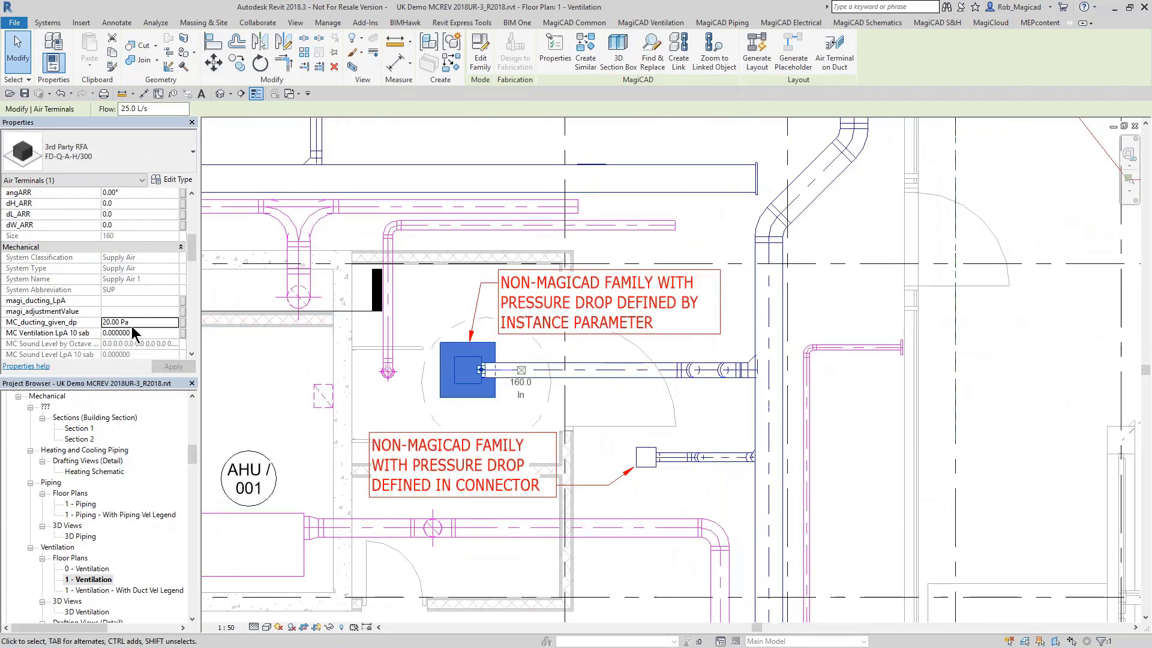
Check the MC_ducting_given_dp parameter of the non-MagiCAD terminal whose pressure drop is defined in the connector, and clear the selection.
middle_click_drag(658, 462, 667, 279)
left_click(654, 274)
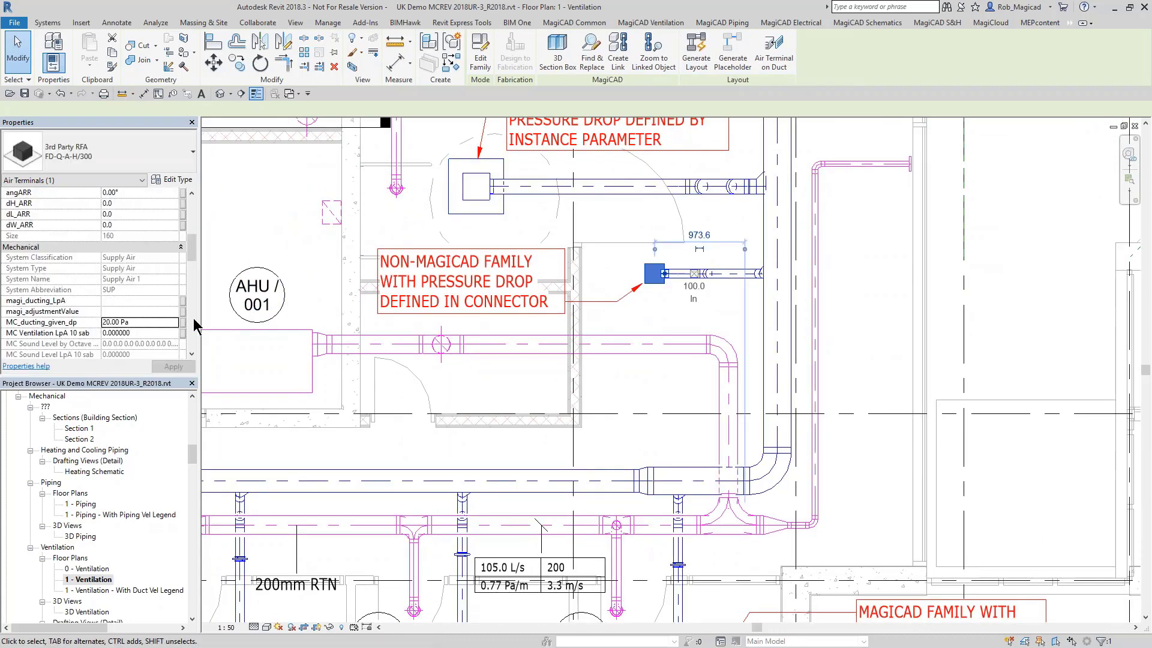
scroll(137, 318, "down", 2)
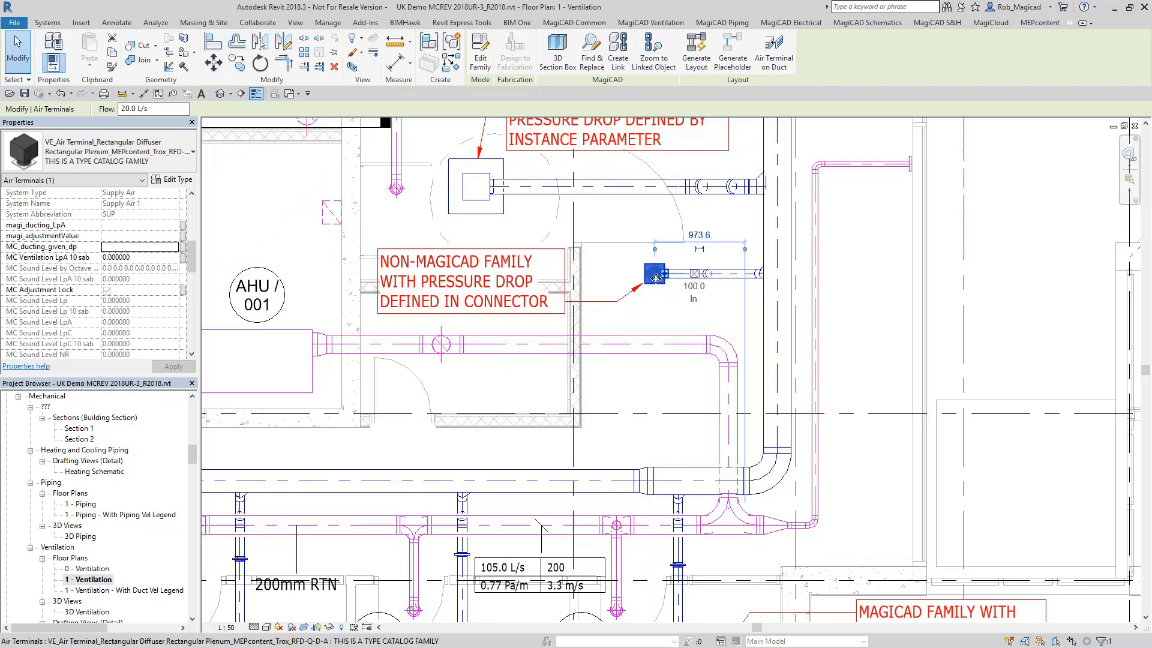
key("Escape")
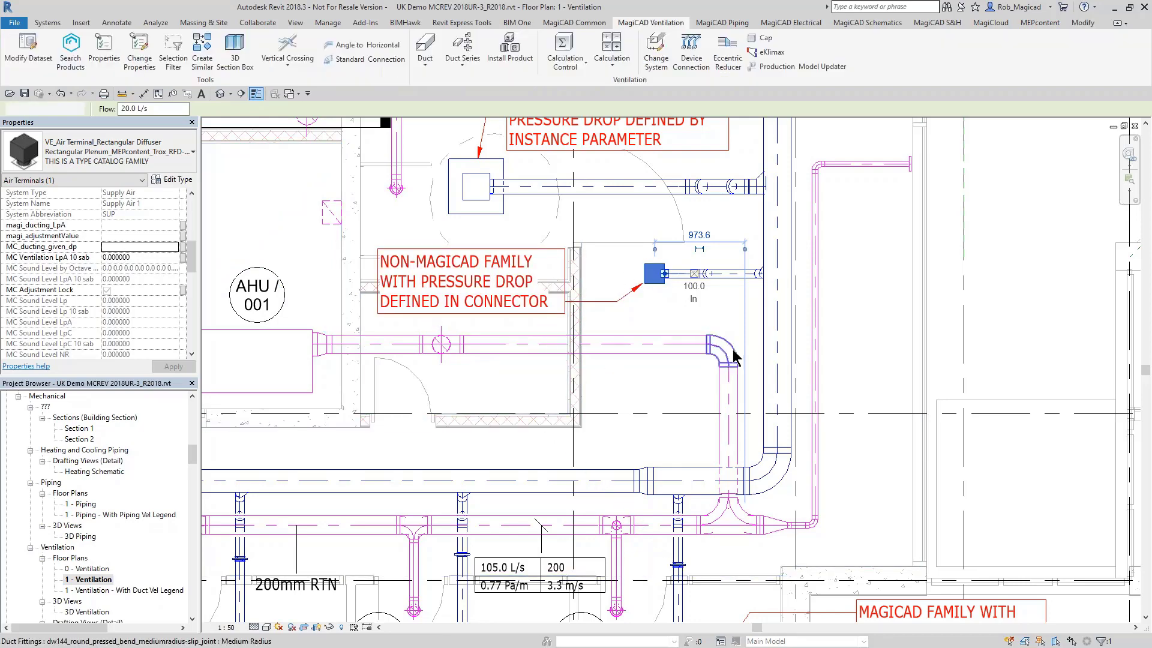
Check the mechanical parameters of the COLIBRI supply terminal in Office 110, and deselect it.
middle_click_drag(678, 429, 705, 192)
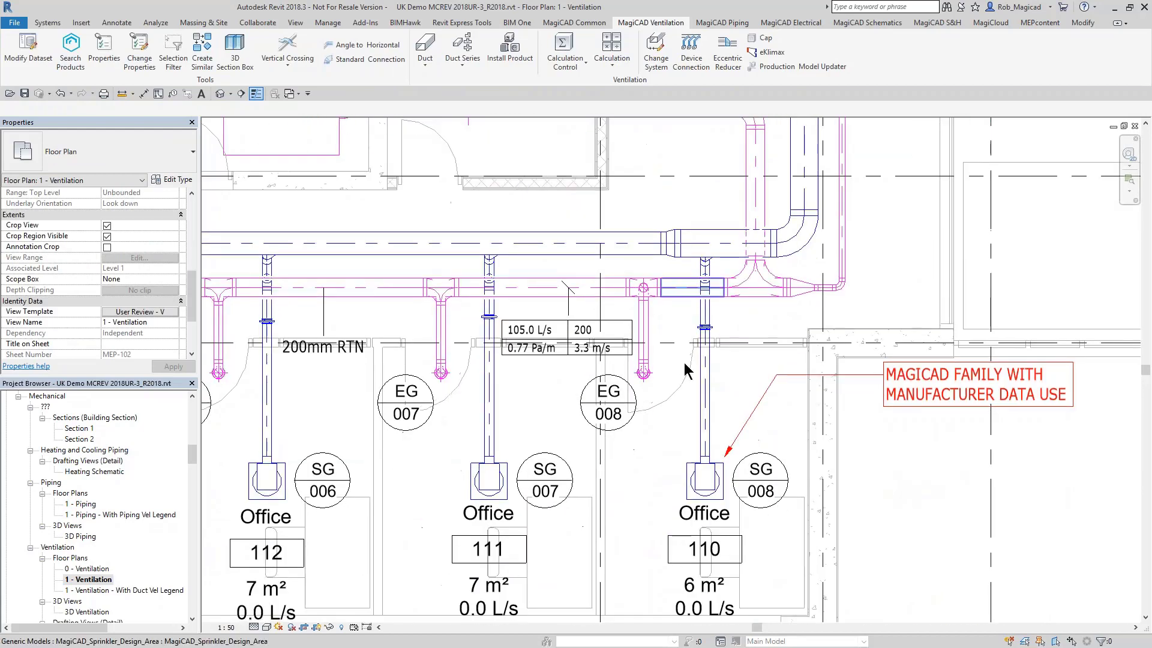
left_click(703, 480)
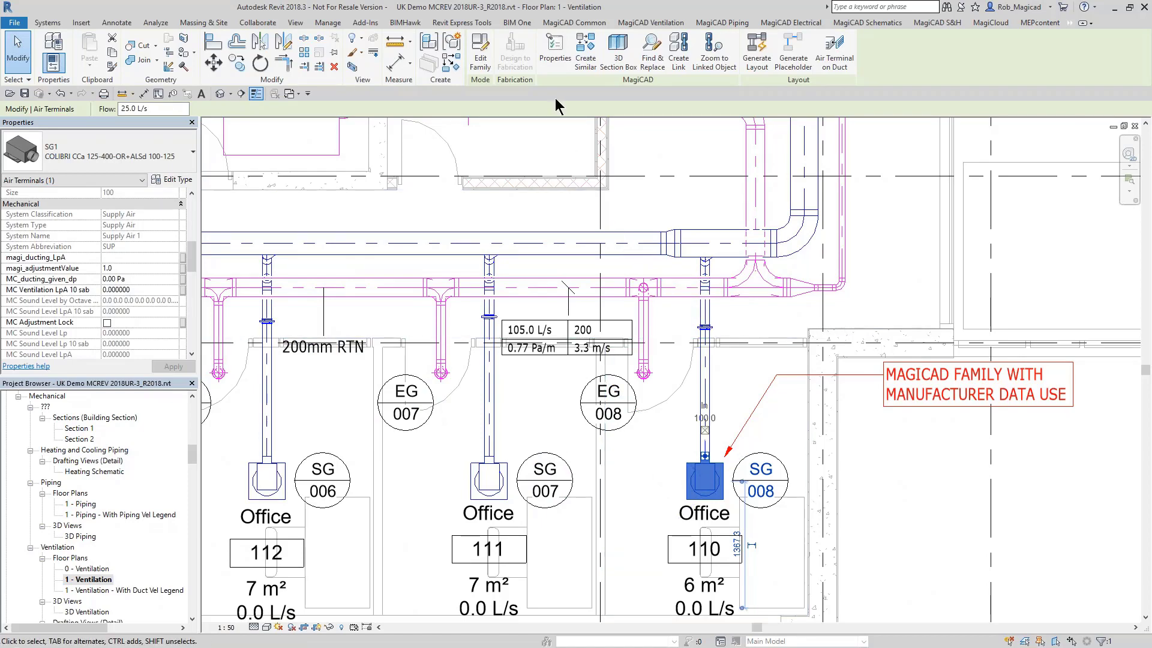
left_click(556, 382)
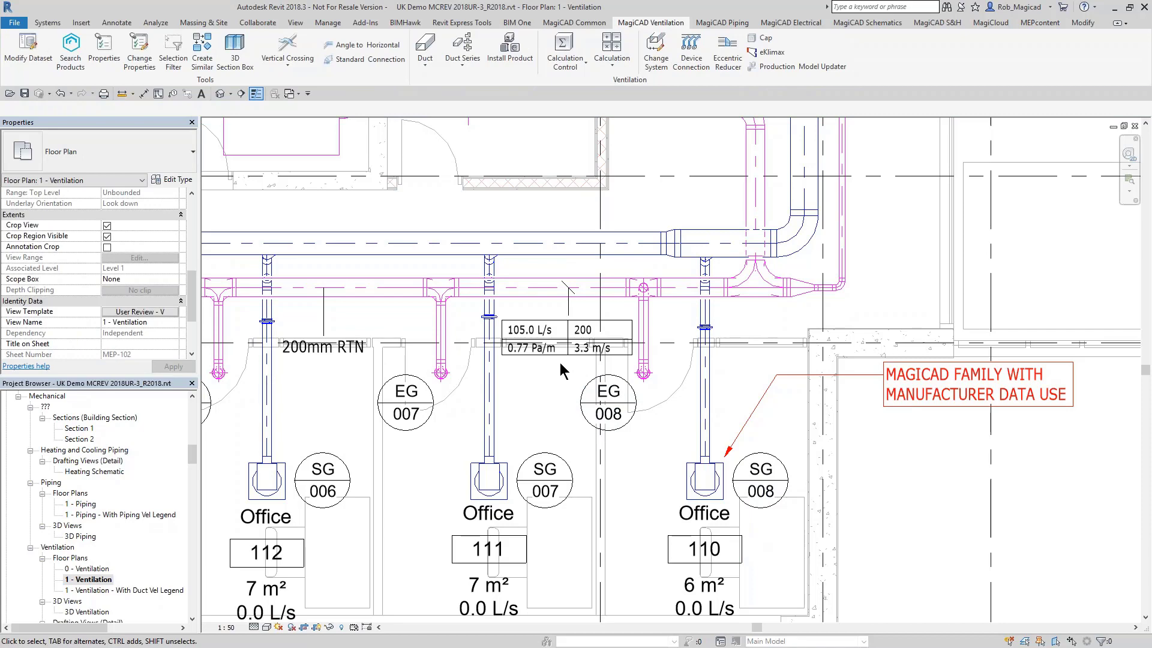
Open the family of the non-MagiCAD terminal with the connector-defined pressure drop for editing.
scroll(559, 363, "down", 5)
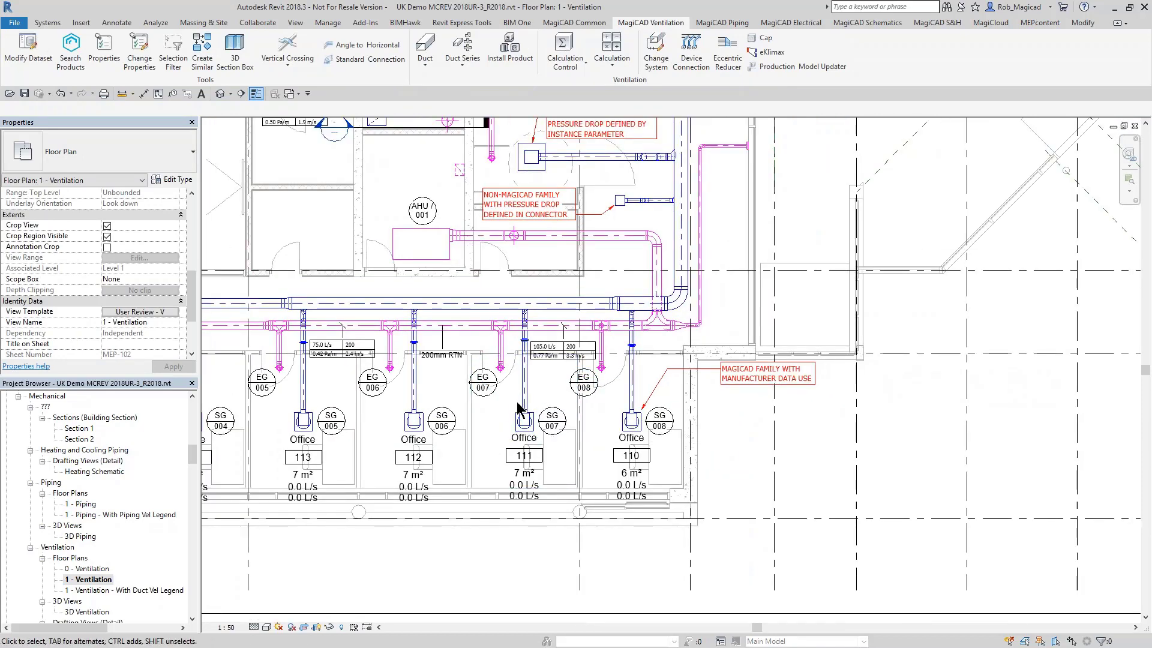
middle_click_drag(583, 183, 555, 343)
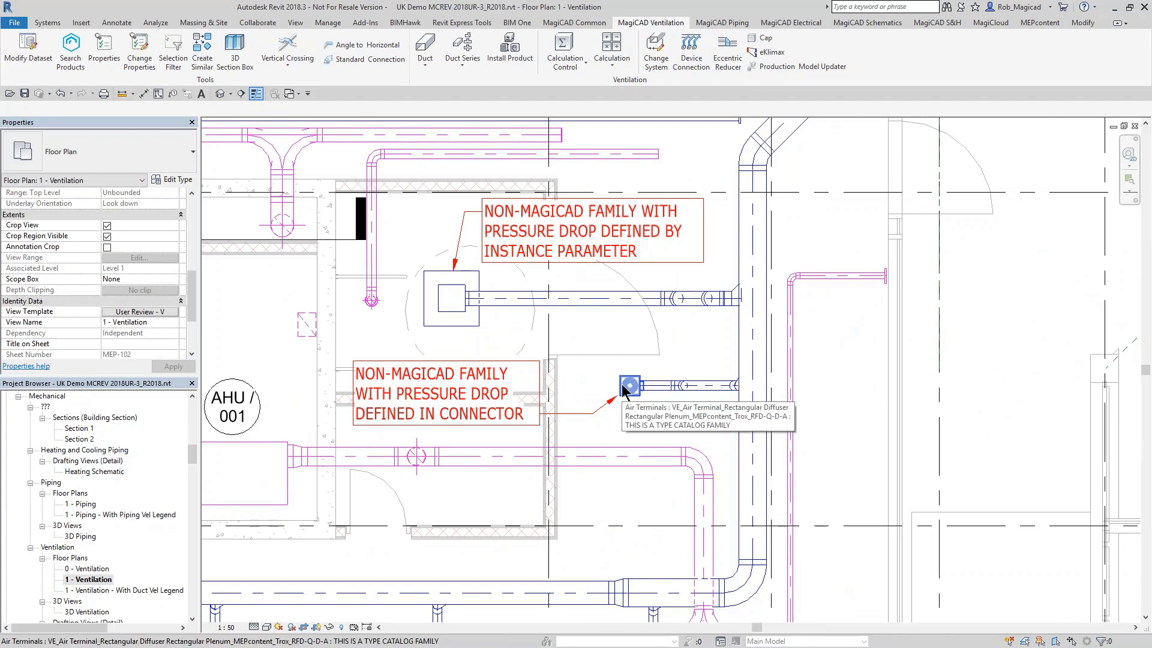
left_click(624, 389)
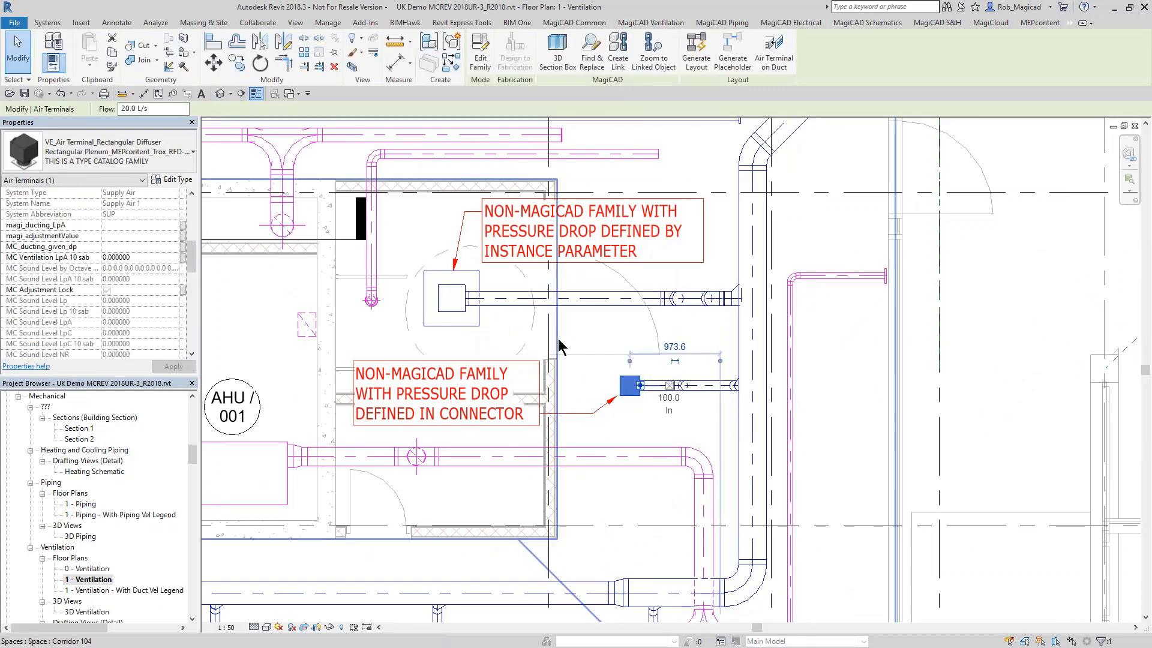
left_click(480, 60)
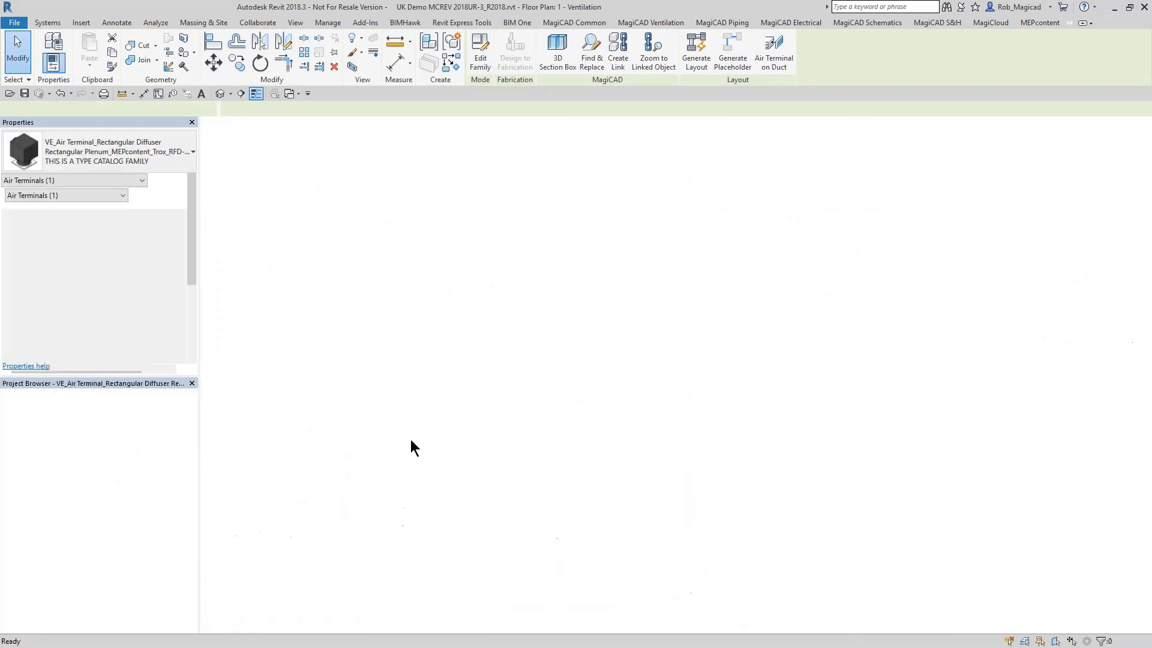
Select the round supply air connector on the side of the plenum box, and examine its loss method and pressure drop.
scroll(678, 364, "up", 5)
mouse_move(675, 363)
middle_mouse_down("shift")
mouse_move(582, 535)
mouse_move(609, 468)
mouse_move(720, 433)
middle_mouse_up("shift")
scroll(703, 333, "up", 5)
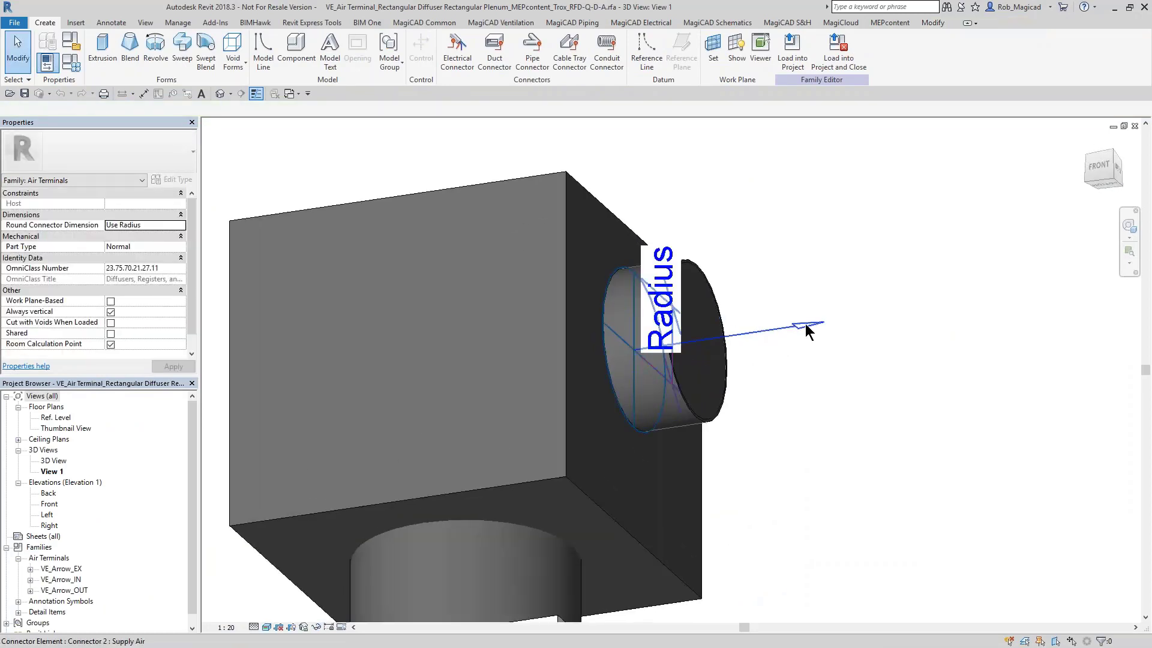
left_click(807, 329)
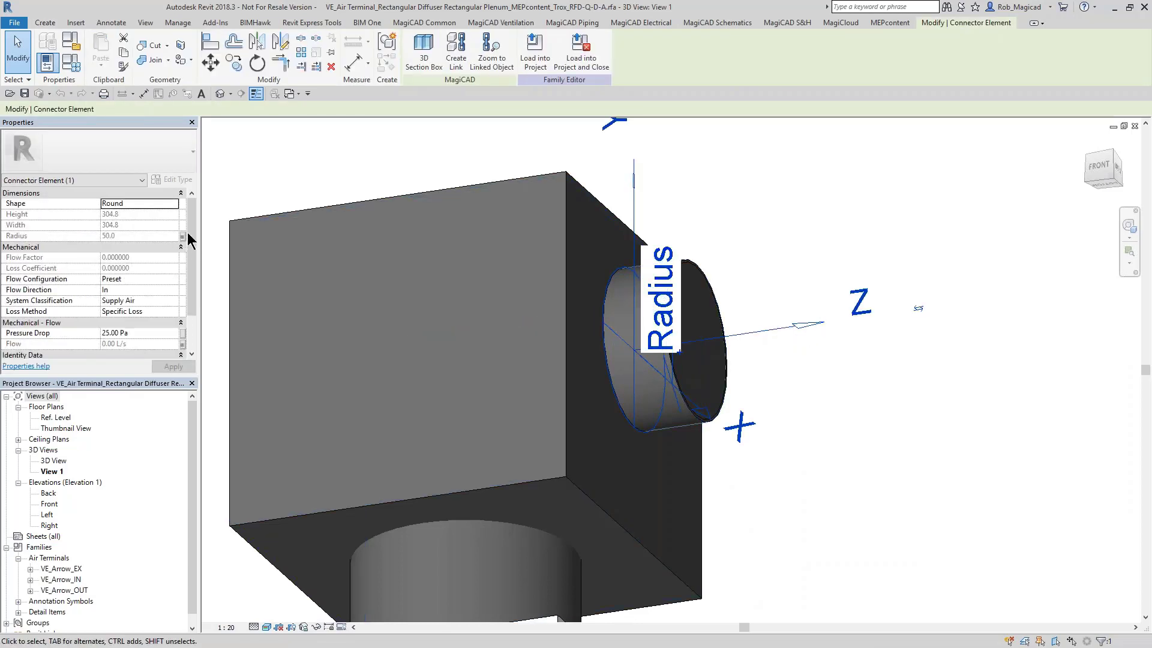
left_click_drag(191, 242, 190, 282)
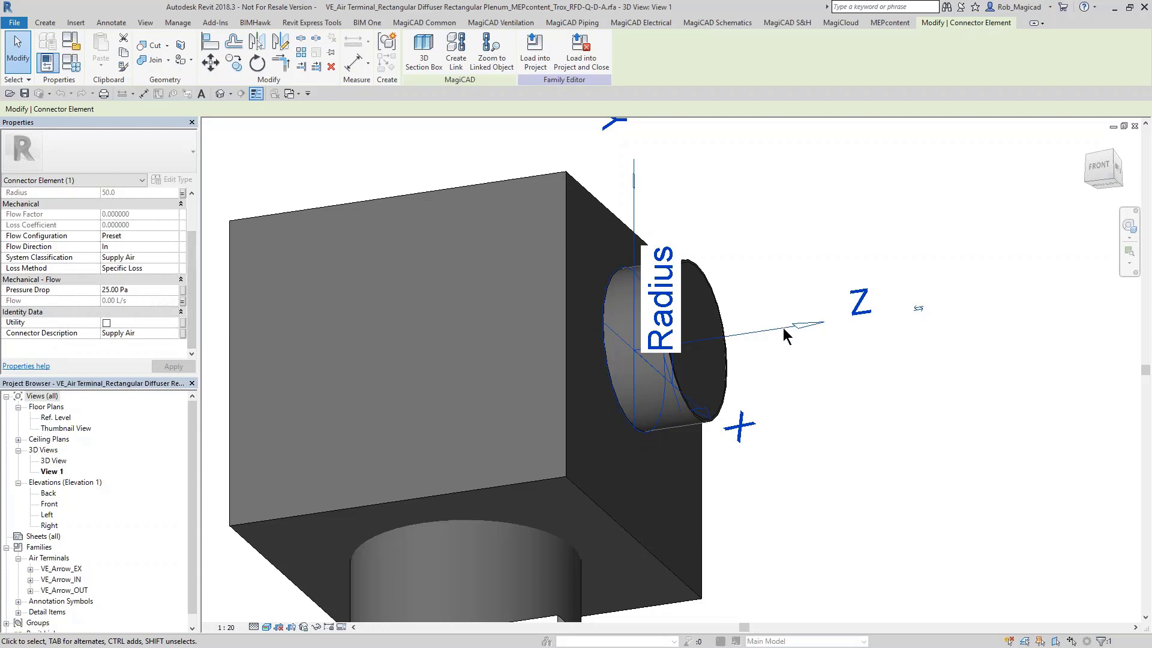
Set the supply air connector's Loss Method to Not Defined, and apply the change.
left_click(173, 269)
left_click(172, 269)
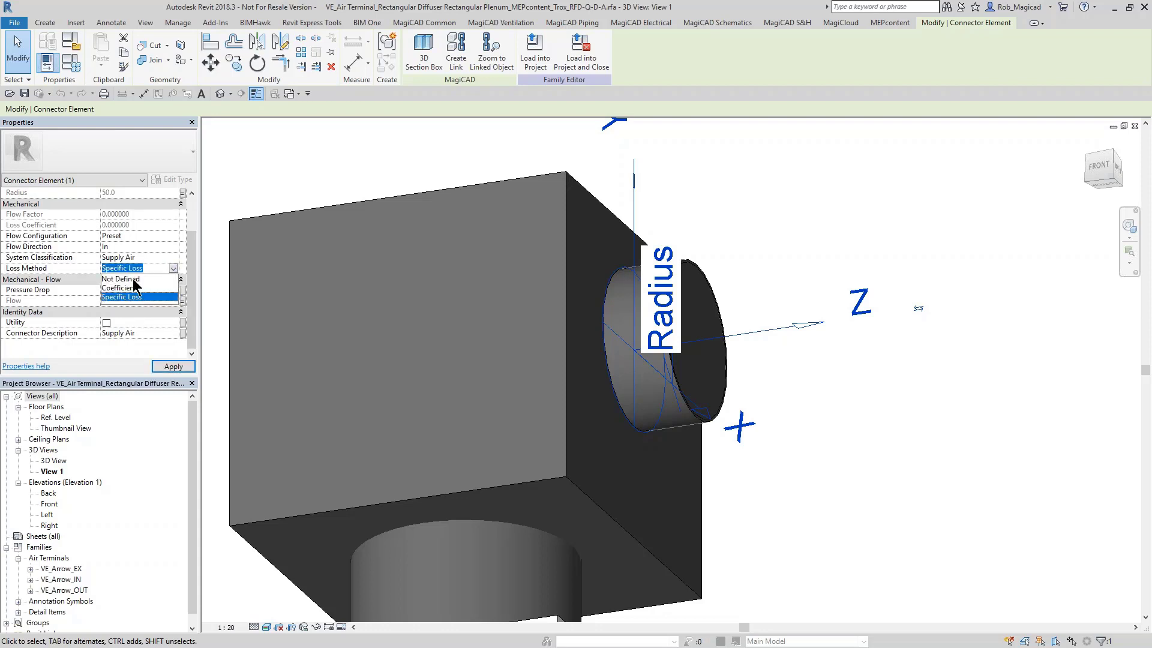
left_click(121, 280)
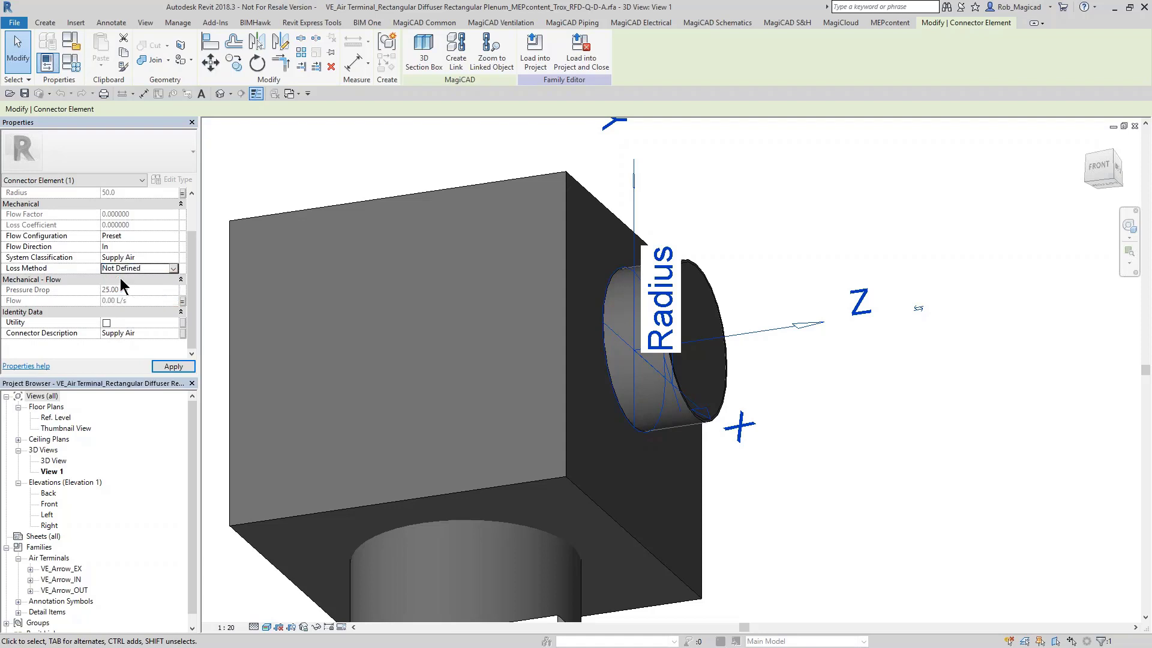
left_click(161, 367)
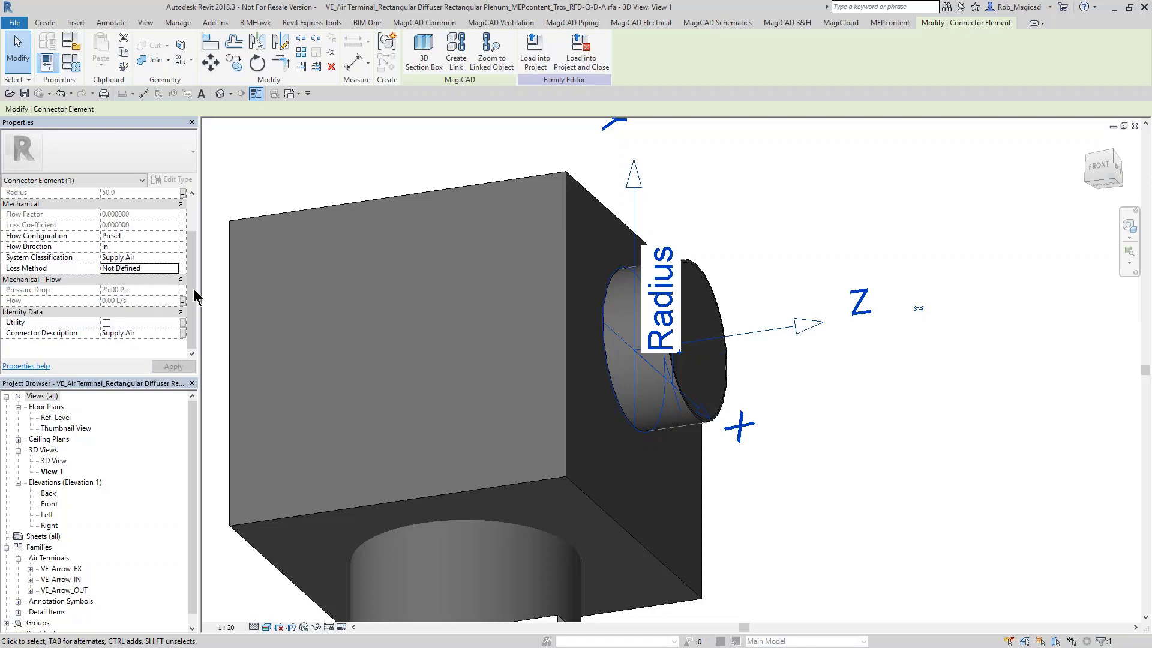
Set the supply air connector's Loss Method to Specific Loss with its 25 Pa Pressure Drop, and apply the change.
left_click(173, 271)
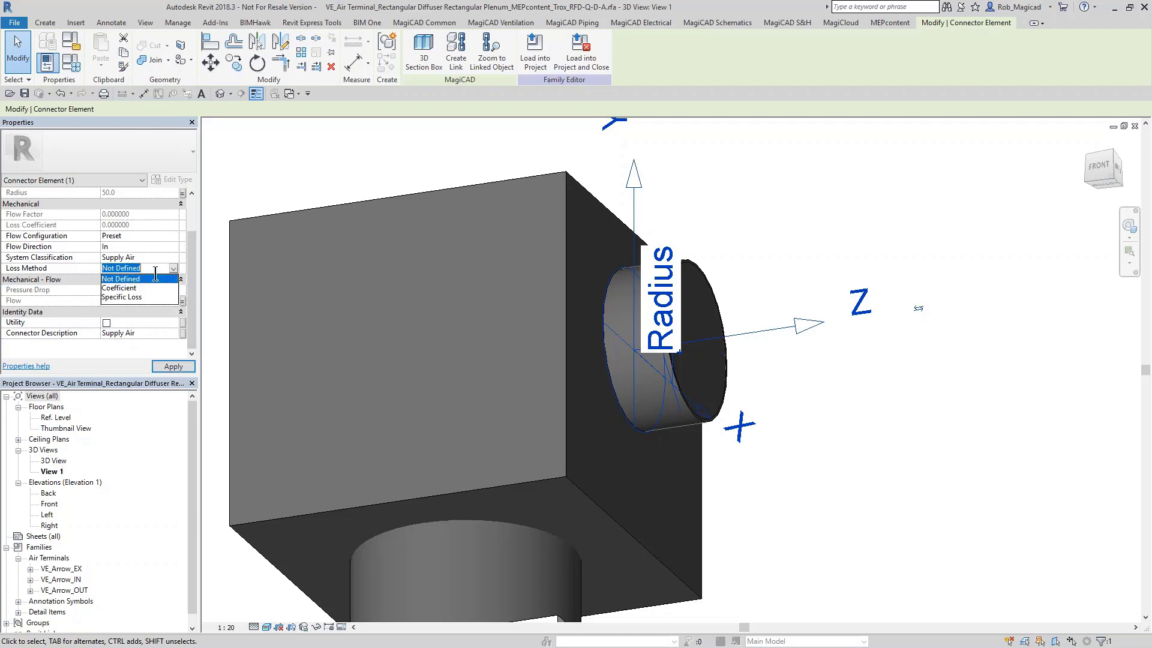
left_click(120, 297)
left_click(137, 289)
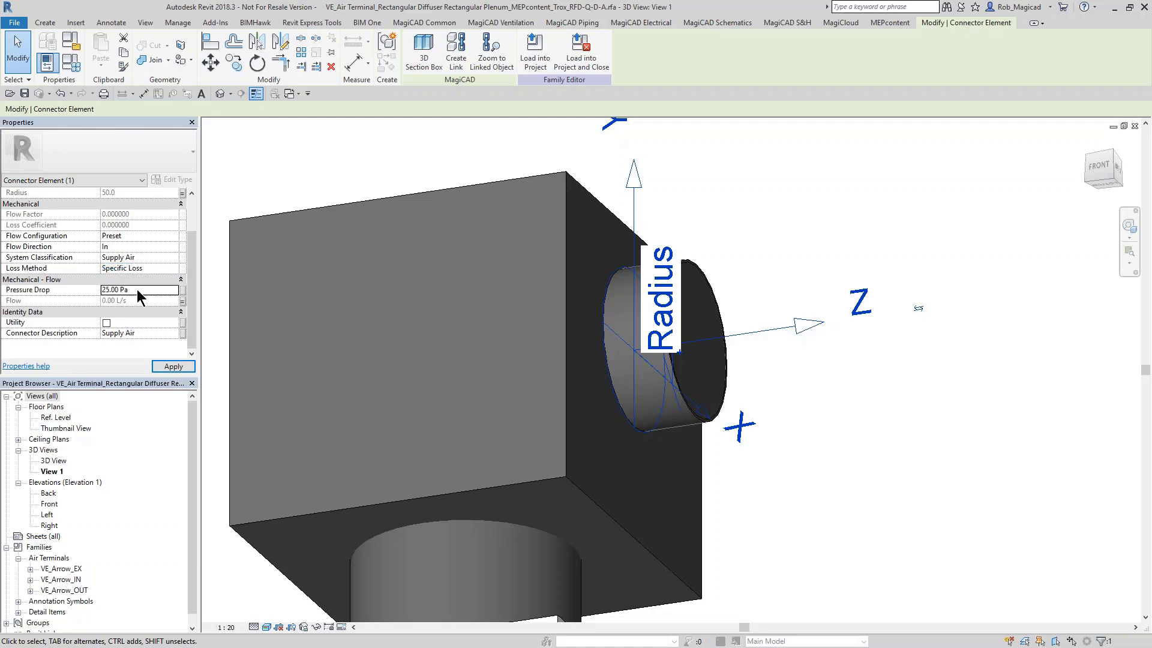
left_click(168, 366)
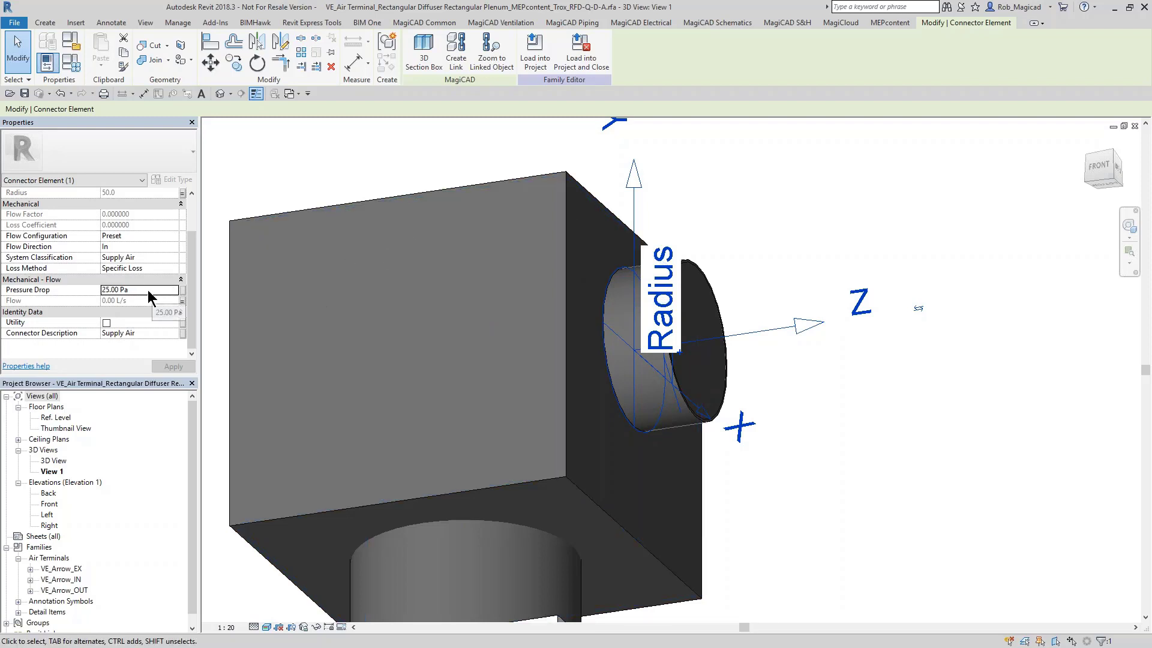
View the family parameter association for the connector's Pressure Drop without assigning one, and close the family without saving.
left_click(182, 290)
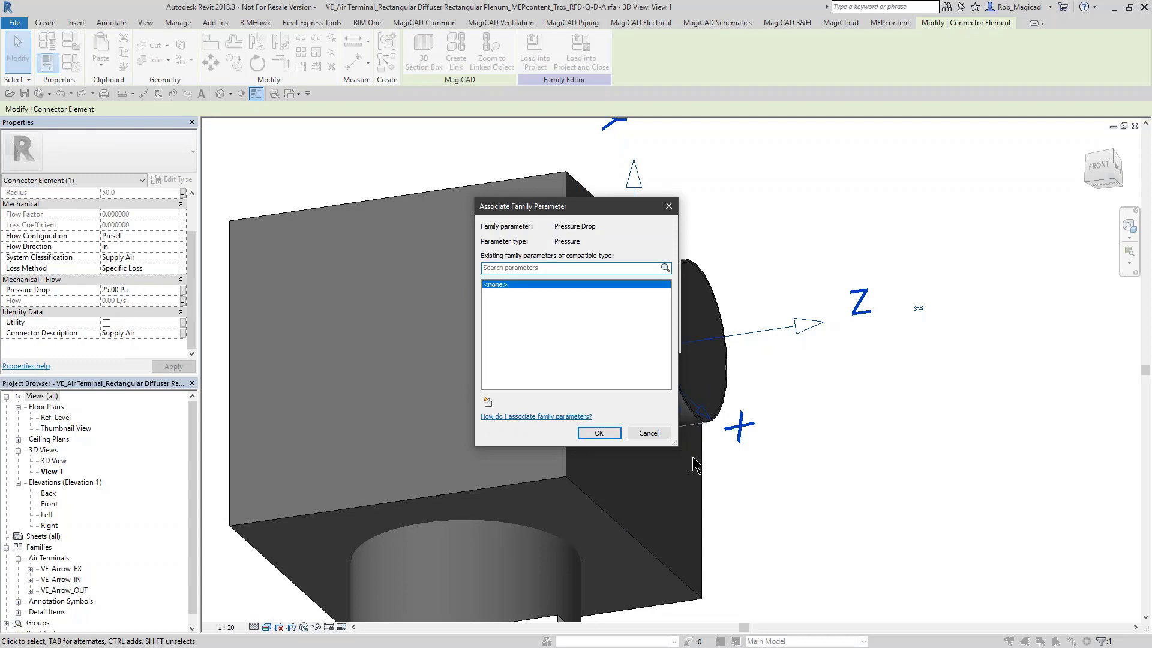
left_click(647, 435)
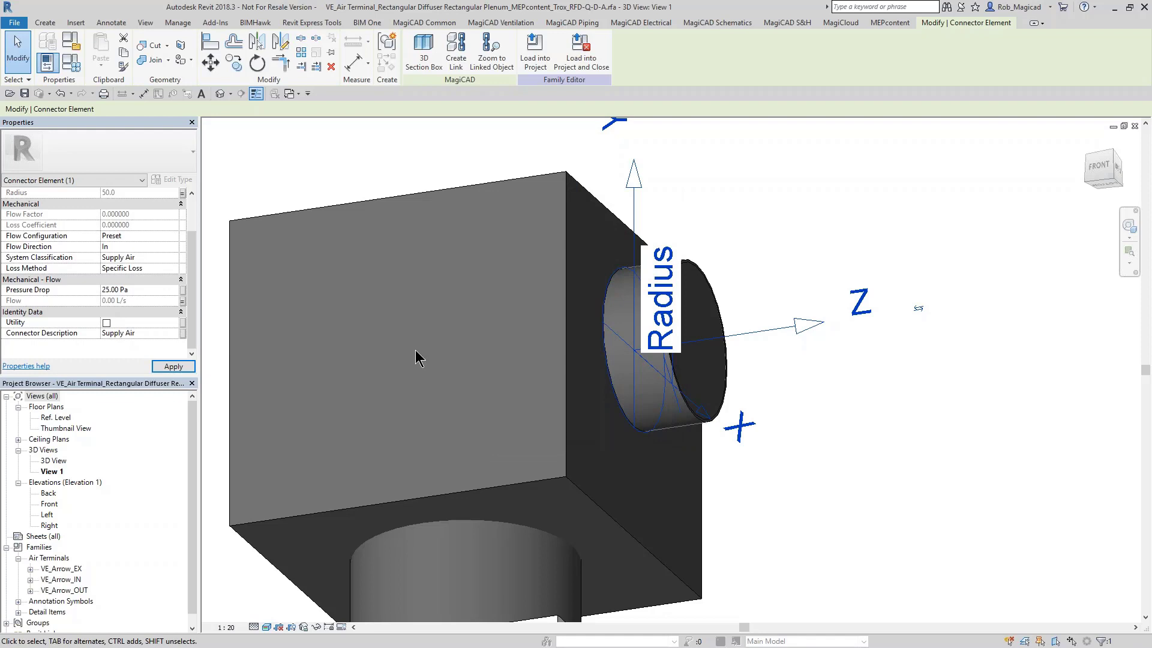
scroll(416, 356, "down", 1)
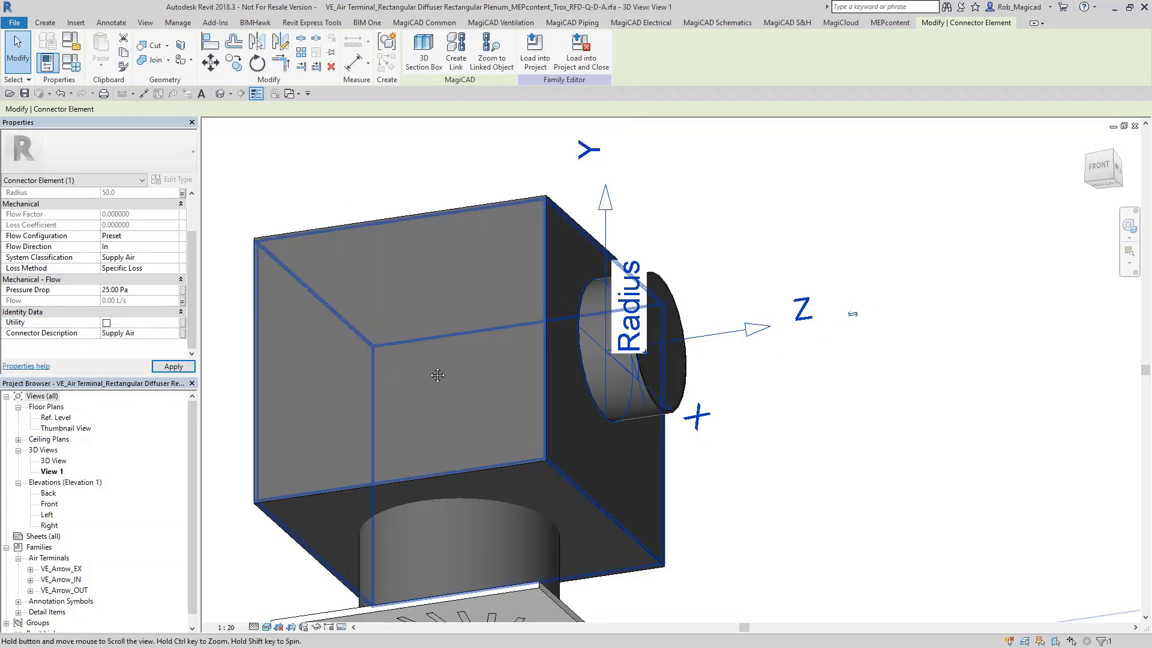
middle_click_drag(437, 375, 610, 312)
scroll(547, 333, "down", 1)
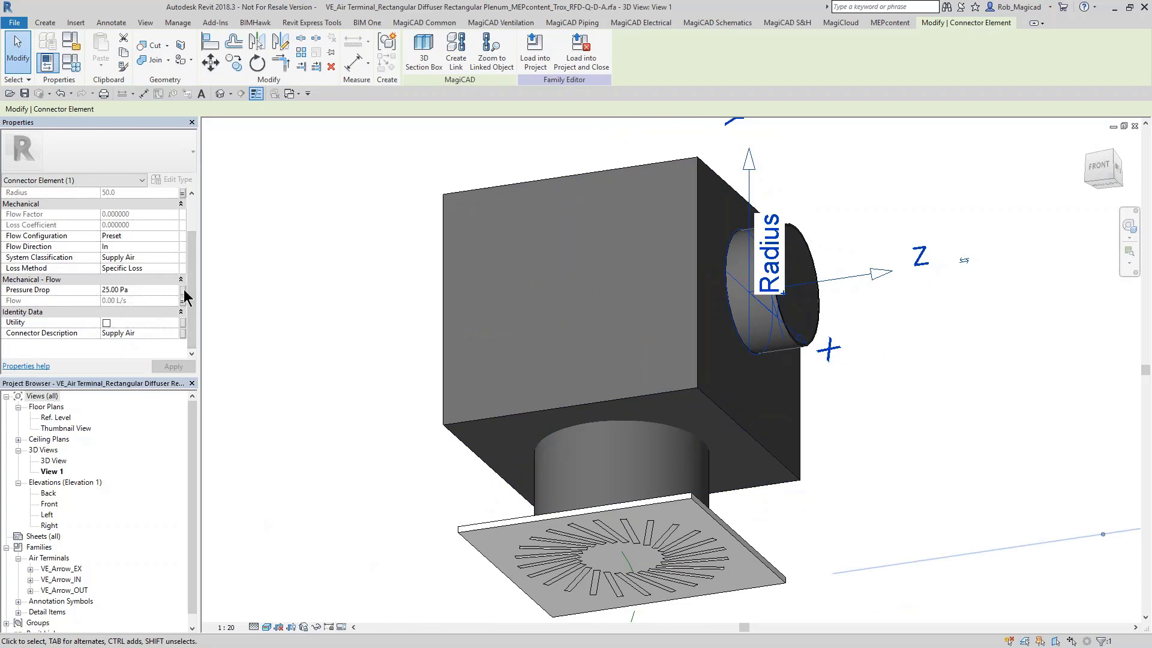
left_click(1134, 127)
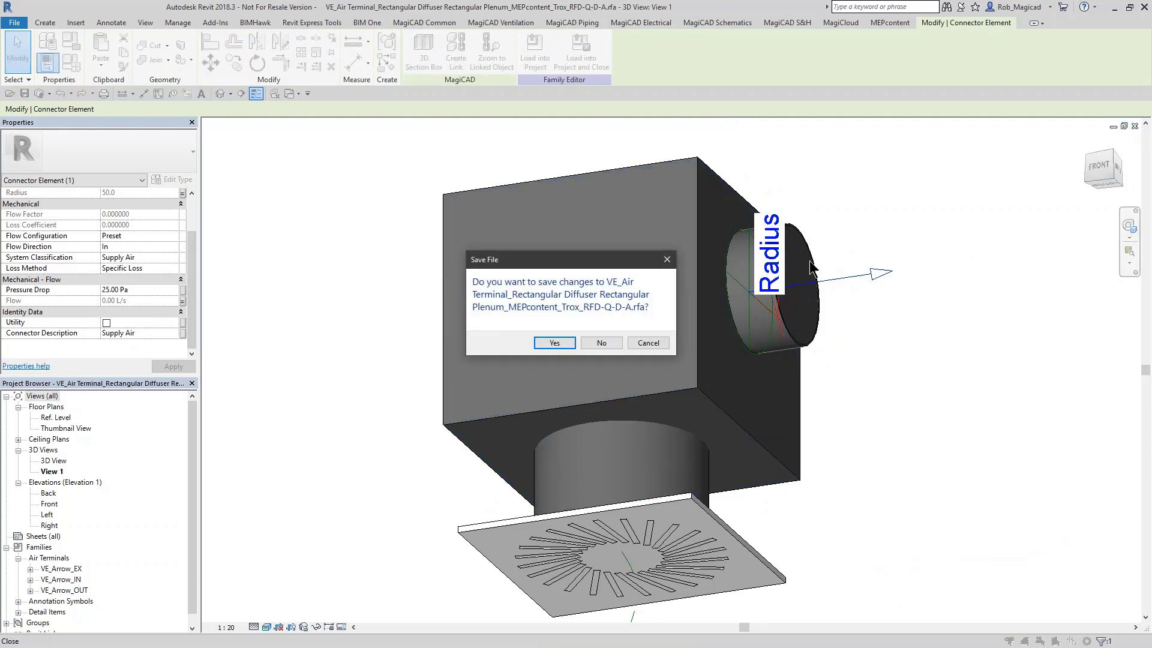
left_click(601, 343)
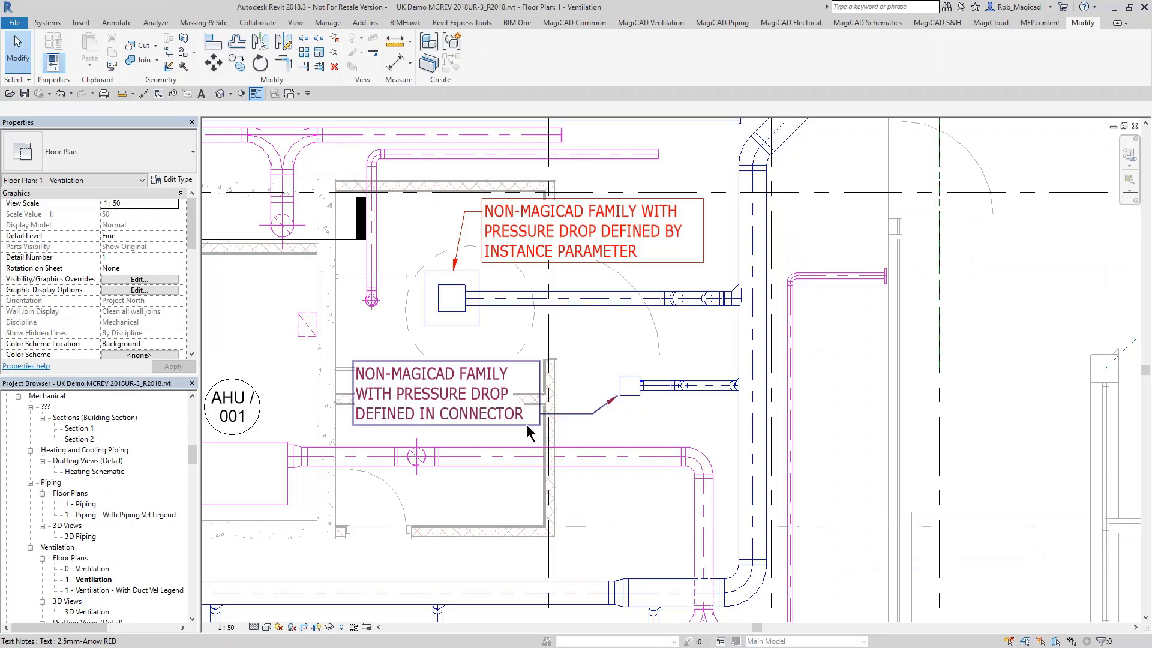
Open the default pressure drops by category for the user defined pressure drop overrides in the MagiCAD project settings.
scroll(518, 432, "down", 3)
scroll(522, 342, "up", 3)
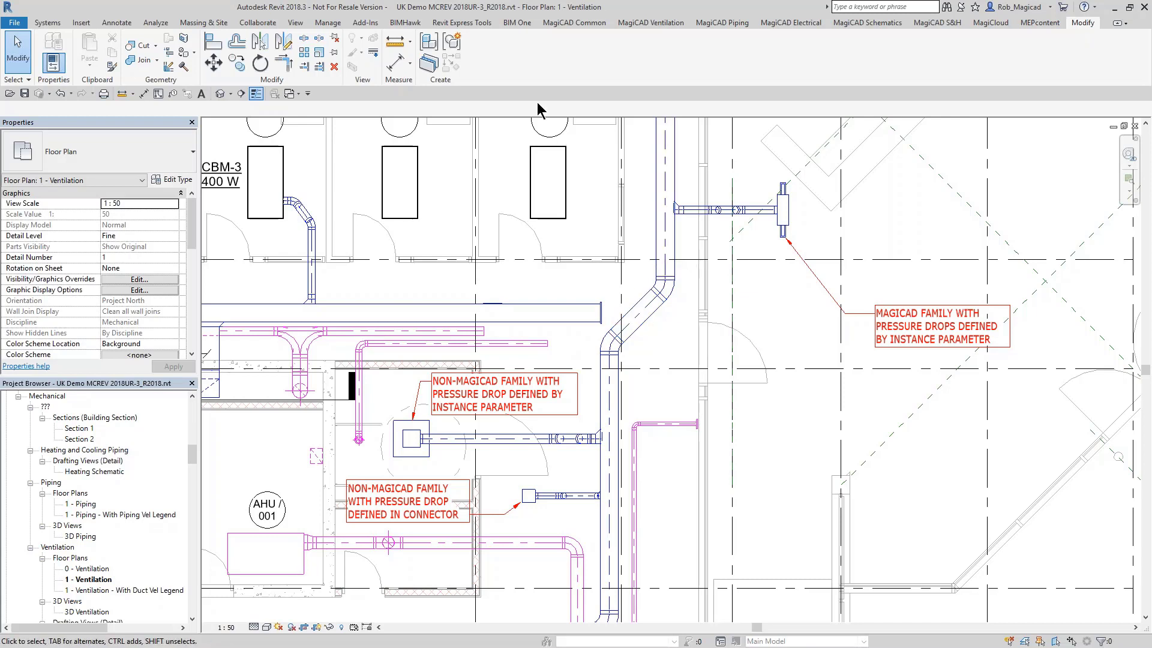
left_click(574, 22)
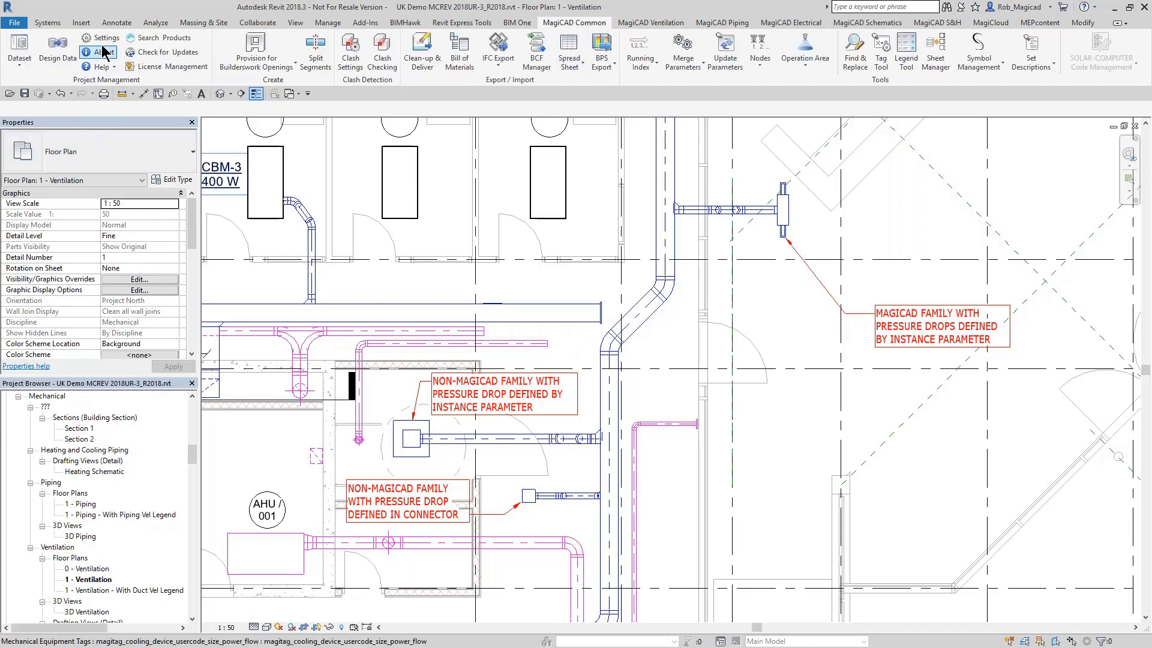
left_click(543, 133)
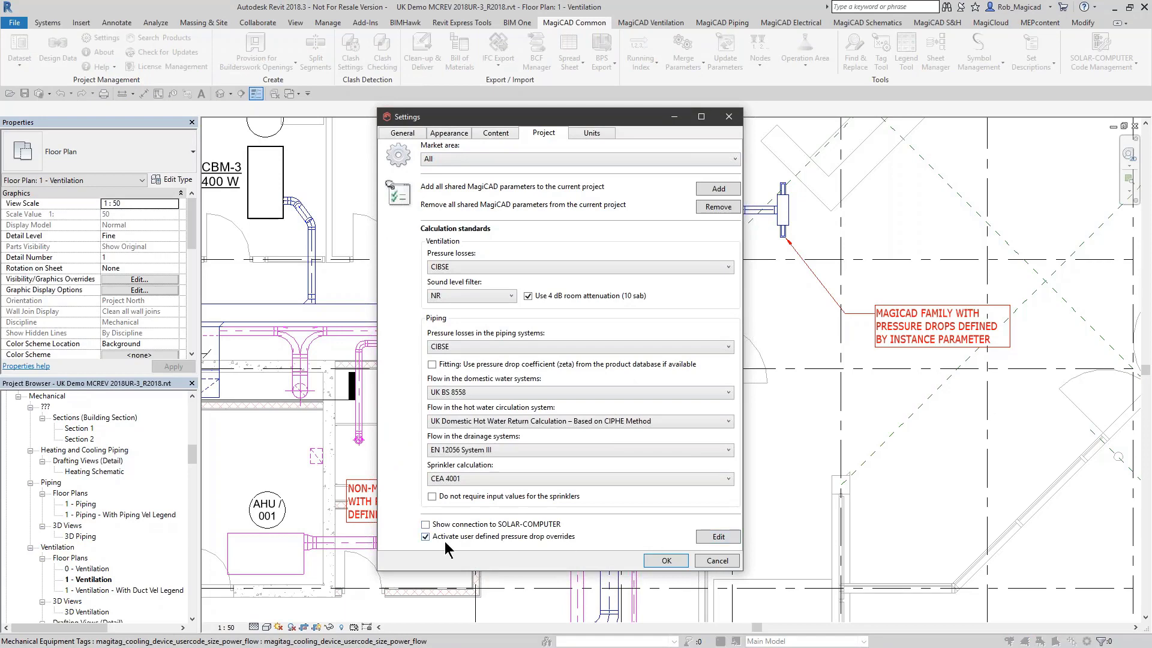
left_click(704, 540)
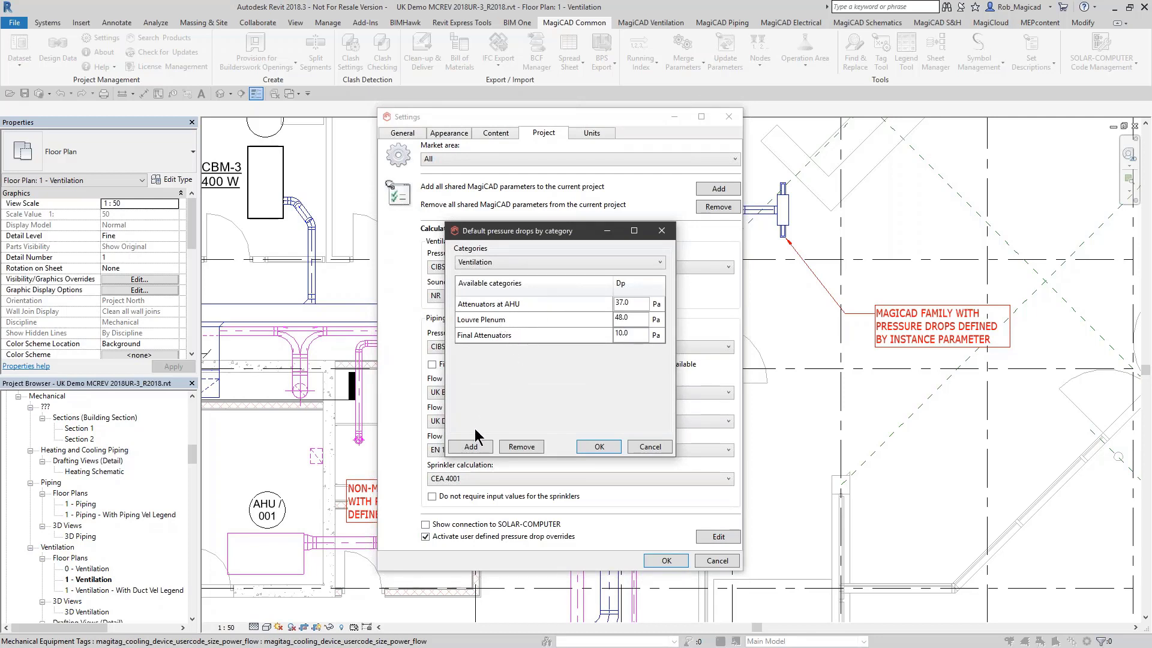
Add a ventilation category named Damper Losses with a default pressure drop of 15 Pa, and accept the category list.
left_click(470, 447)
left_click(508, 349)
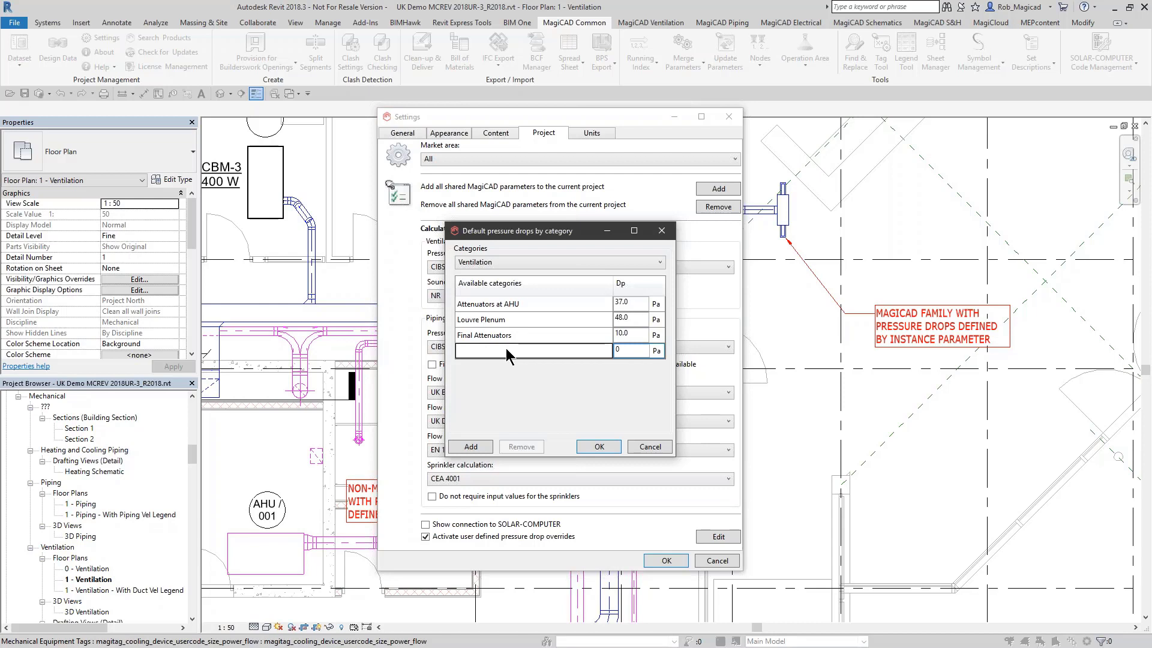
type("Damper Losses")
key("Tab")
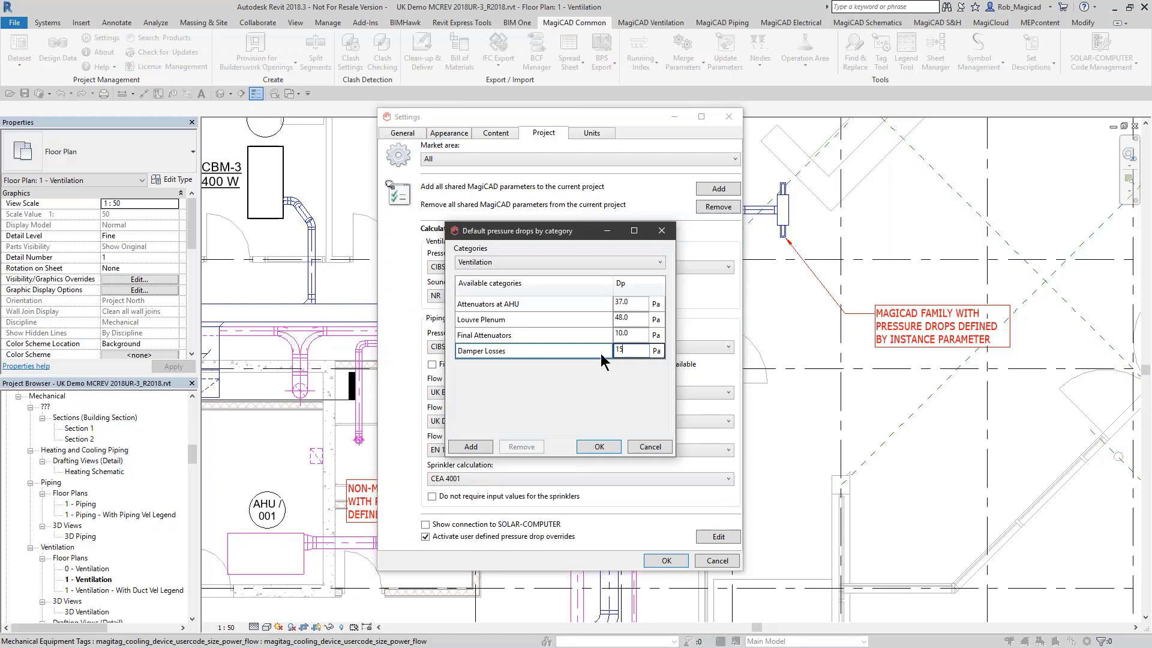
key("Tab")
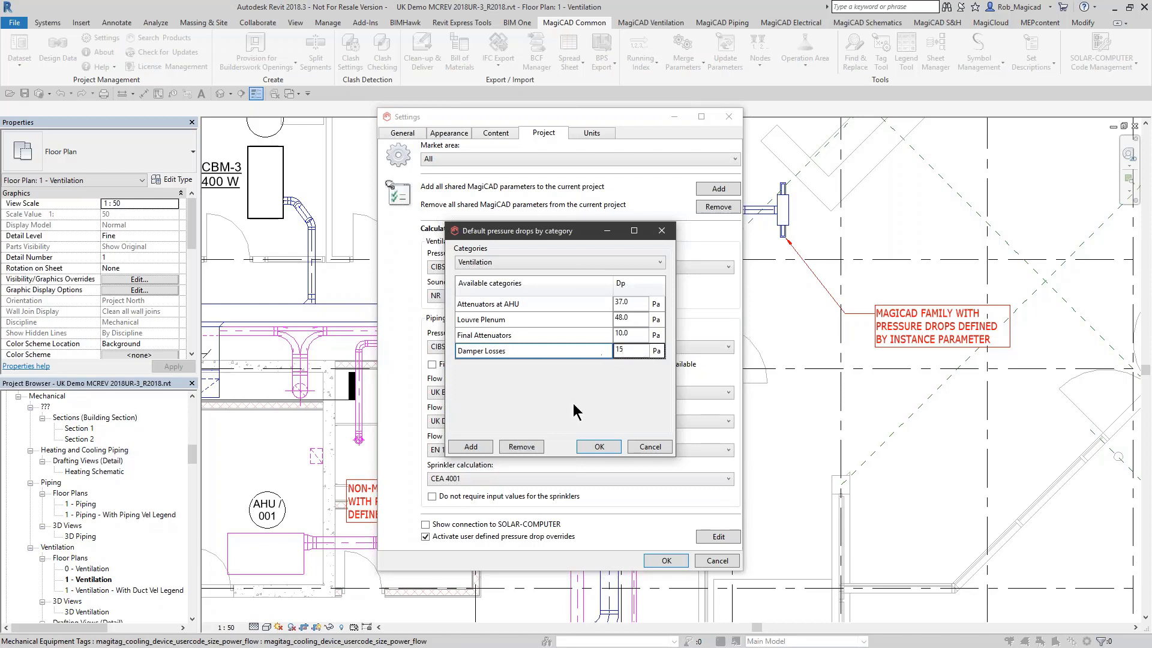
left_click(591, 446)
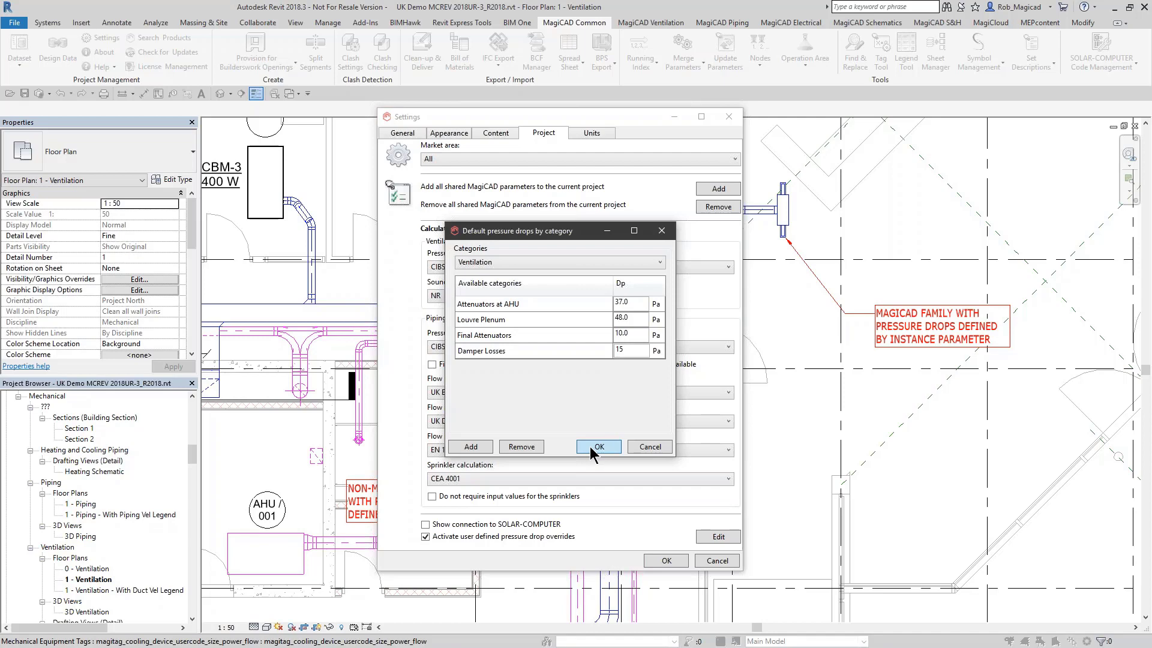
Accept the ventilation categories' default pressure drops and apply the MagiCAD project settings.
left_click(589, 446)
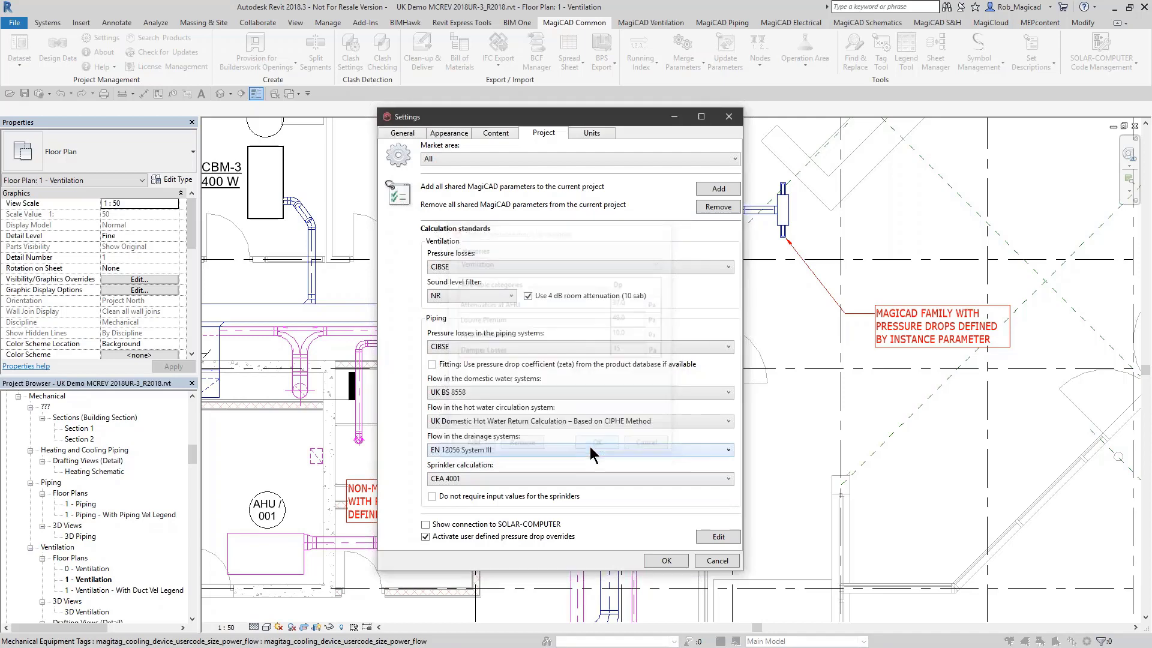
left_click(653, 560)
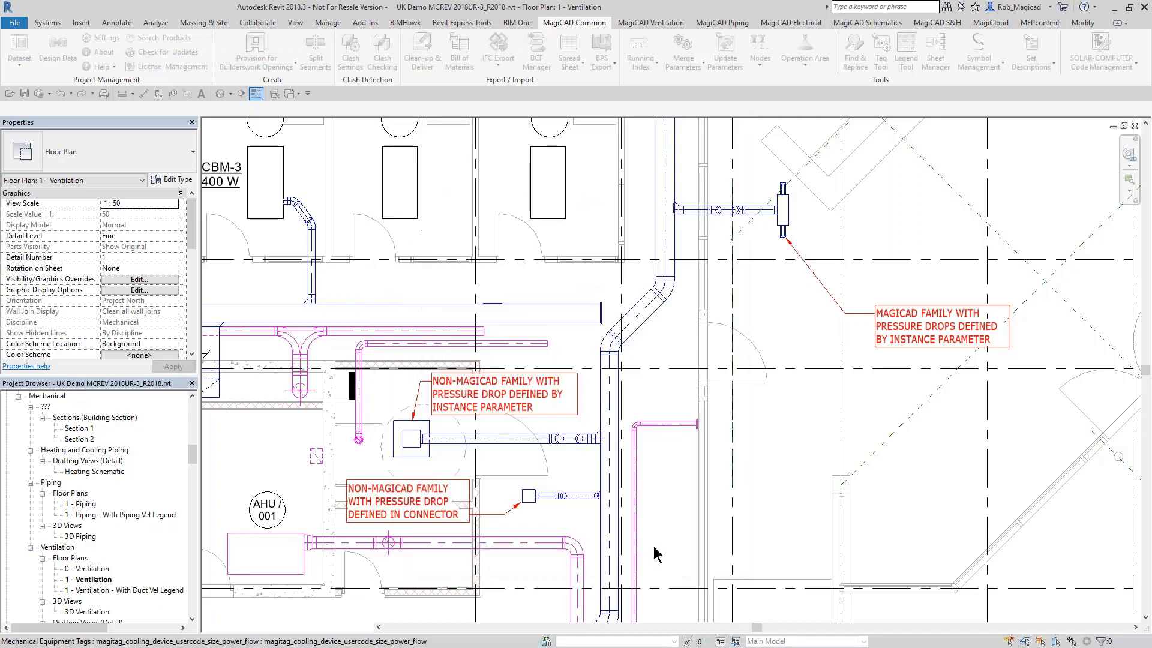
Run a network pressure drop calculation on the supply ductwork without MagiCAD product data, using the general pressure drops defined within Settings - Project.
left_click(638, 24)
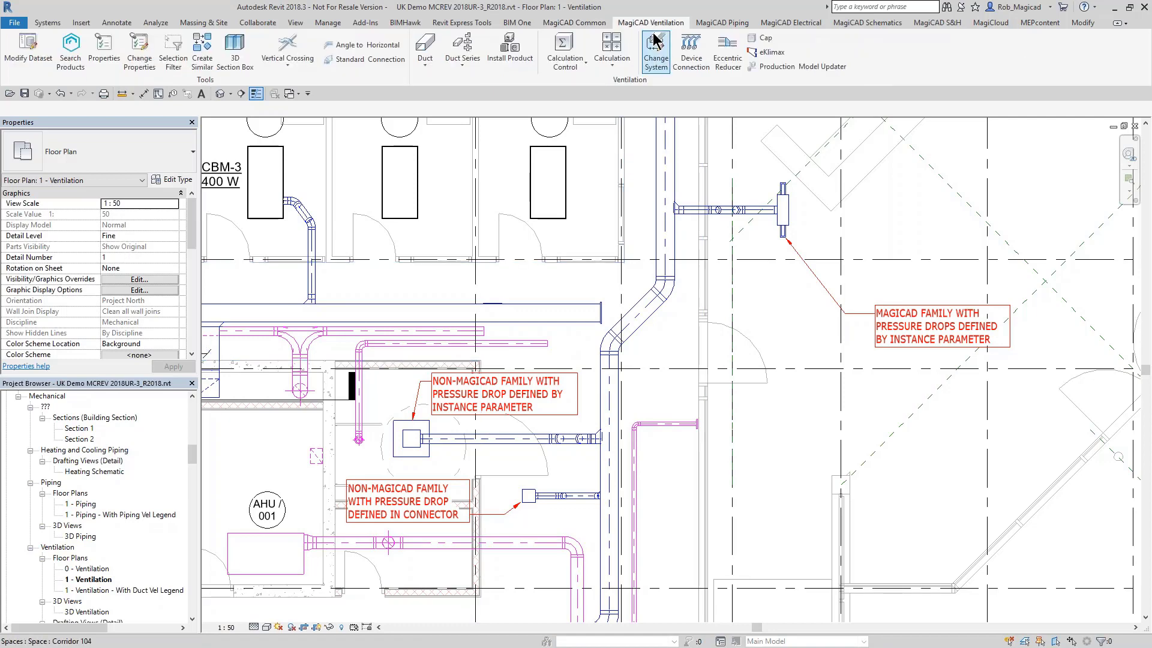
left_click(600, 62)
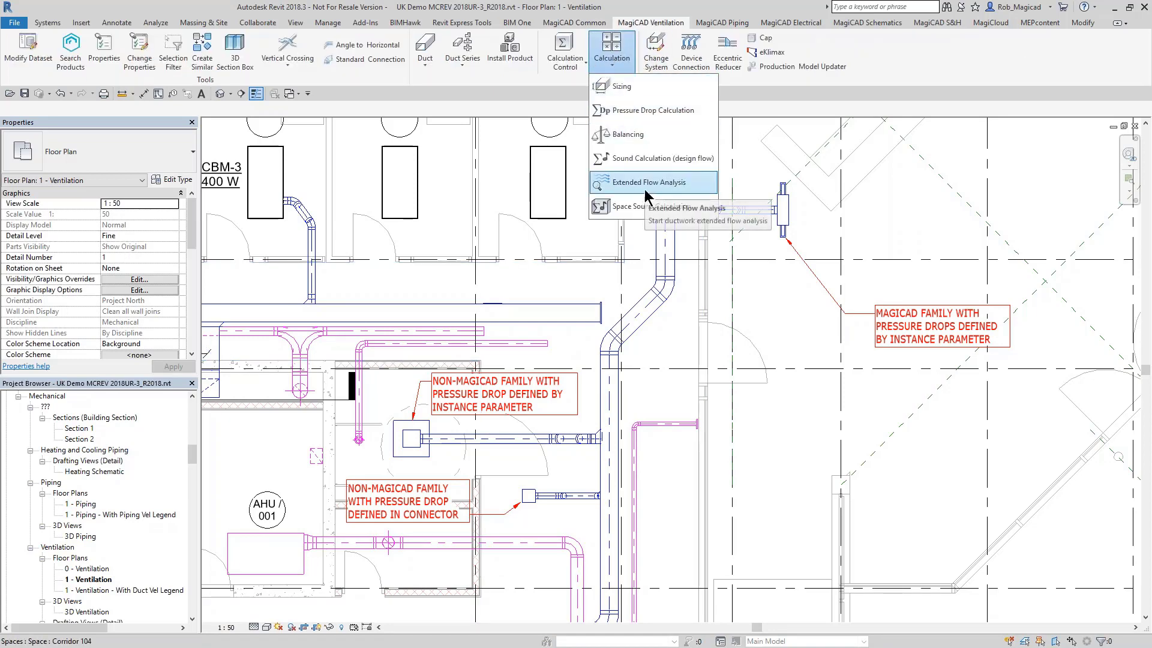
left_click(630, 119)
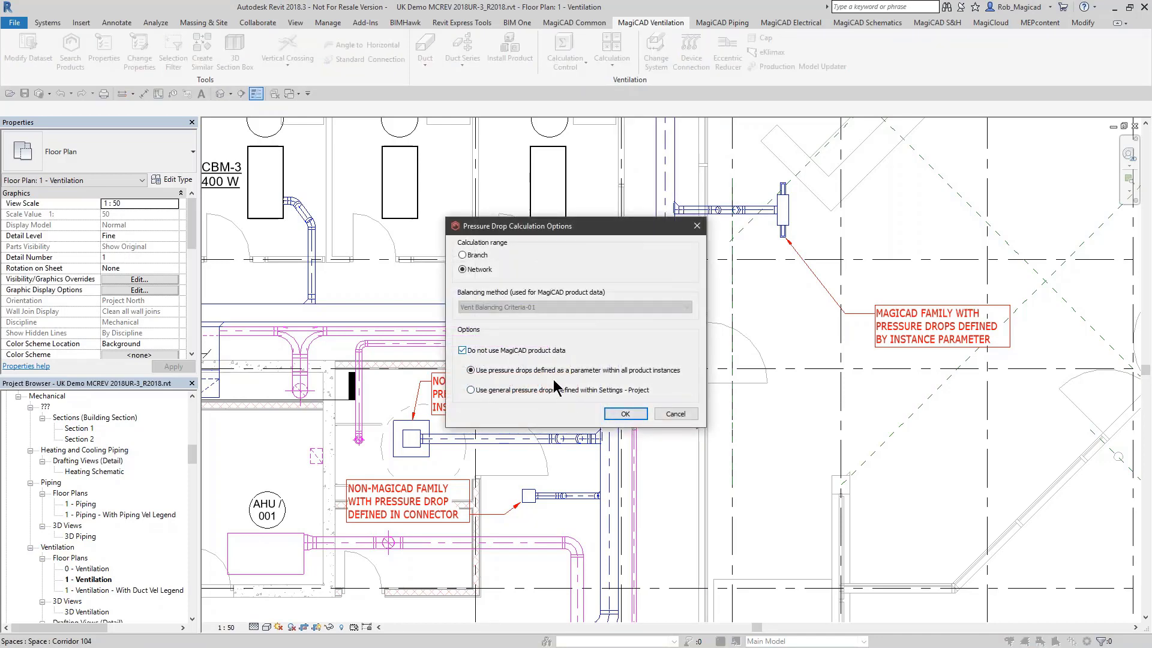
left_click(506, 391)
left_click(622, 414)
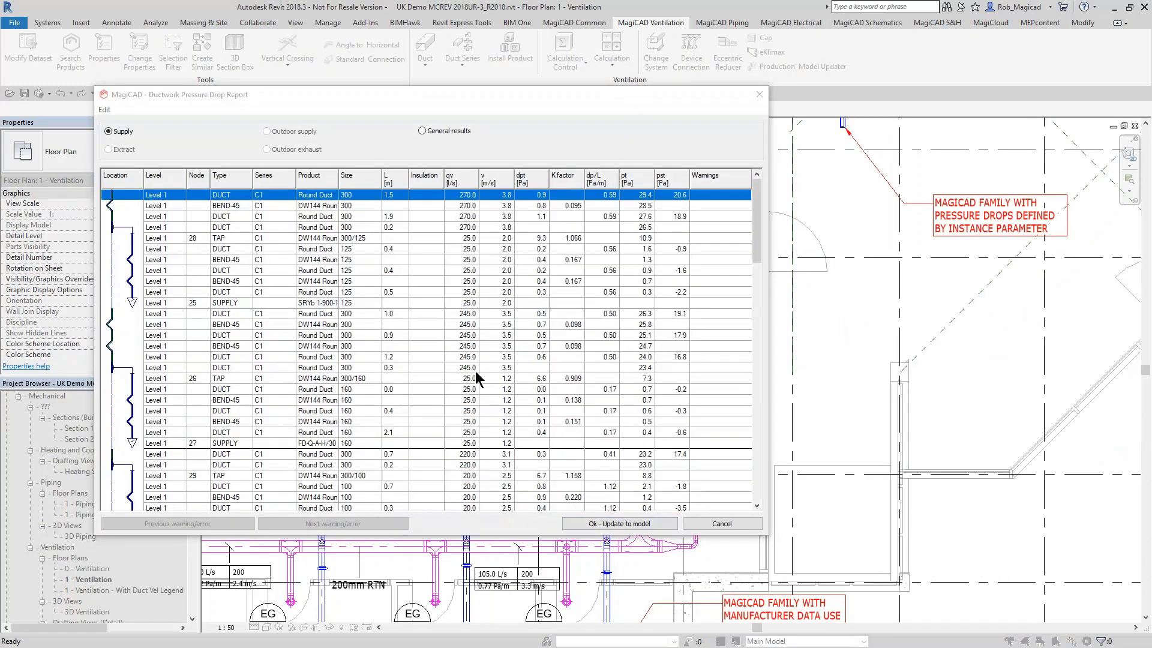
Examine the total flow, the pressure drop of each category and the total pressure drop in the report's general results.
scroll(912, 455, "down", 5)
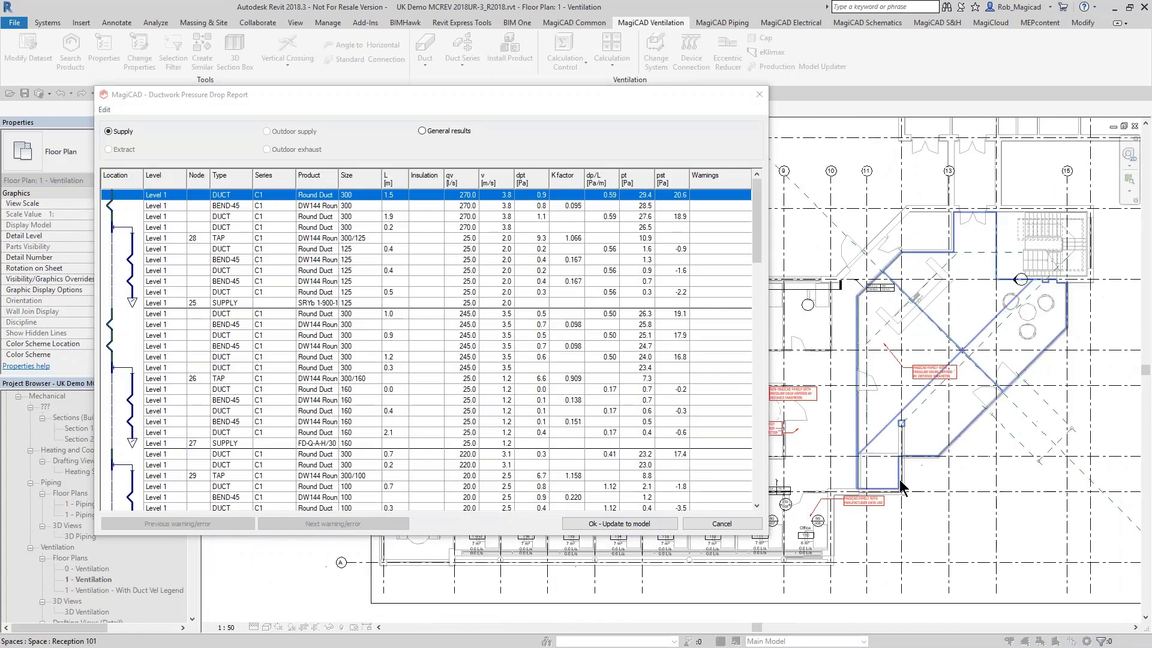
middle_click_drag(823, 456, 918, 533)
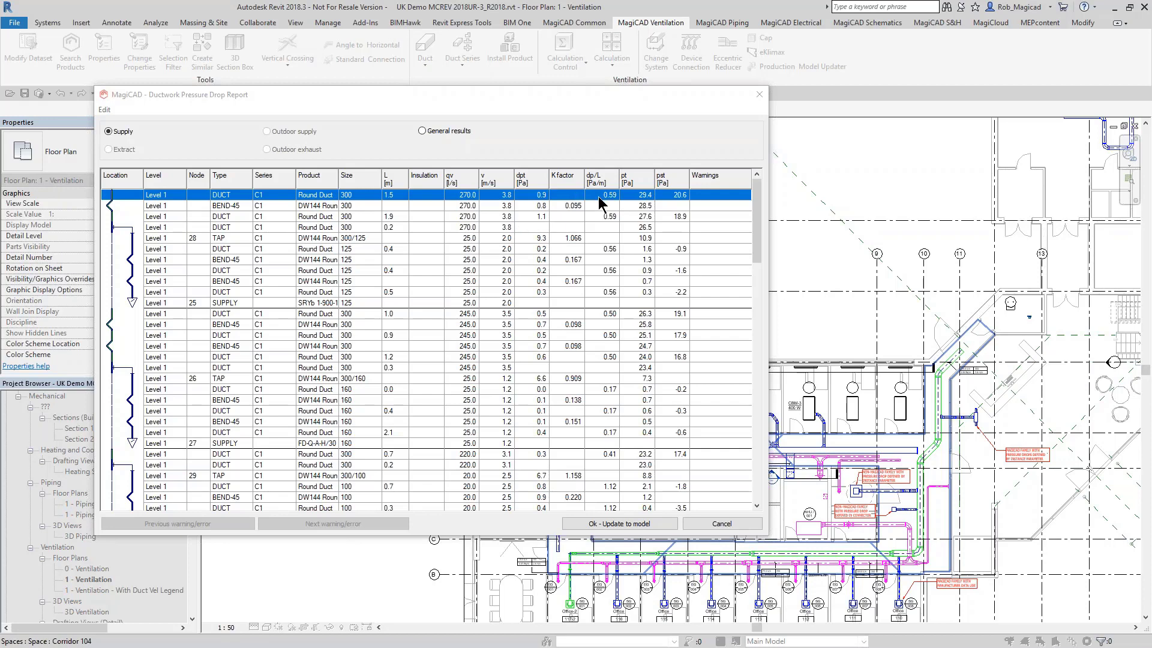
left_click(423, 130)
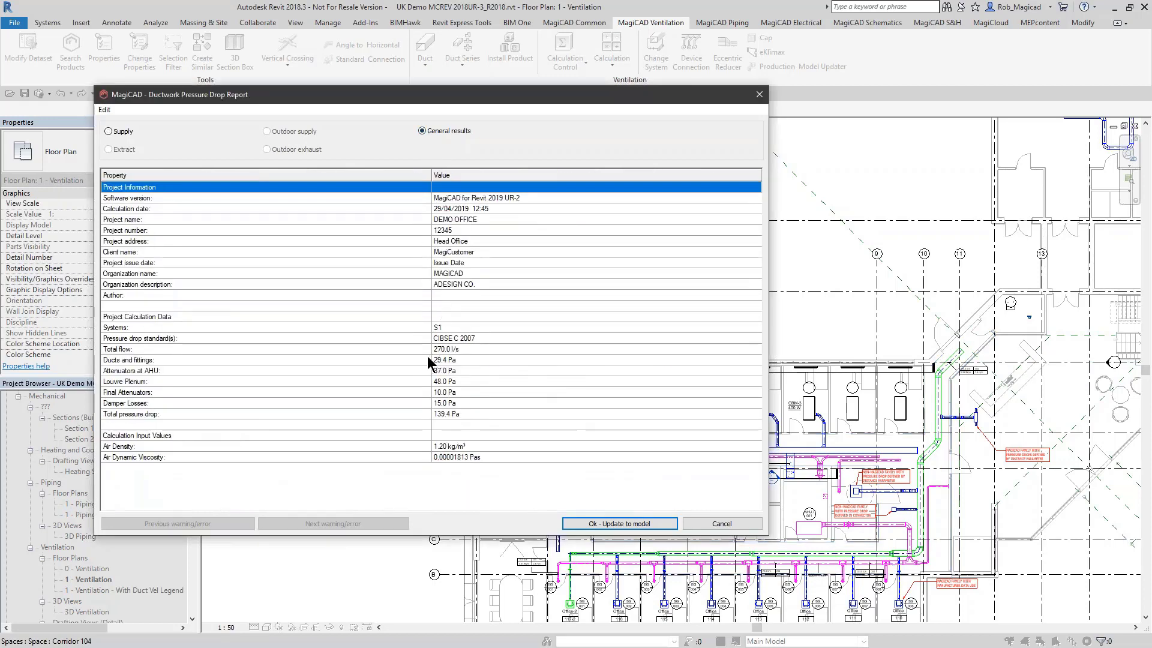
left_click(221, 352)
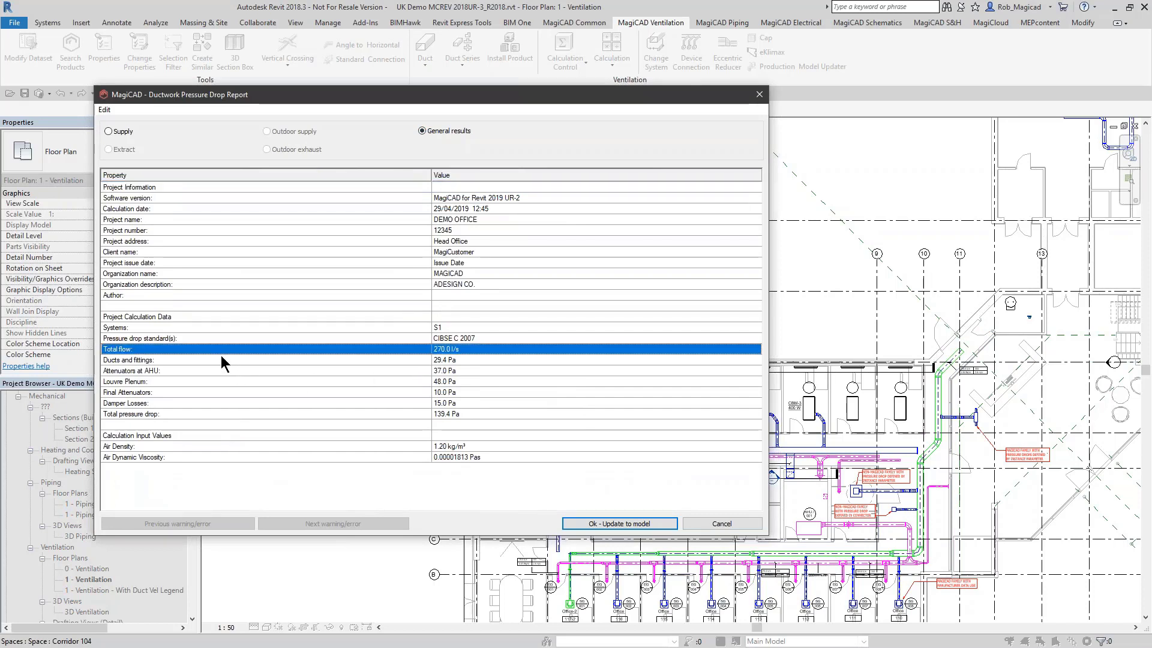
left_click(455, 359)
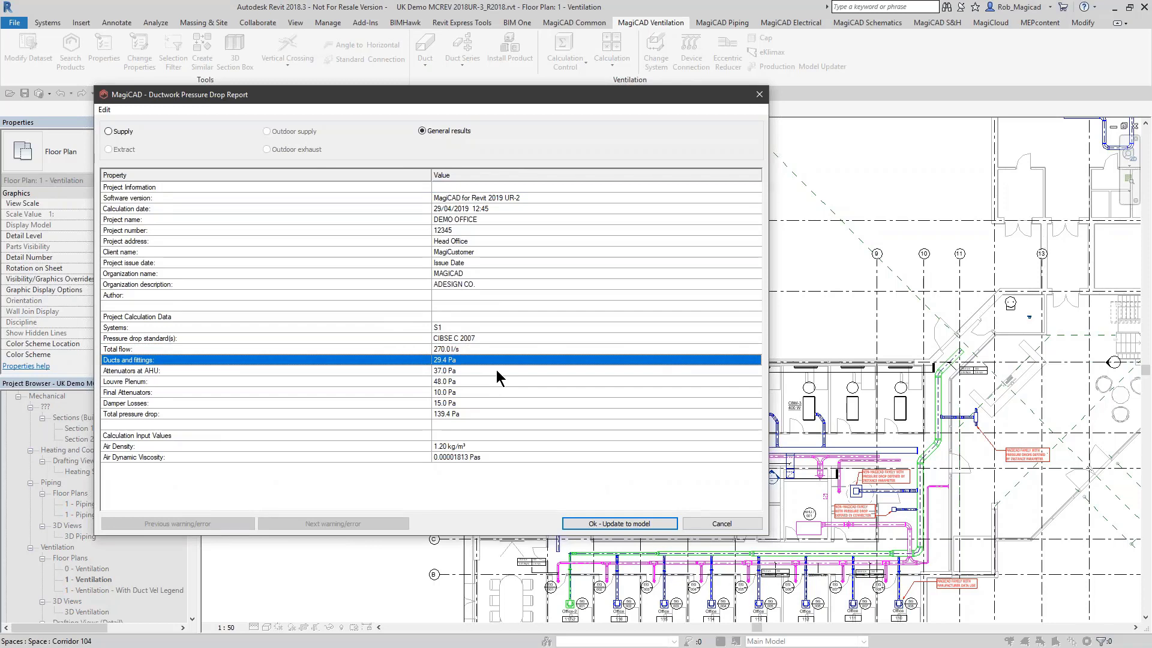
left_click(478, 370)
left_click(475, 379)
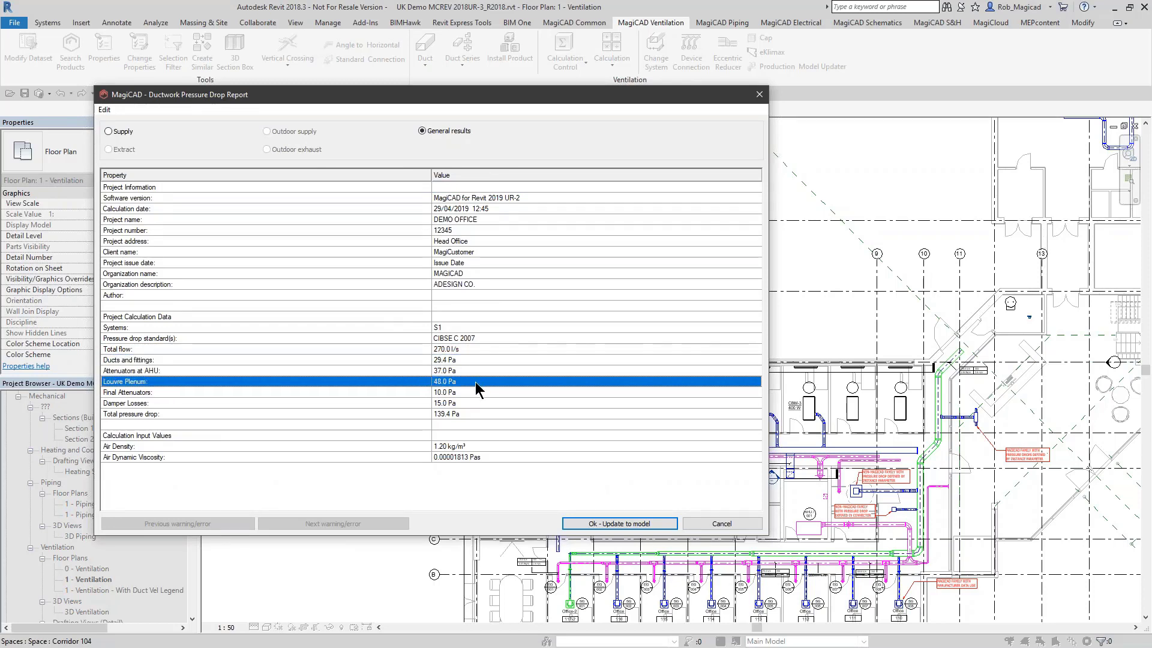
left_click(474, 393)
left_click(473, 403)
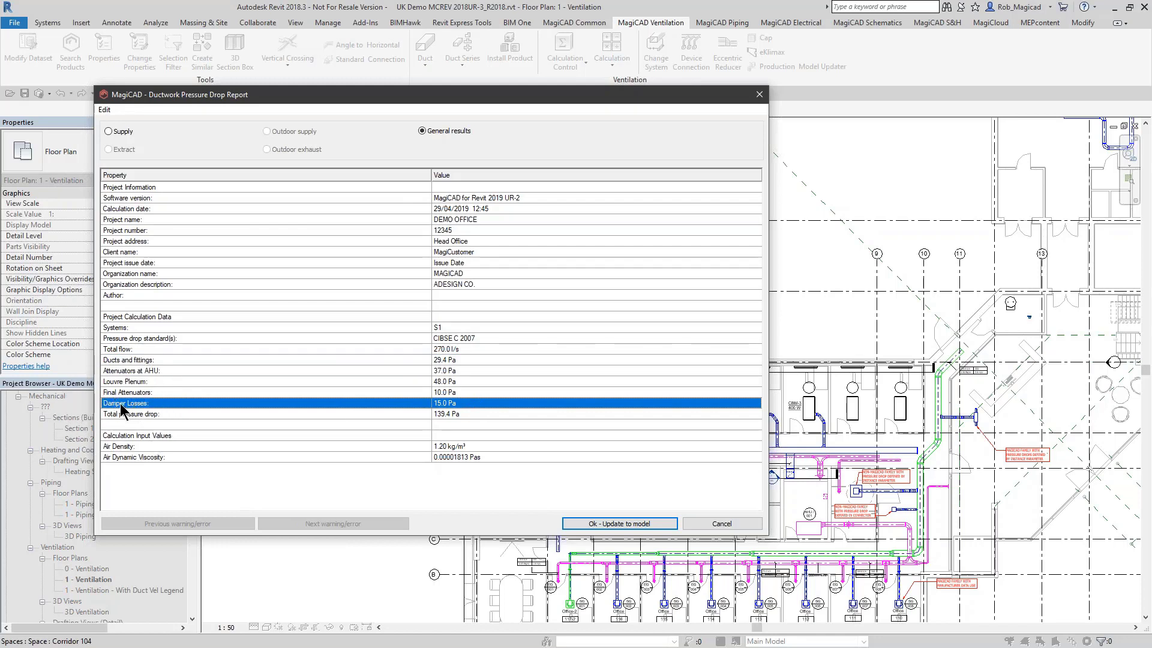
left_click(221, 412)
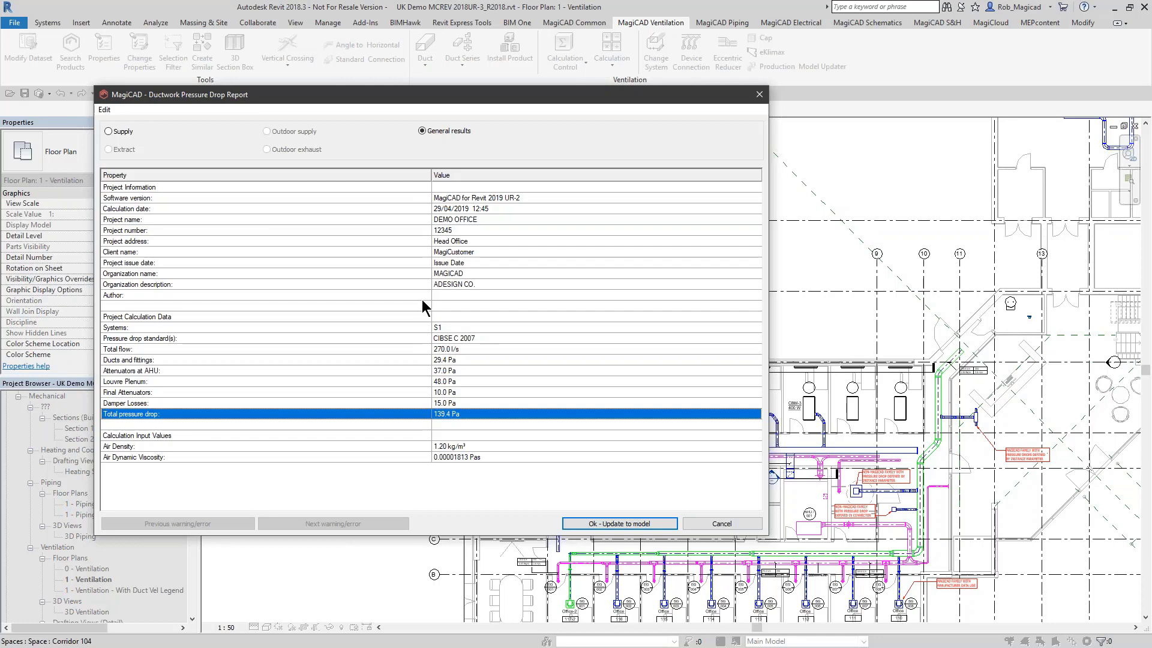
Update the model with the pressure drop calculation results and end the calculation.
left_click(612, 524)
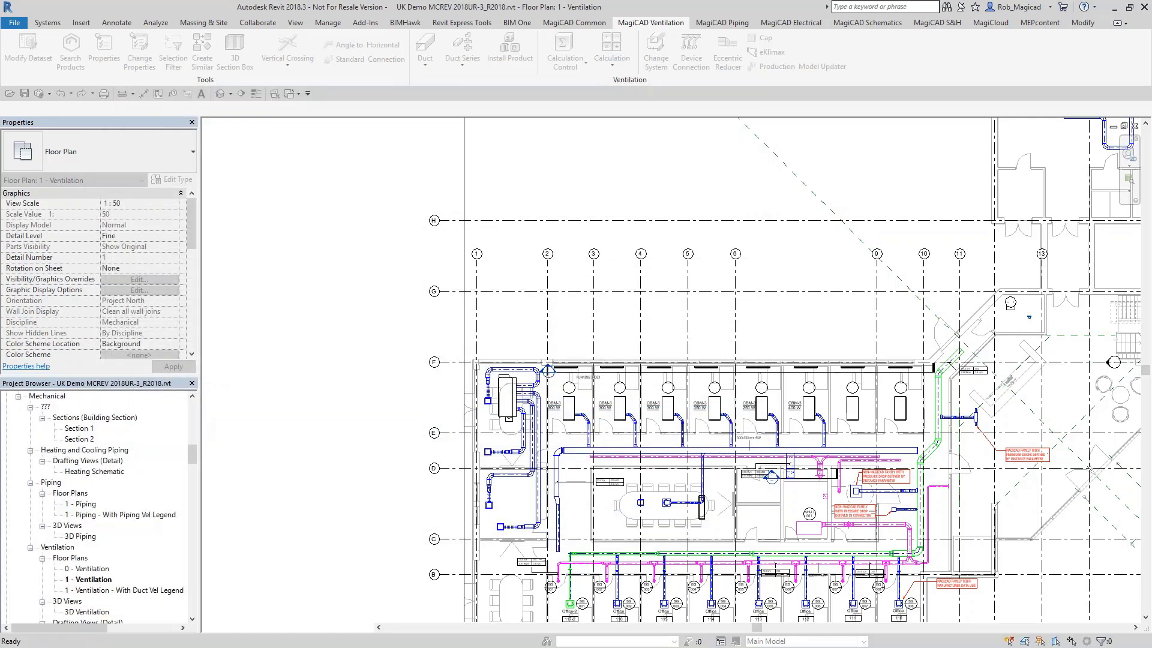
key("Escape")
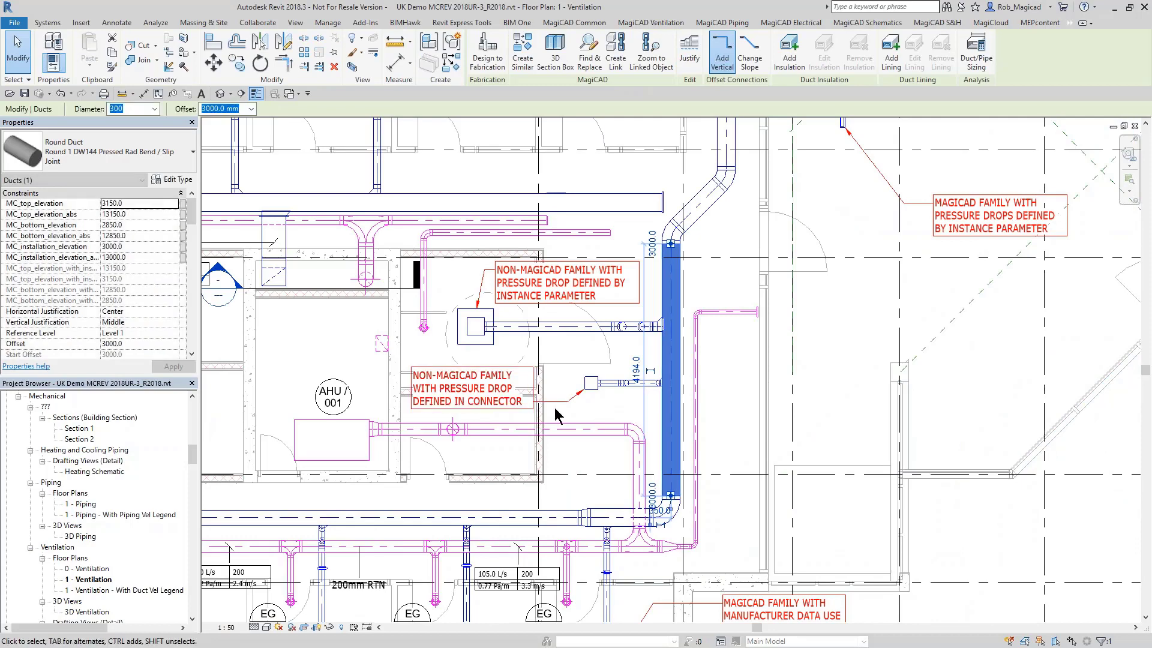
Switch to MagiCAD Create and examine the ventilation diagram, pressure data and 3D dimensions of the supply air device variant rect-diff-box-round-side-250.
scroll(554, 408, "down", 2)
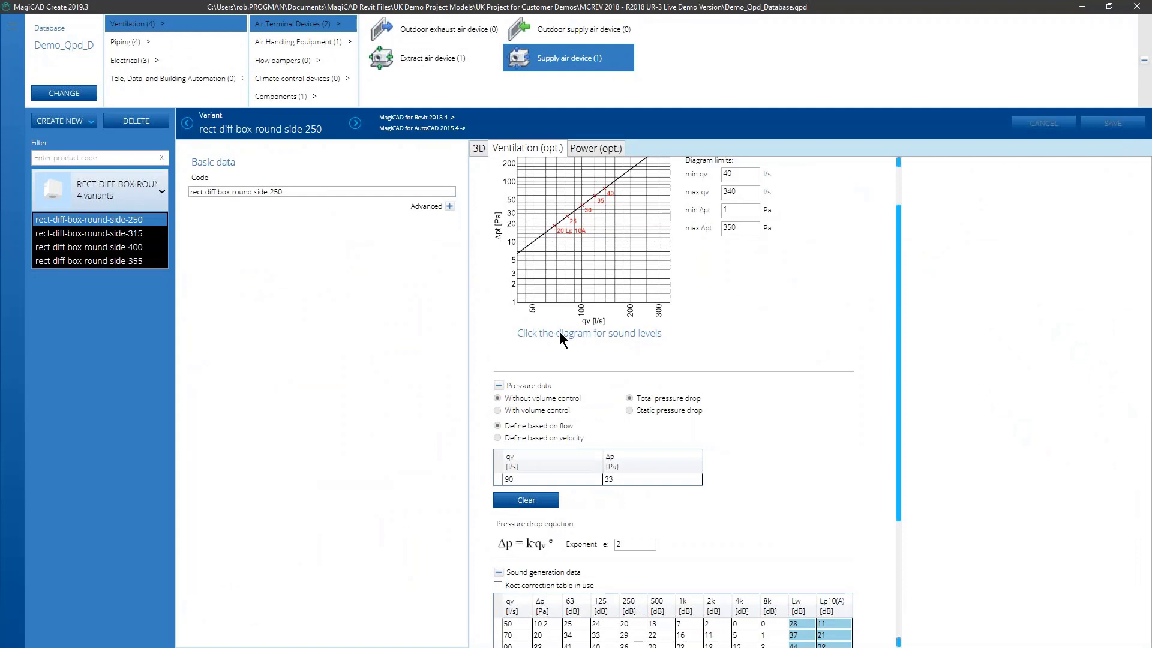
scroll(559, 331, "up", 2)
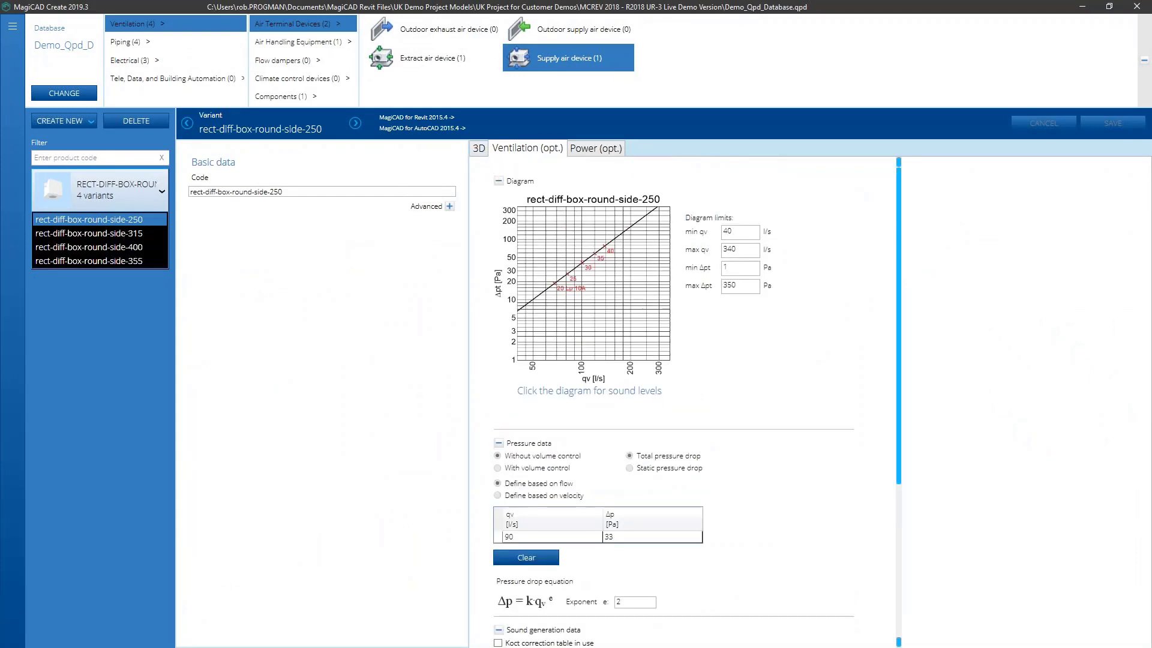
left_click(475, 148)
scroll(802, 272, "up", 5)
left_click_drag(802, 271, 718, 286)
scroll(746, 284, "down", 5)
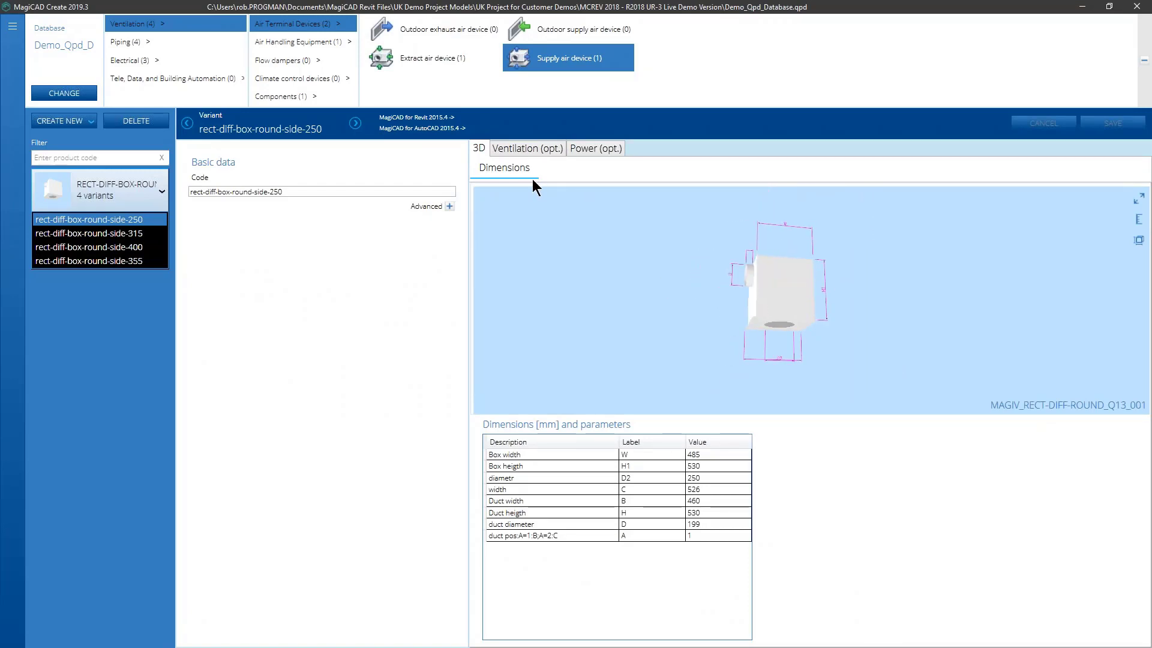
left_click_drag(670, 305, 757, 275)
scroll(753, 284, "up", 3)
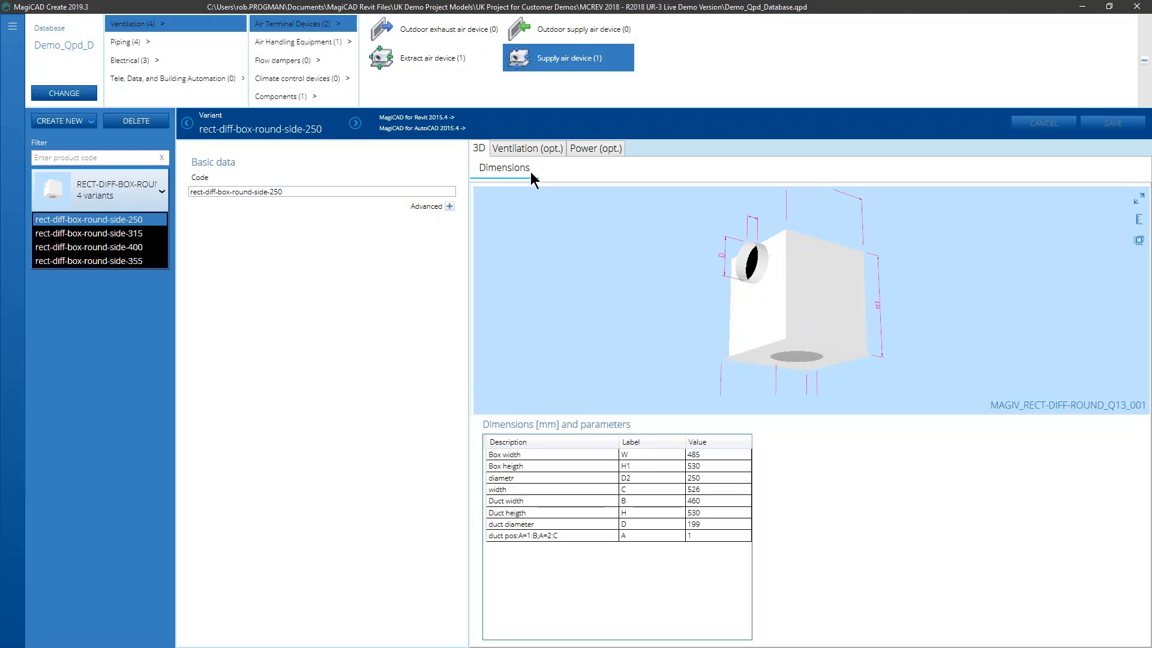
left_click(516, 147)
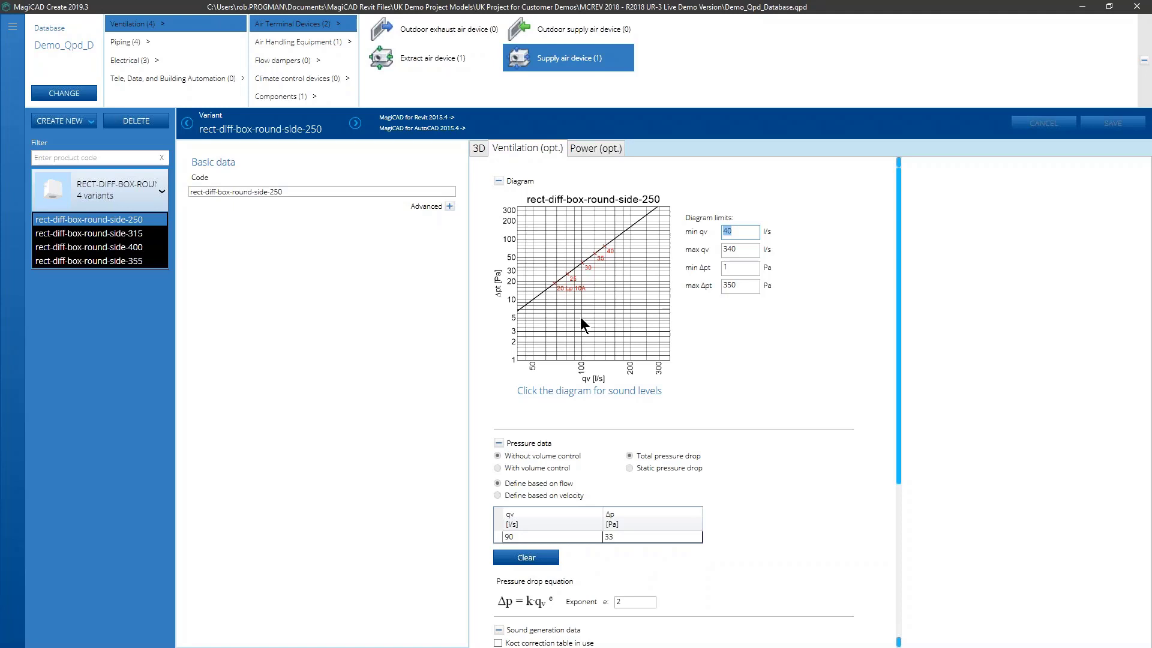
Switch to Revit and view the pressure drop calculation options for MagiCAD product data, closing them without calculating.
key("alt+Tab")
left_click(613, 63)
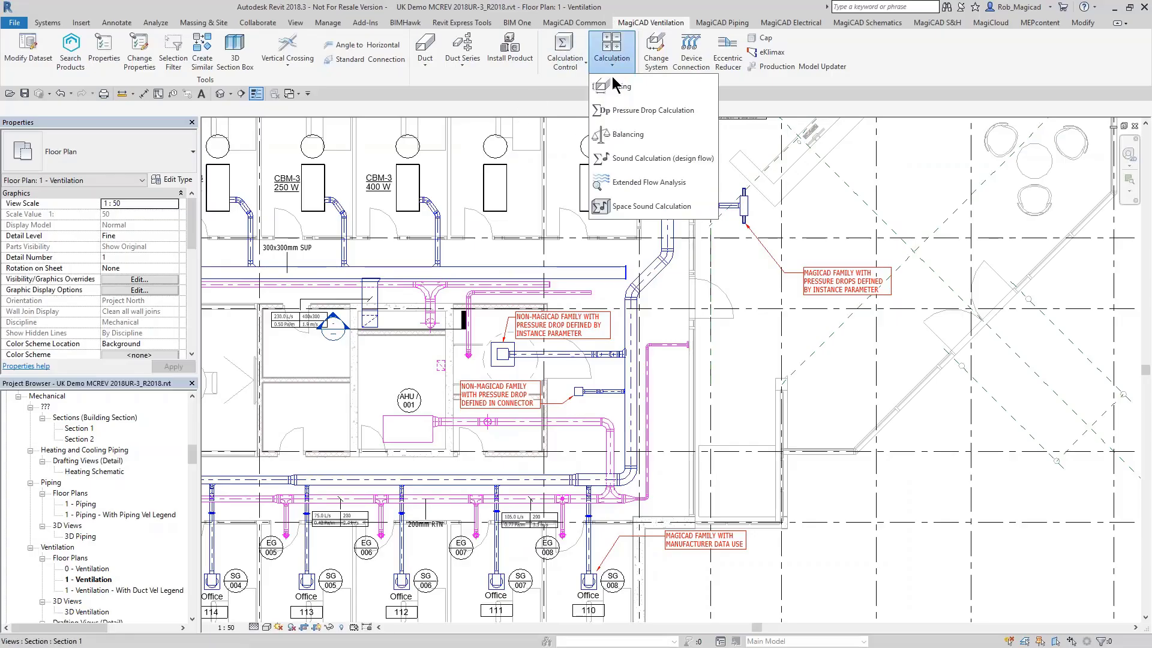
left_click(623, 110)
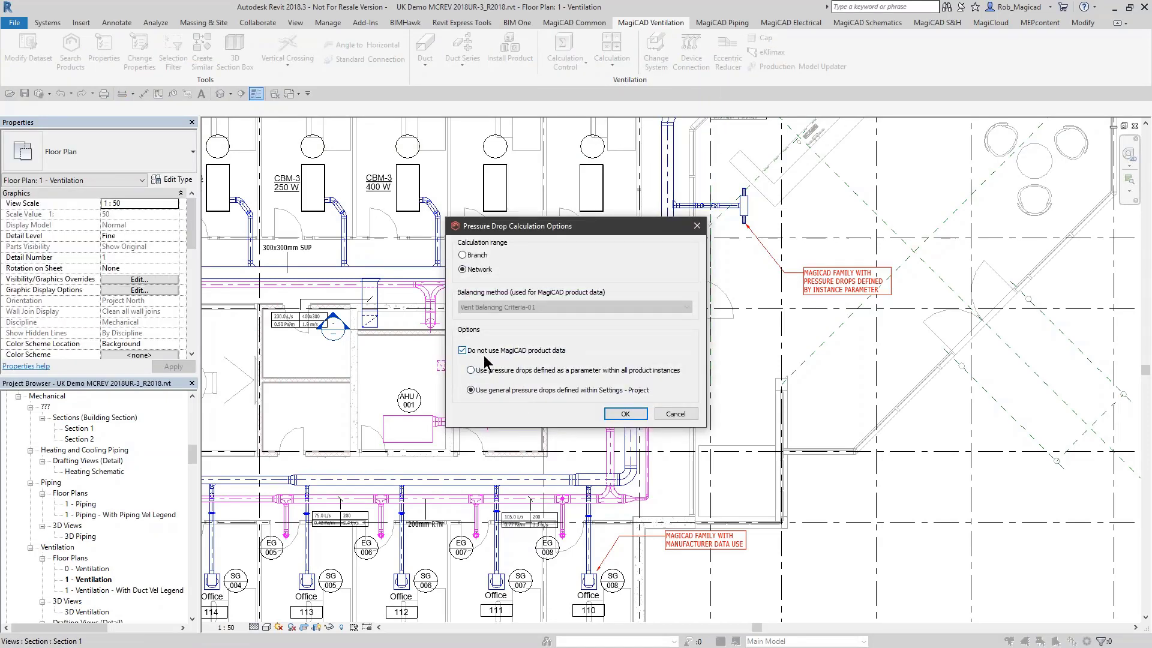
left_click(675, 414)
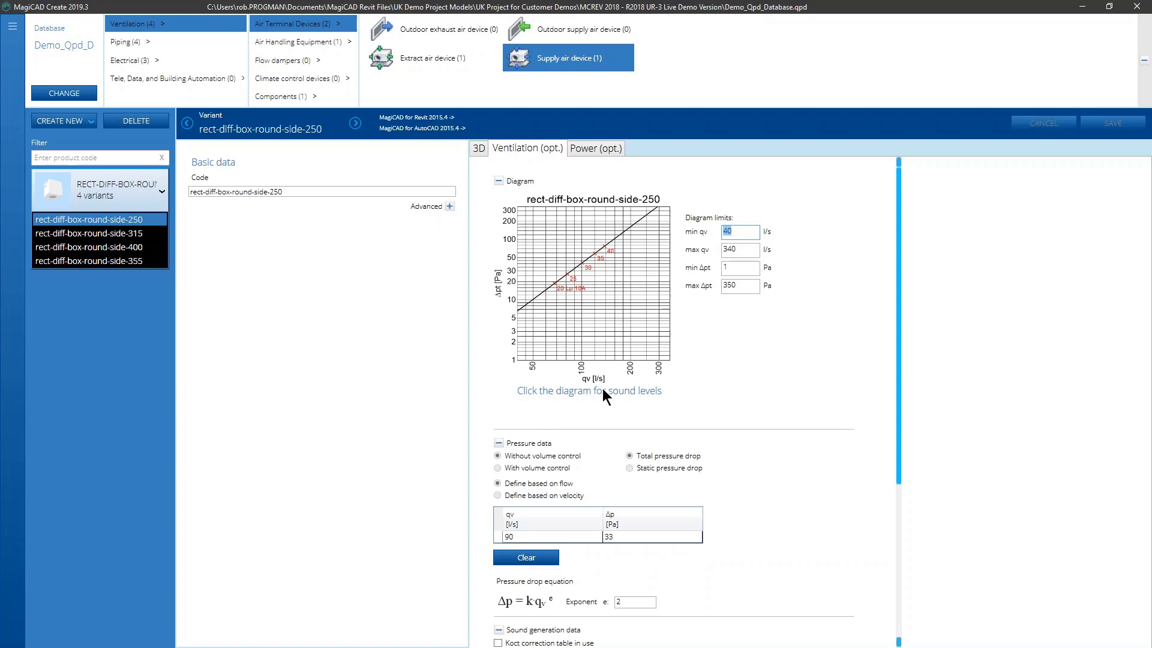
Switch to MagiCAD Create and clear the flow and pressure drop values in the pressure data of rect-diff-box-round-side-250.
left_click(526, 558)
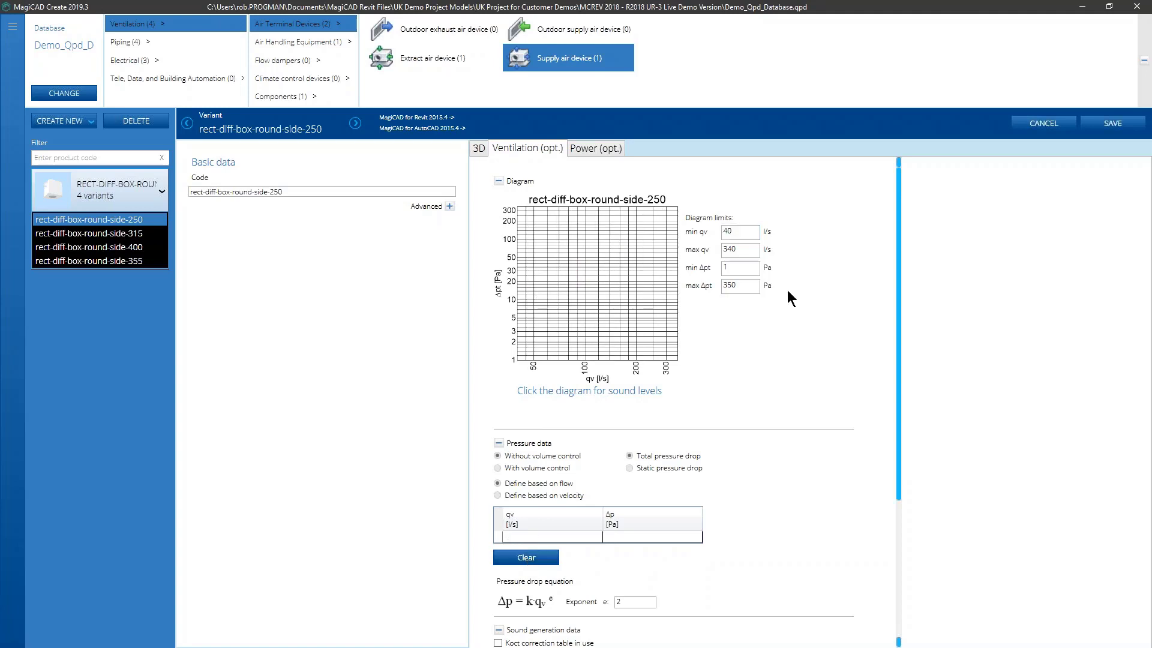